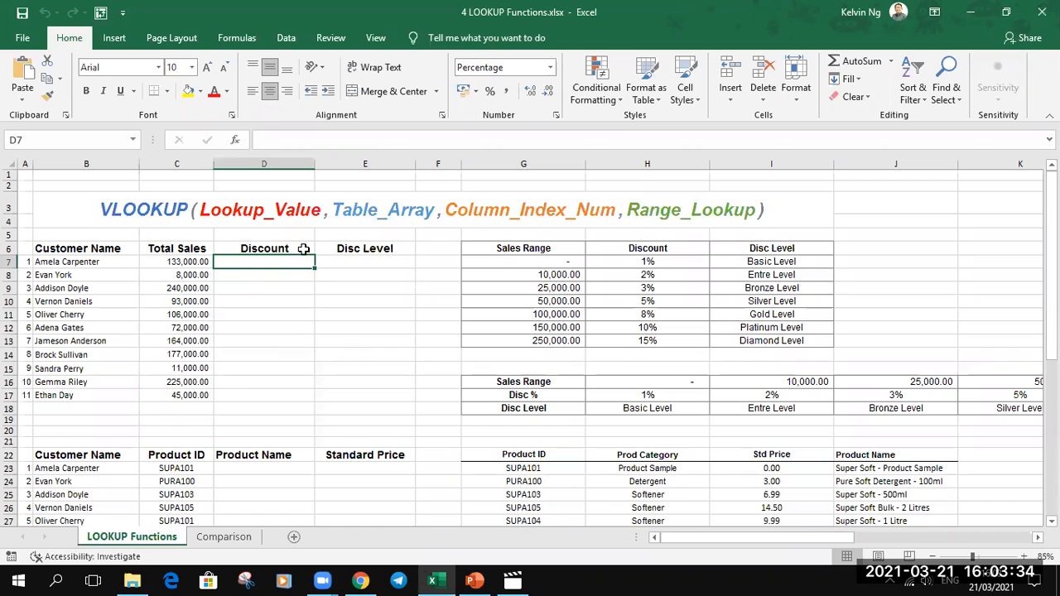
- Examine the ascending Sales Range thresholds and the discount that applies to the total sales in C7, using the table G6:I13
click(186, 262)
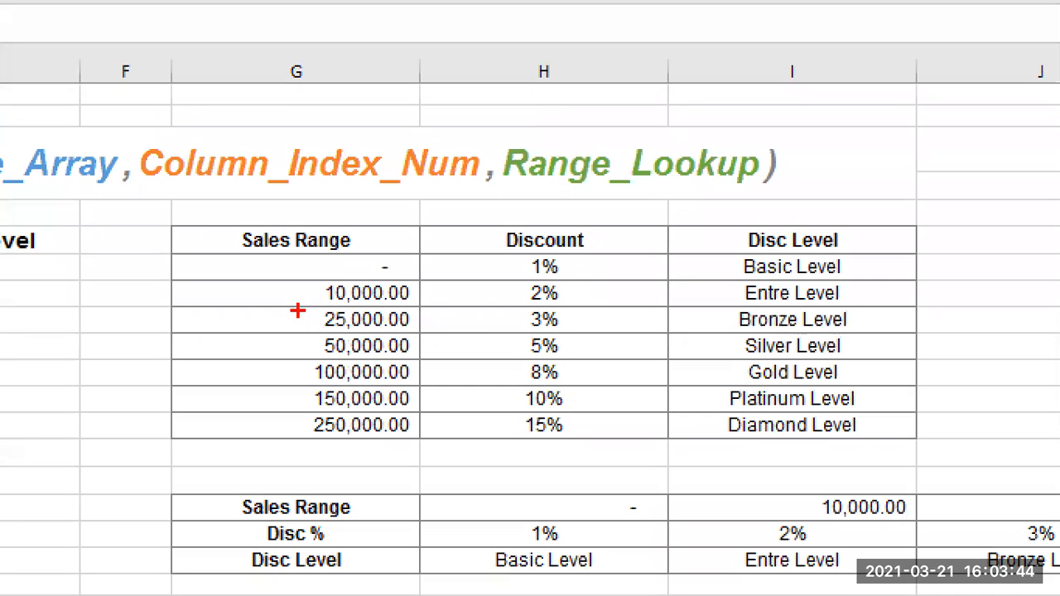
drag(275, 276, 351, 275)
drag(284, 306, 350, 308)
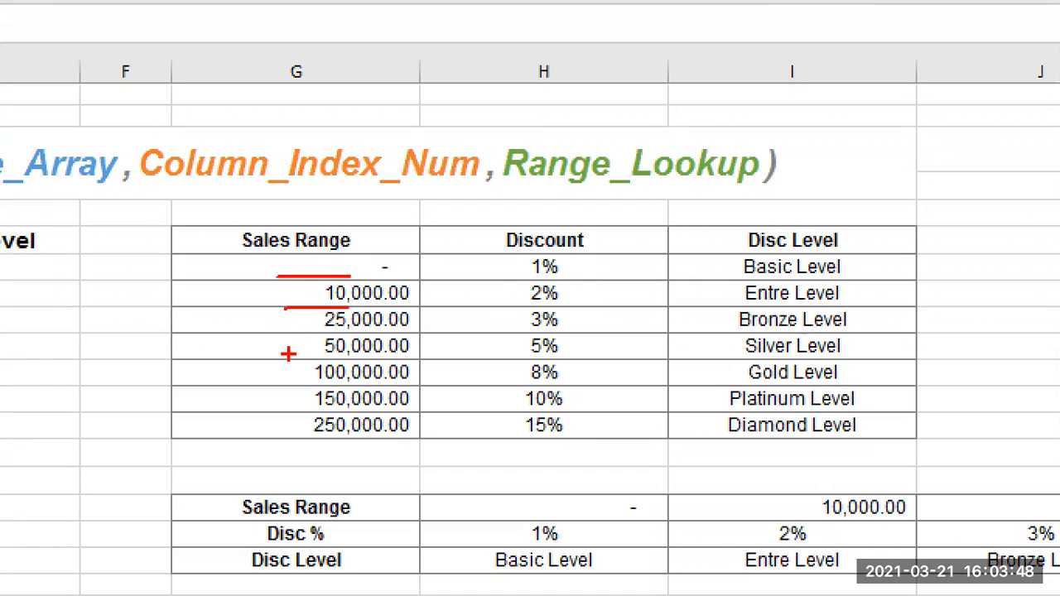
drag(283, 335, 316, 336)
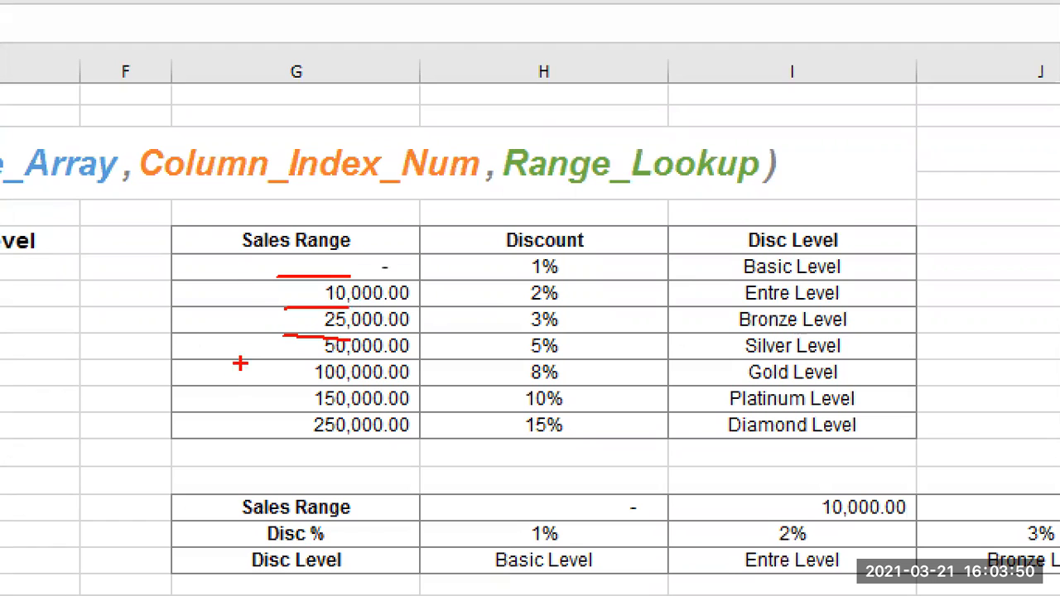
drag(249, 245, 248, 426)
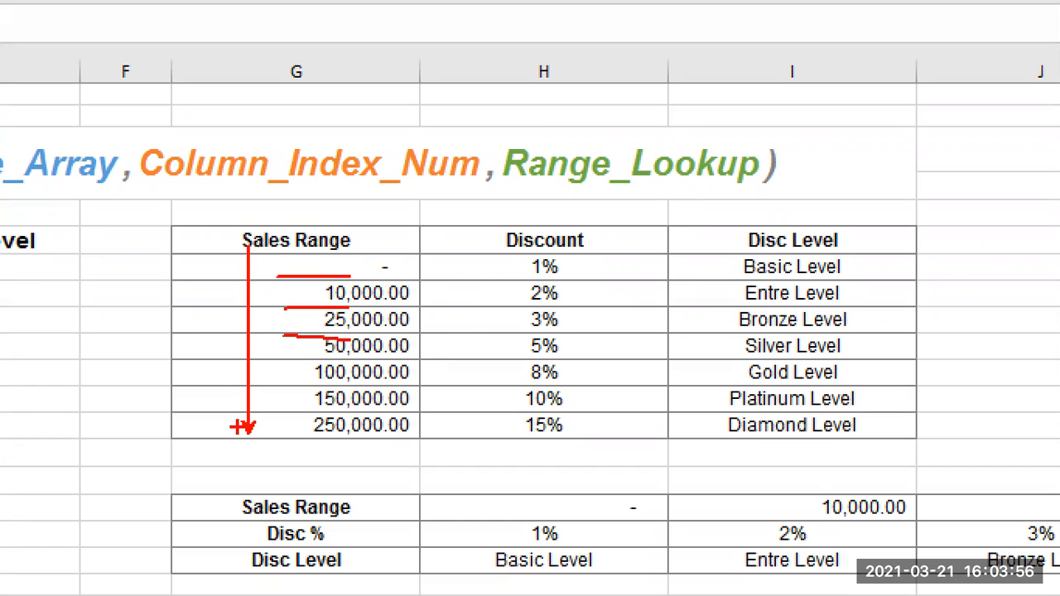
key(Escape)
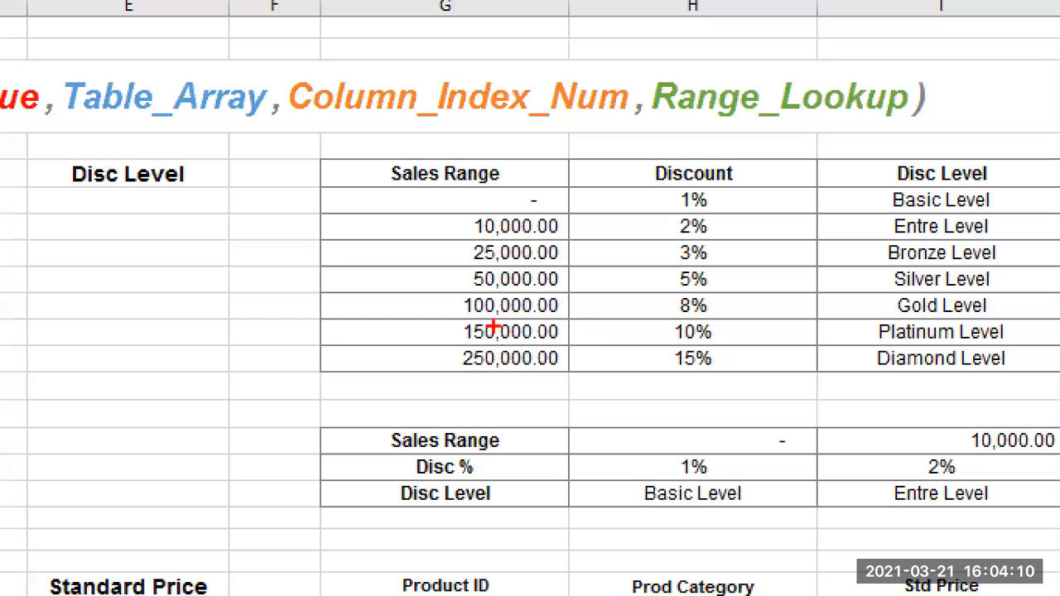
mouse_move(453, 315)
mouse_down()
mouse_move(532, 335)
mouse_move(593, 314)
mouse_up()
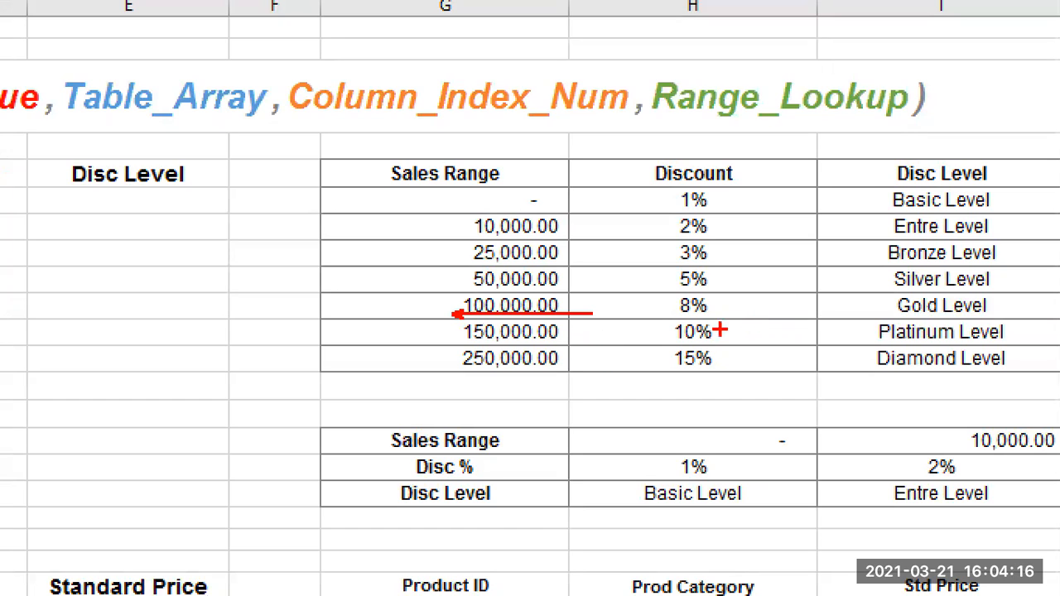
drag(719, 322, 675, 341)
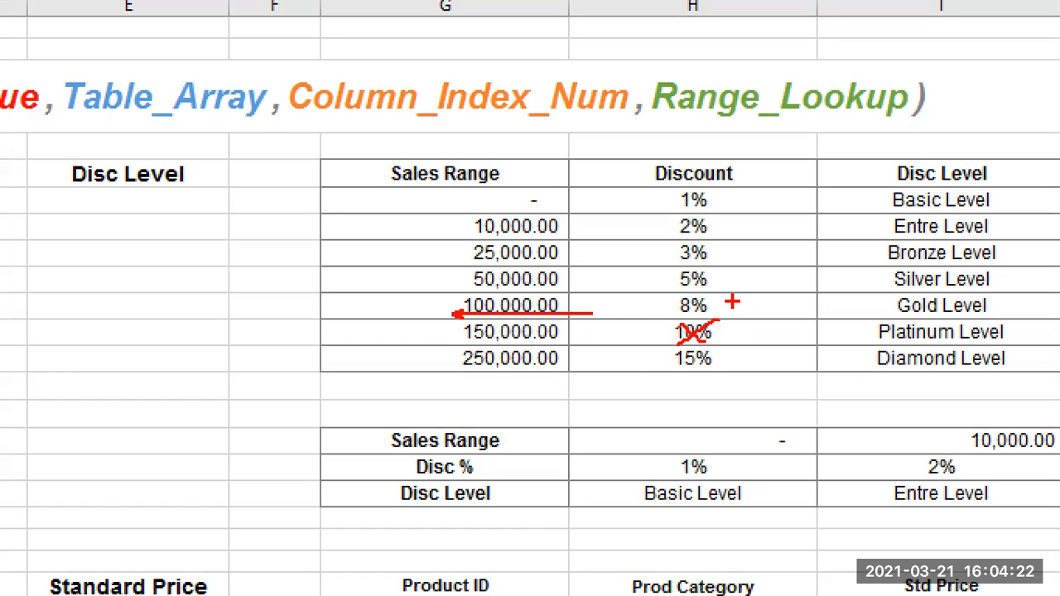
drag(729, 293, 660, 318)
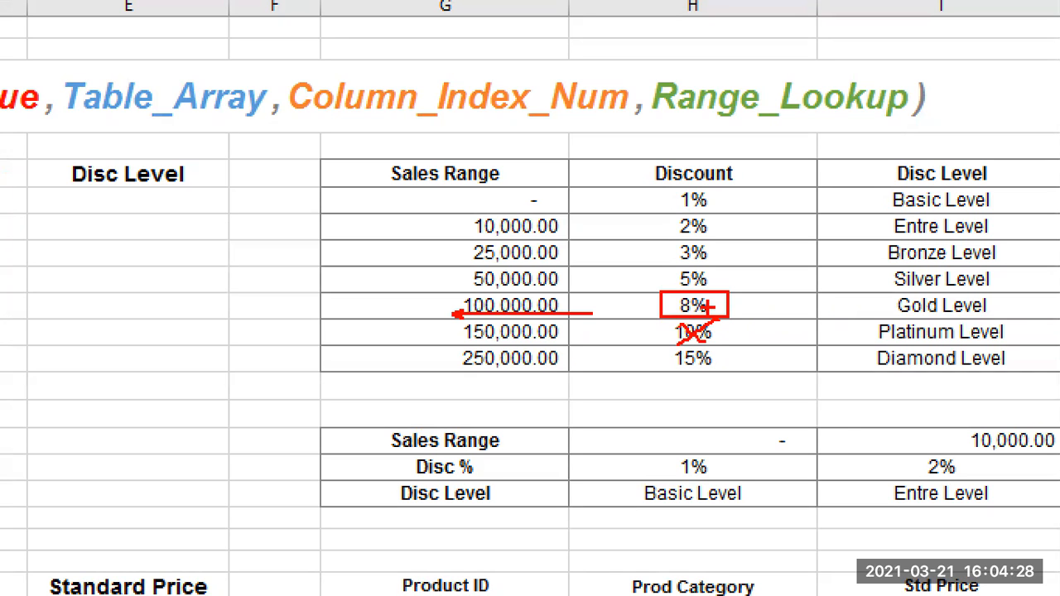
key(Escape)
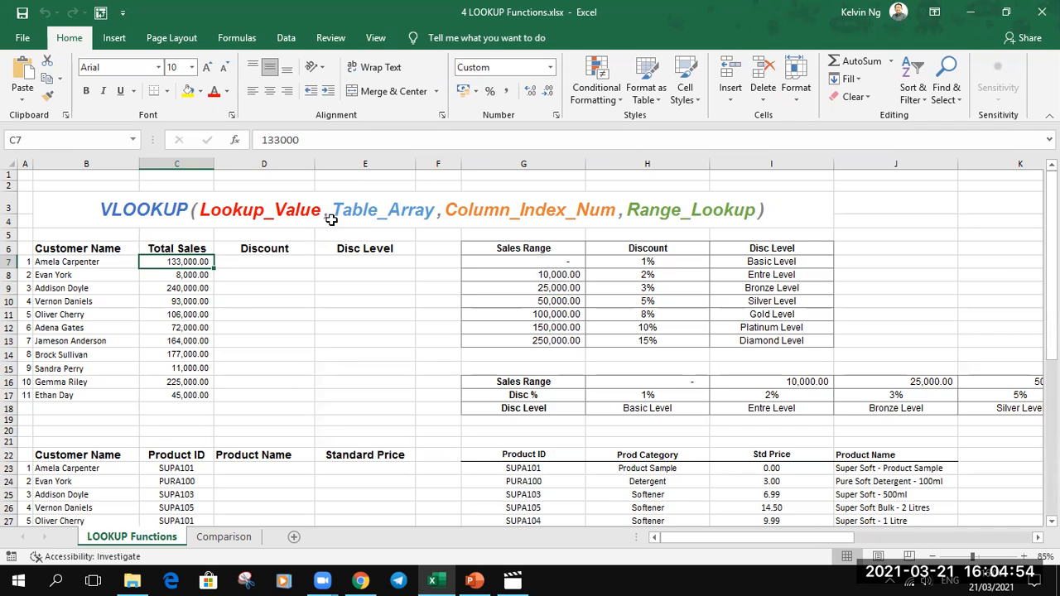
drag(503, 247, 745, 339)
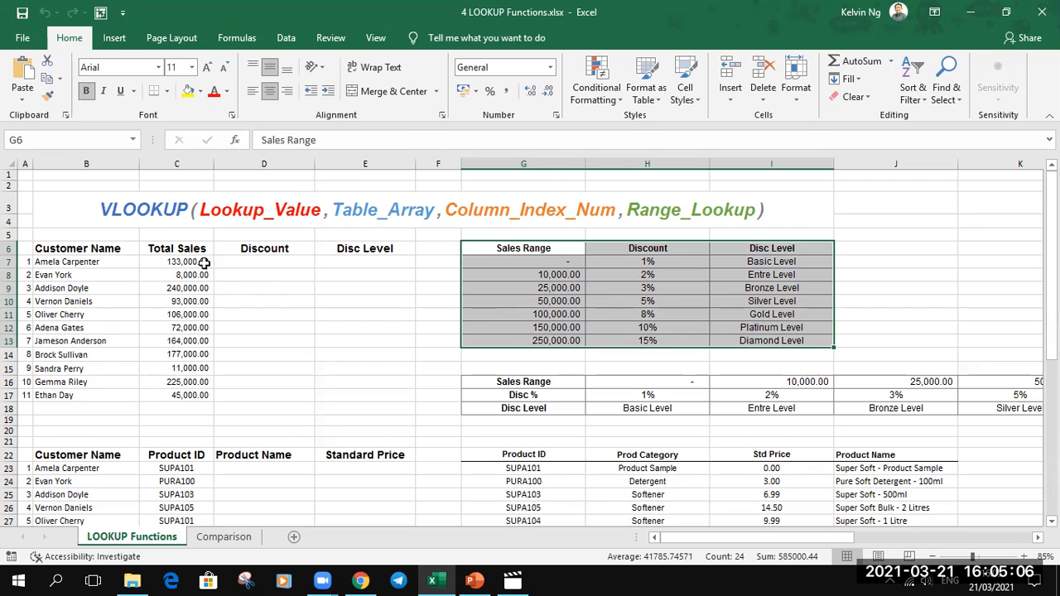
- Move the Sales Range column G6:G13 to J6:J13, placing it after the Disc Level column
drag(555, 248, 556, 339)
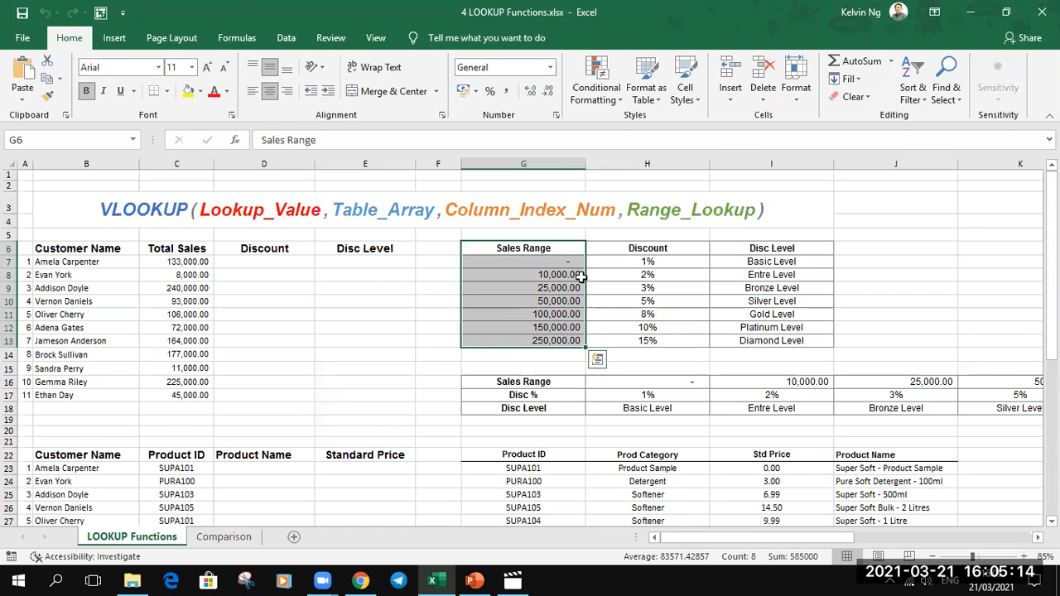
drag(584, 282, 887, 274)
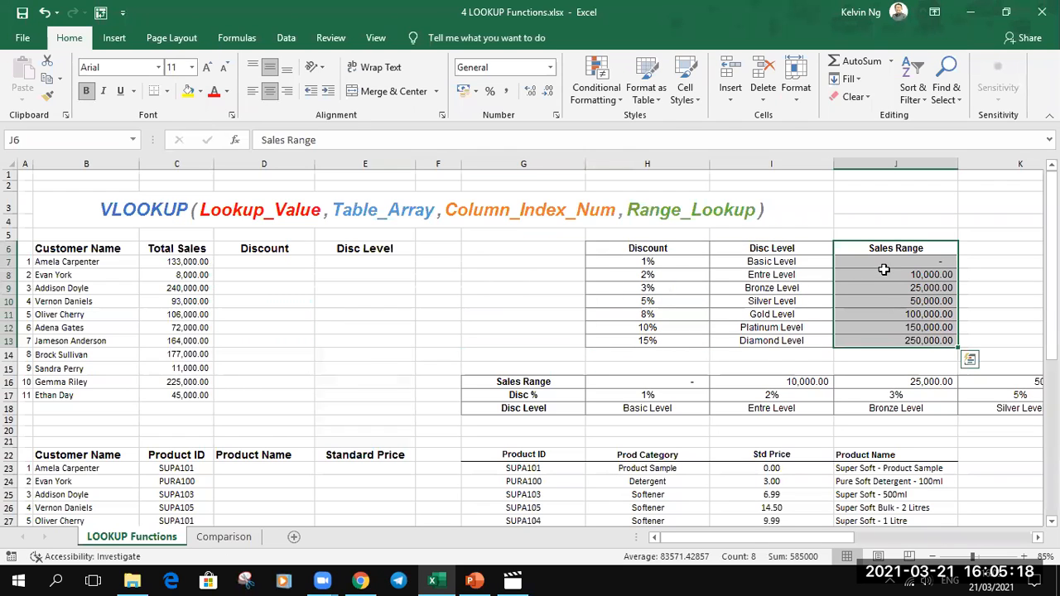
click(196, 262)
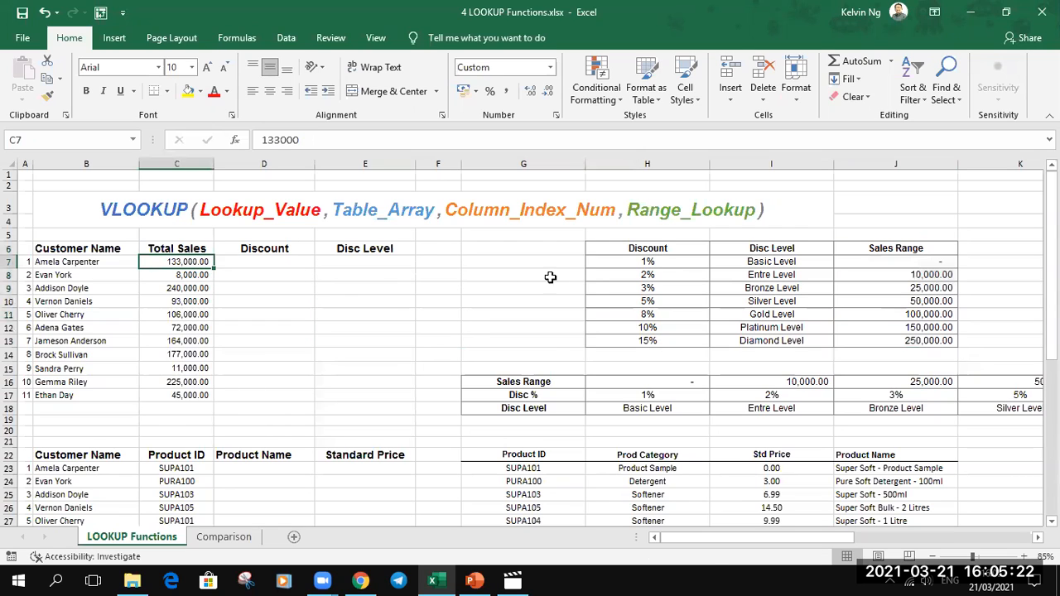
drag(639, 249, 645, 339)
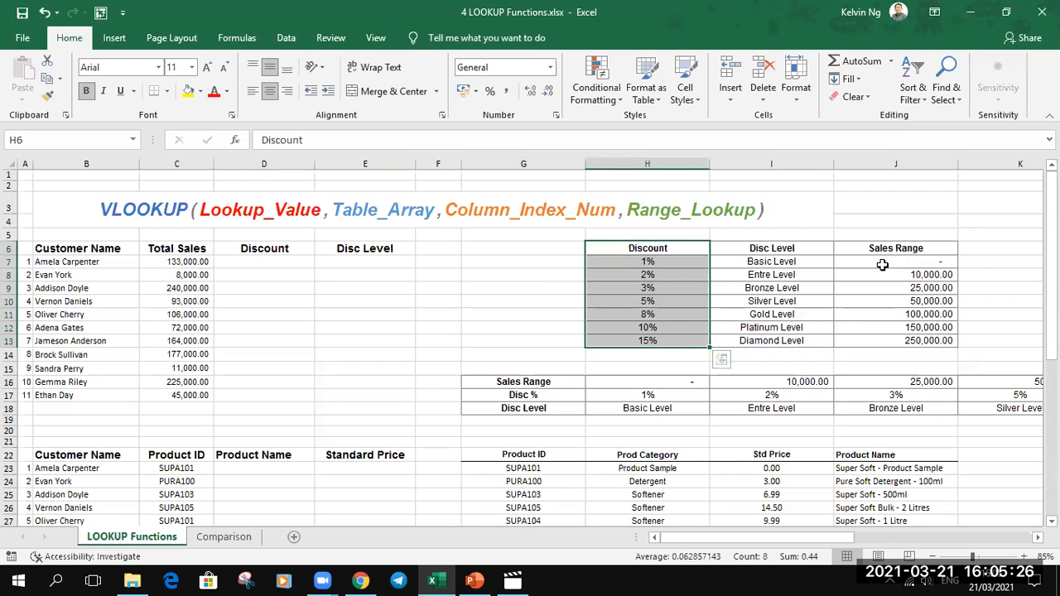
- Move the Sales Range column from J6:J13 back to G6:G13, in front of the Discount column
click(879, 248)
drag(880, 292, 882, 339)
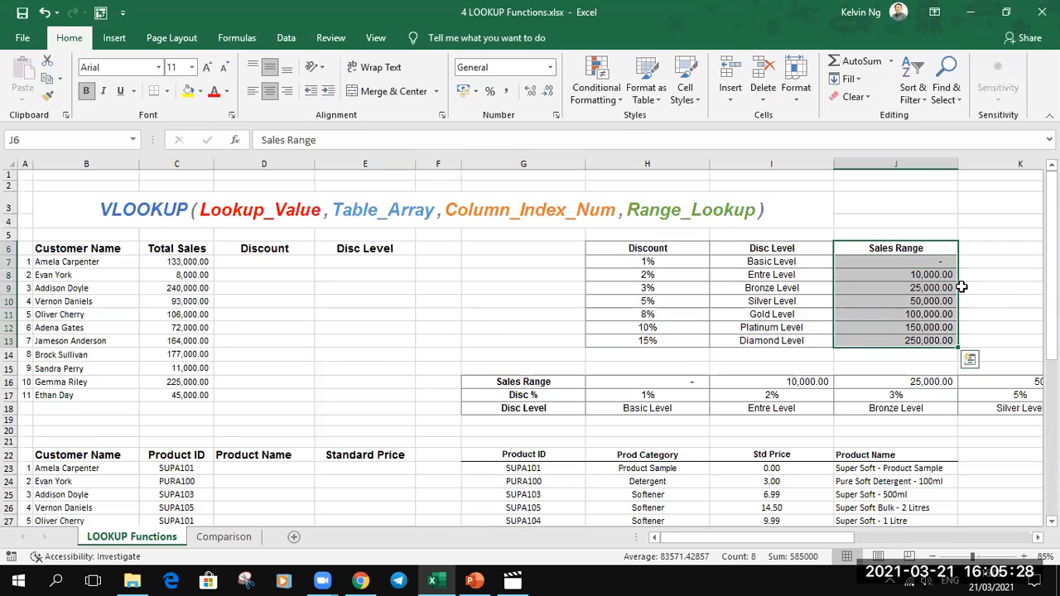
drag(960, 294, 570, 295)
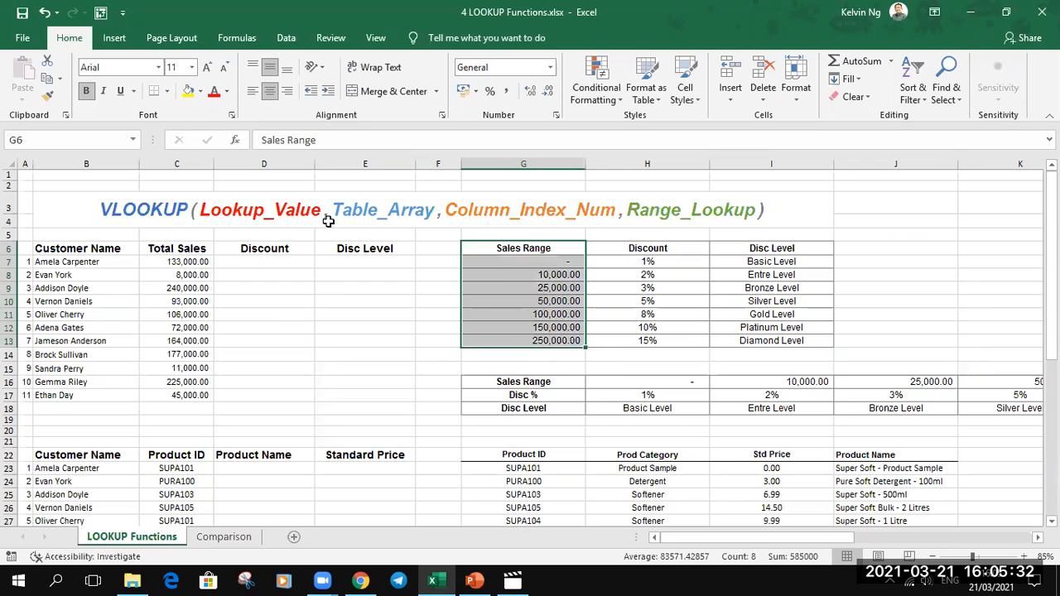
- Review the lookup value in C7 and each of the three columns of the discount table G6:I13
click(205, 261)
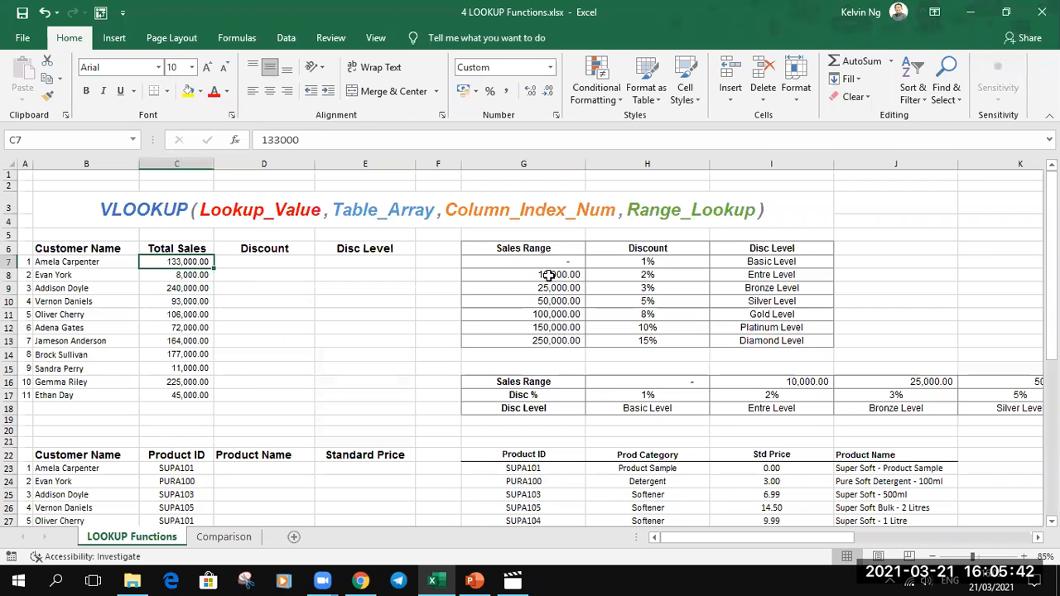
drag(551, 251, 743, 334)
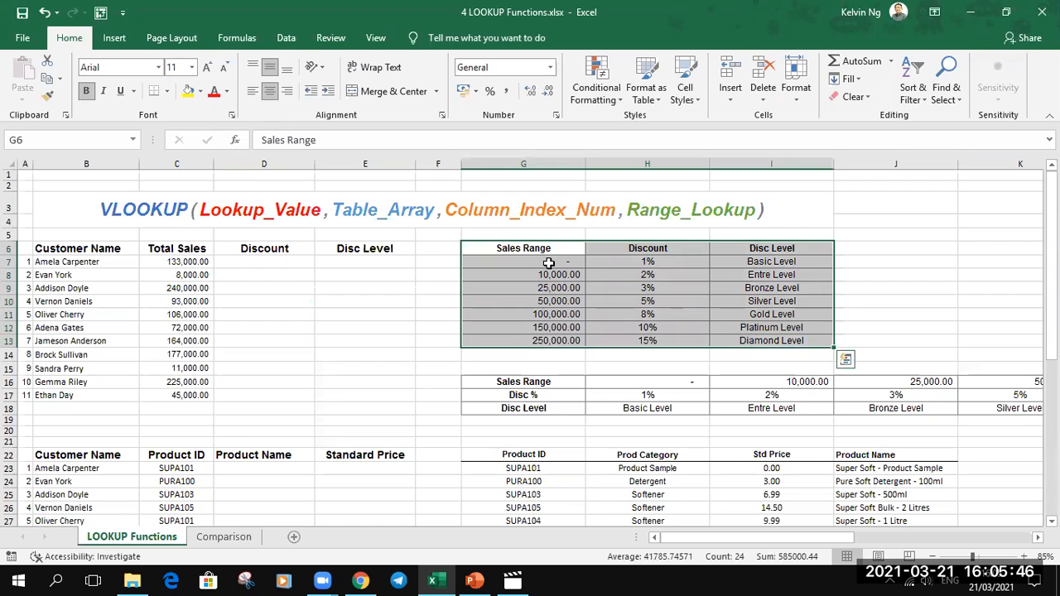
drag(548, 248, 547, 340)
drag(648, 251, 656, 341)
drag(741, 251, 756, 343)
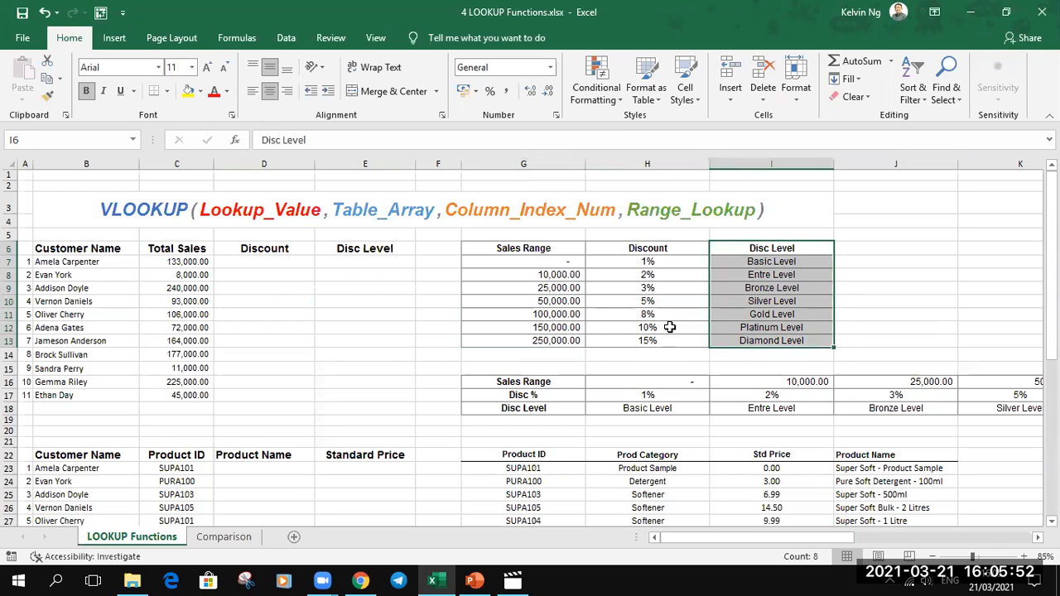
click(175, 262)
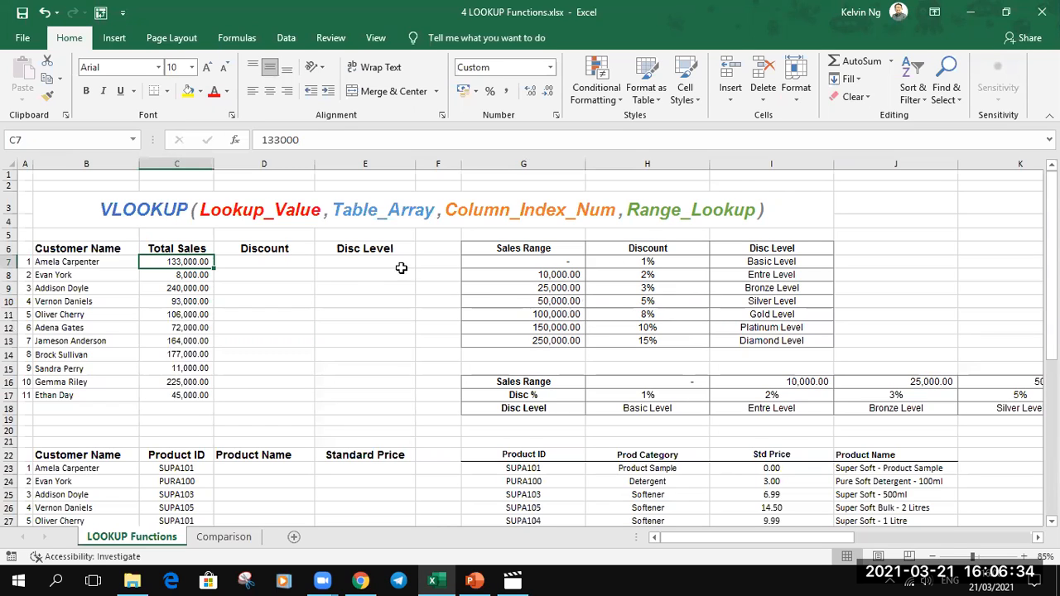
- Name the discount table range G6:I13 vTable
drag(567, 253, 748, 335)
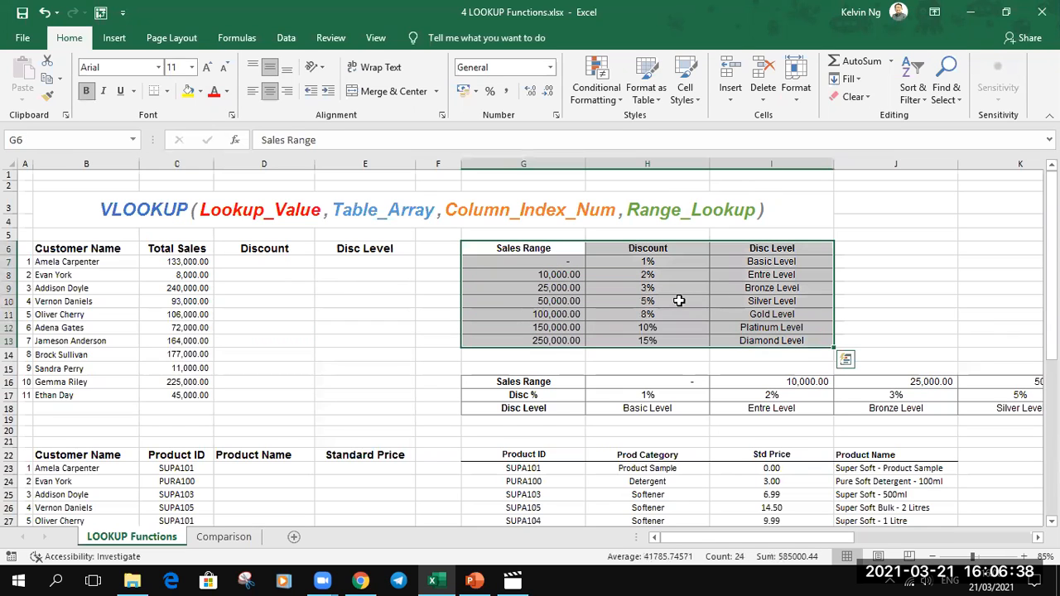
click(56, 146)
text(vTable)
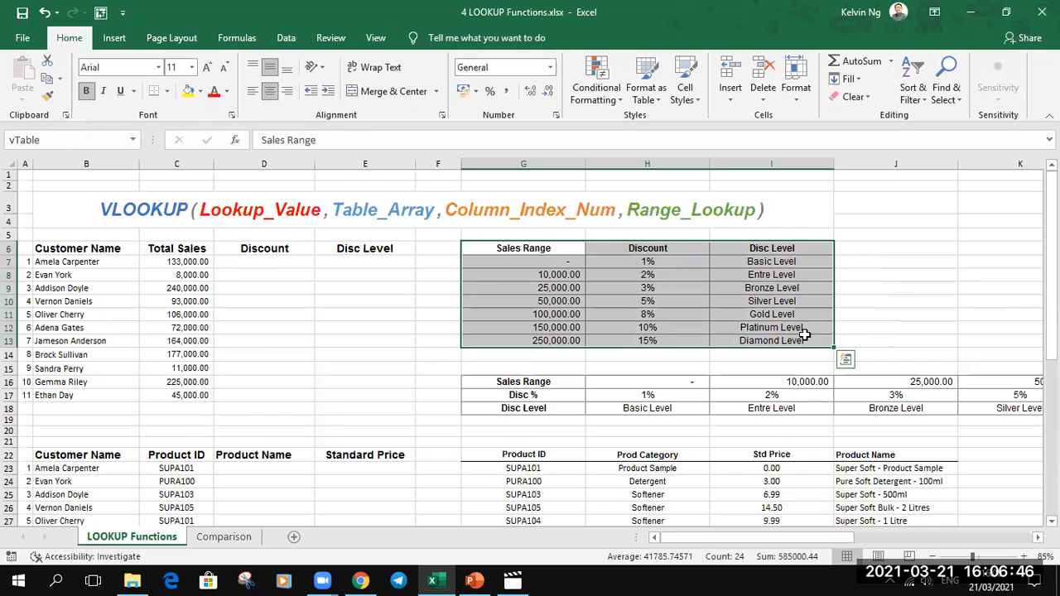
- Enter =VLOOKUP(C7,vTable,2,TRUE) in D7 and fill it down the Discount column to D17
click(278, 260)
text(=VLOOKUP()
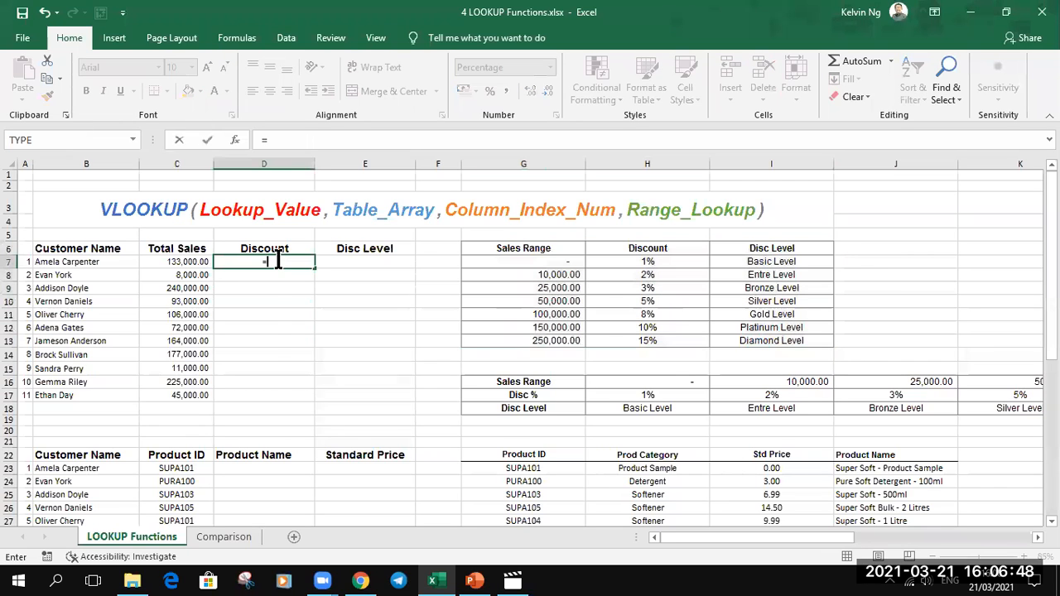
click(166, 263)
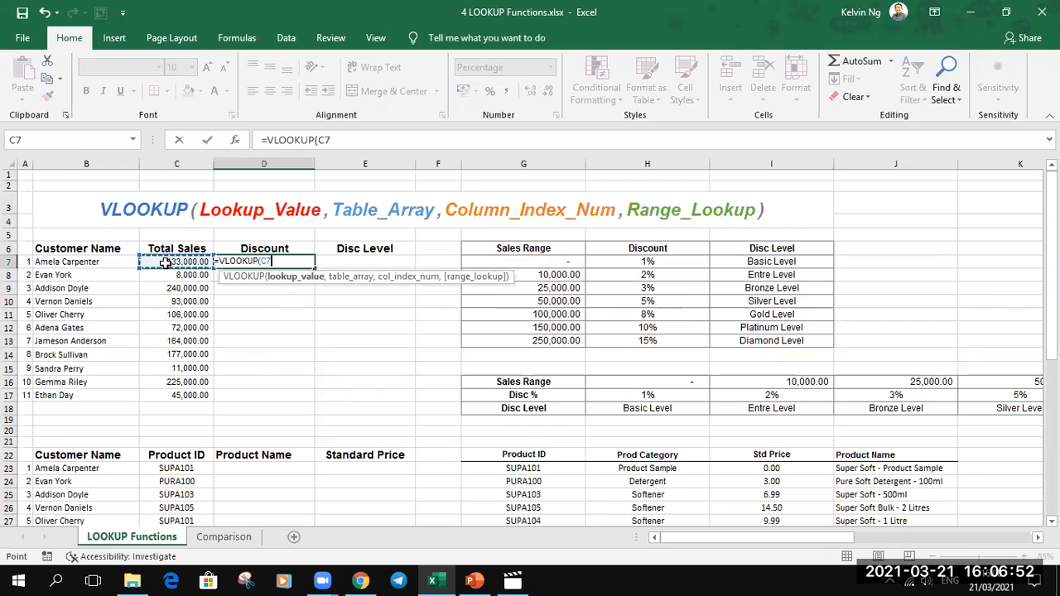
text(,)
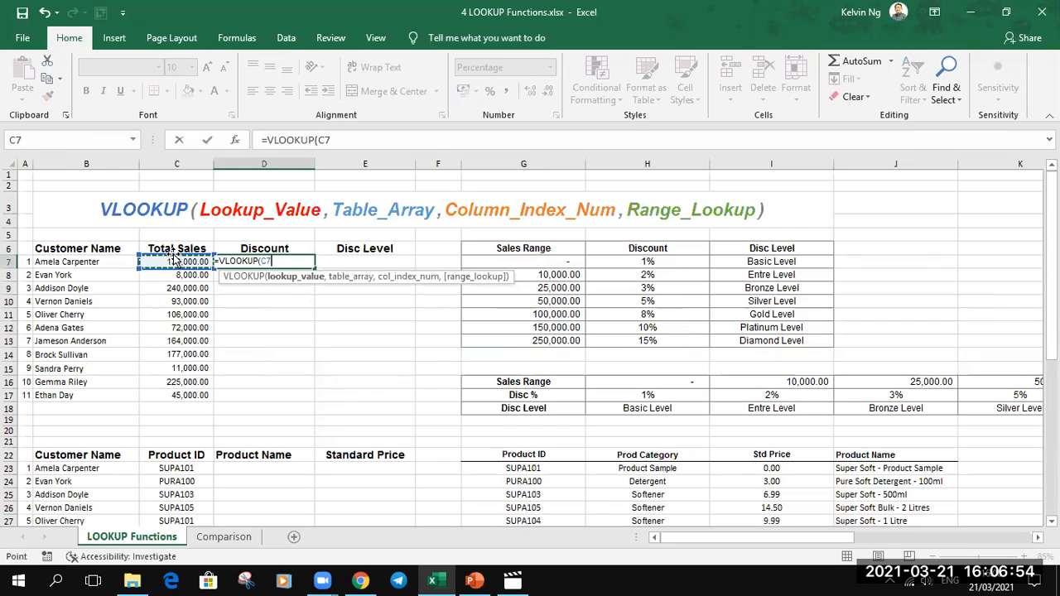
text(vTable)
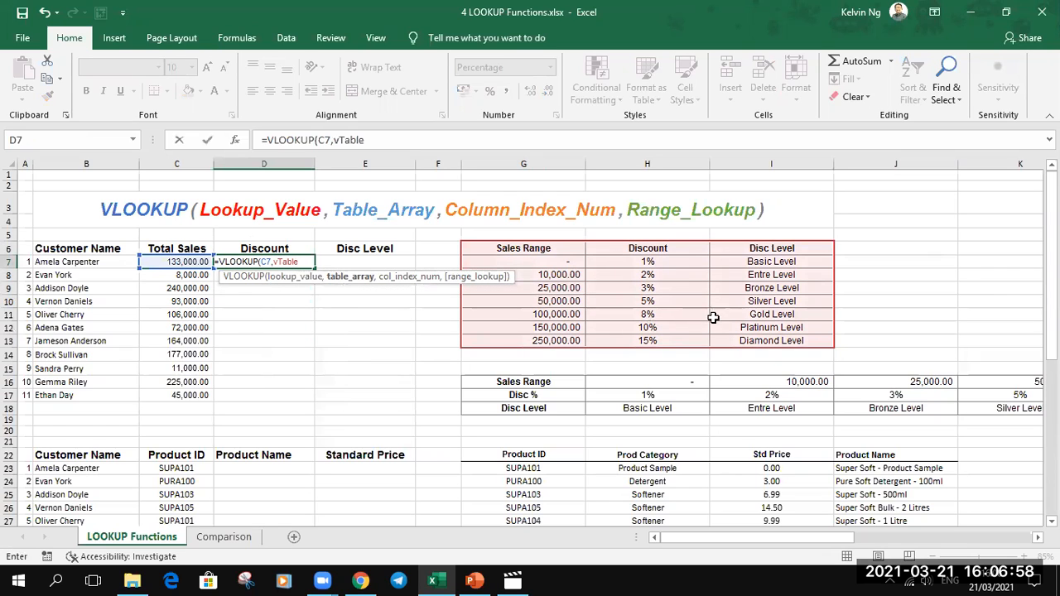
text(,2)
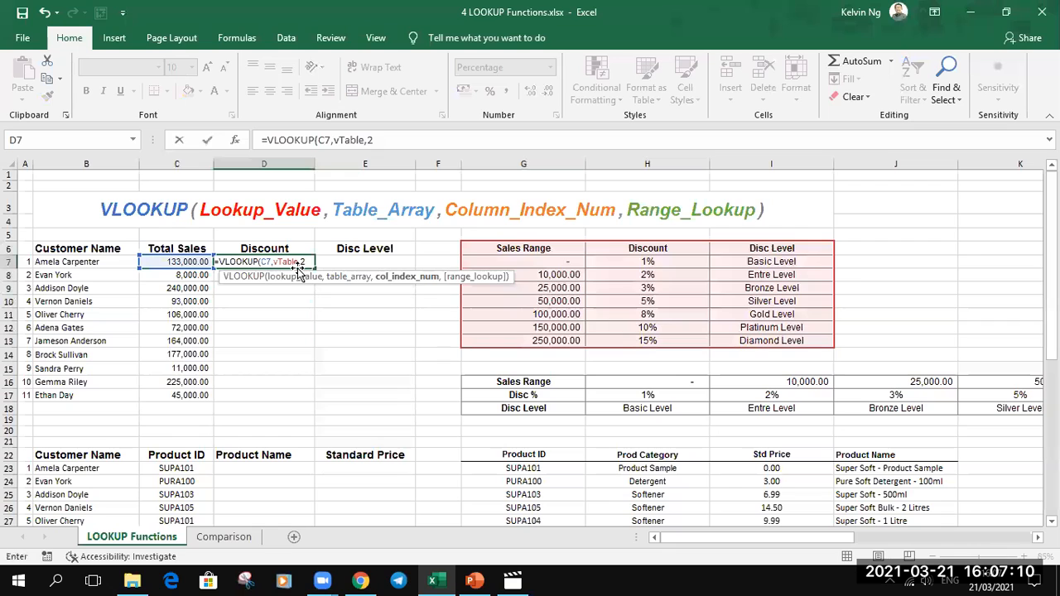
text(,)
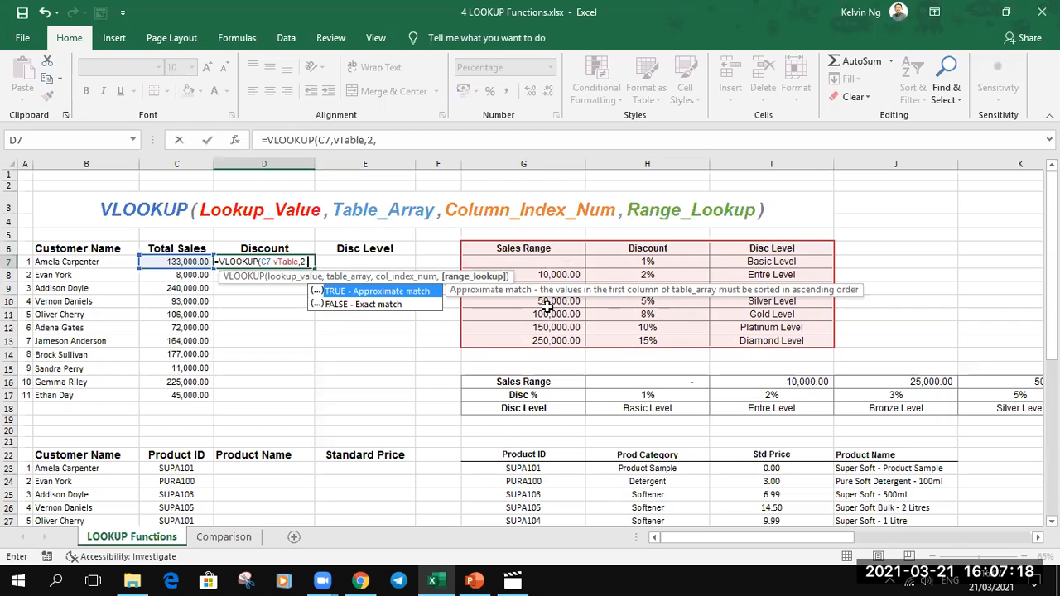
key(Tab)
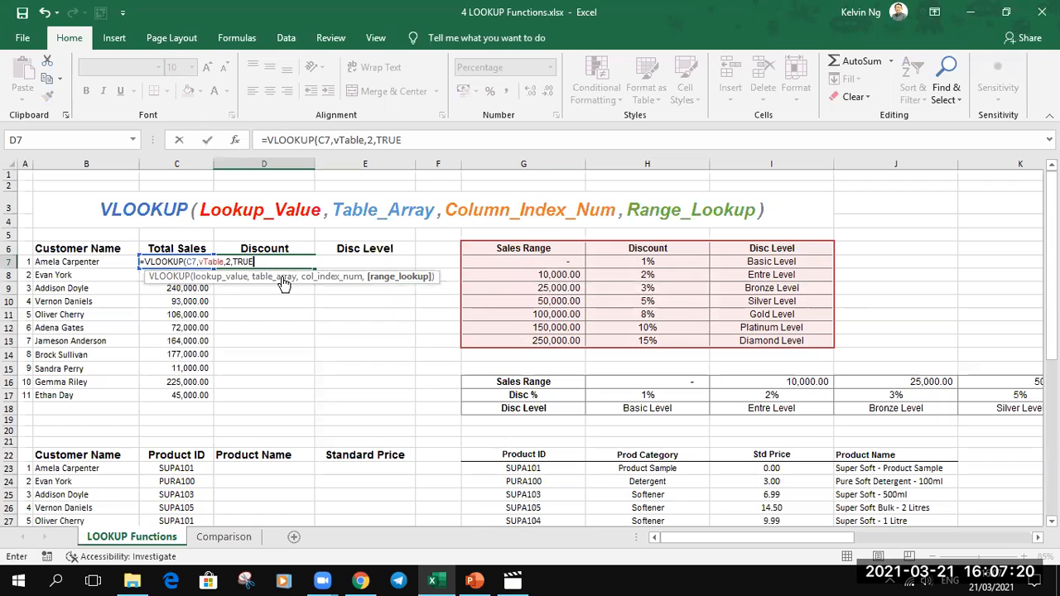
key(Return)
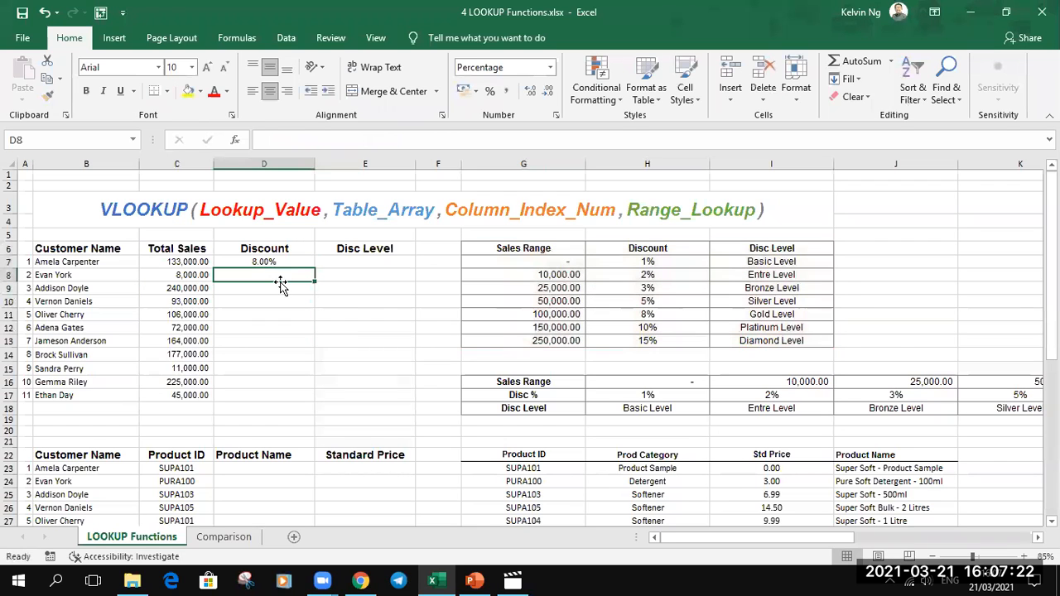
click(290, 263)
drag(315, 268, 322, 404)
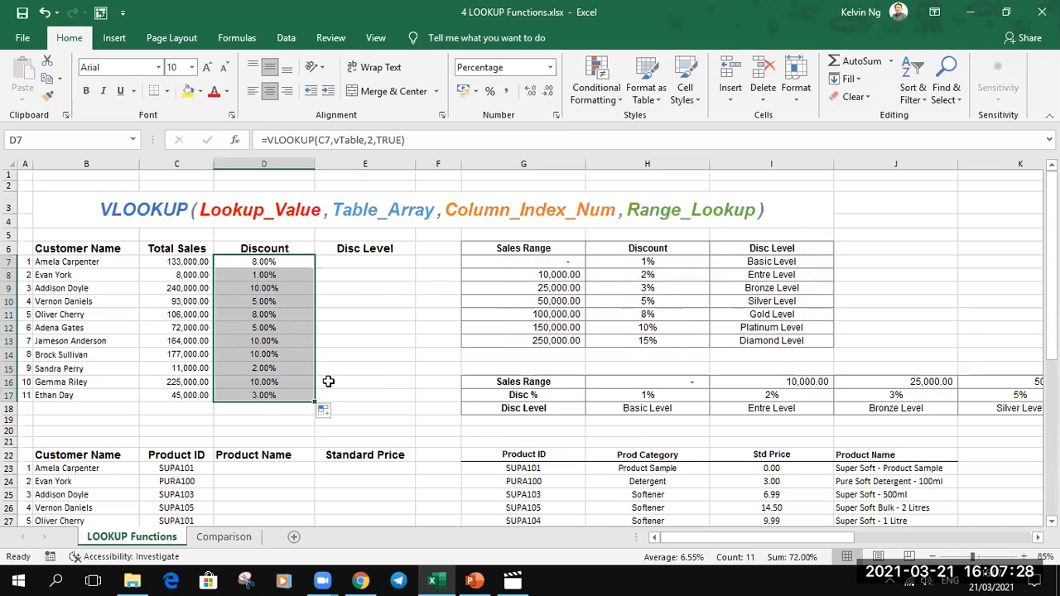
- Enter =VLOOKUP(C7,vTable,3,TRUE) in E7 and fill it down the Disc Level column to E17
click(364, 262)
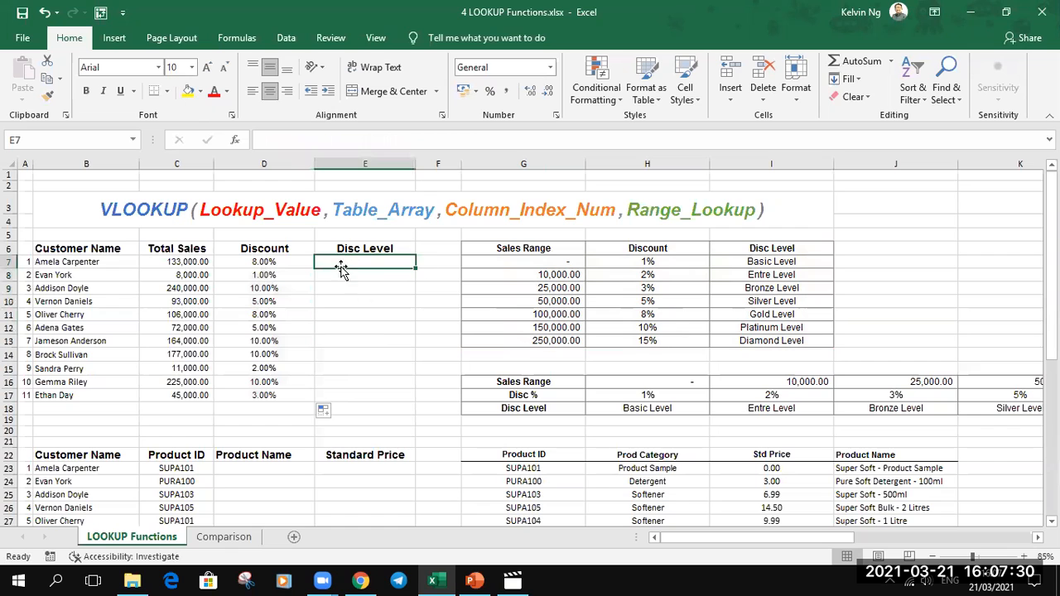
text(=vlo)
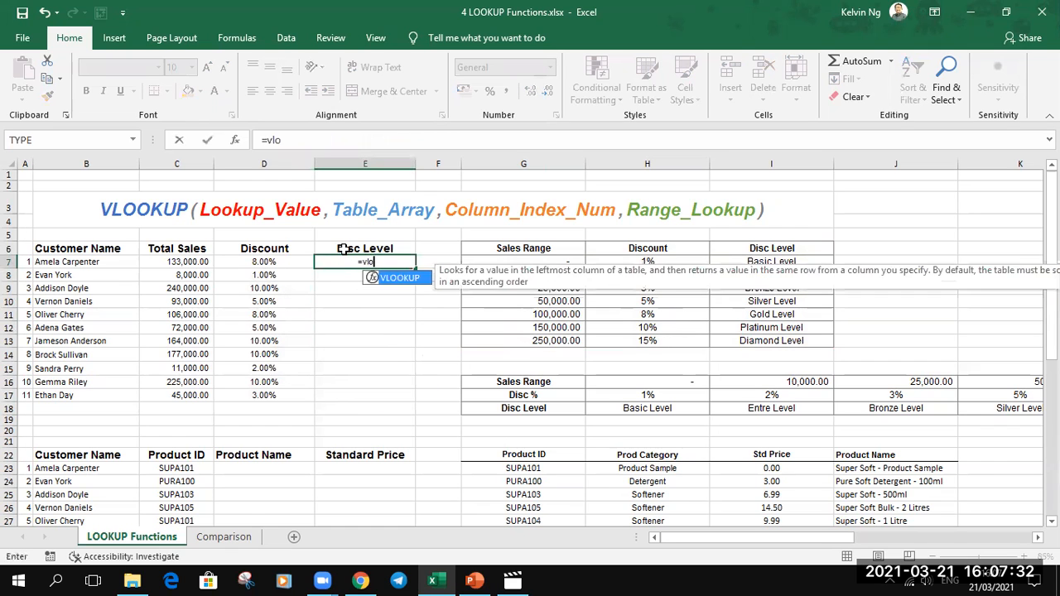
key(Tab)
click(190, 262)
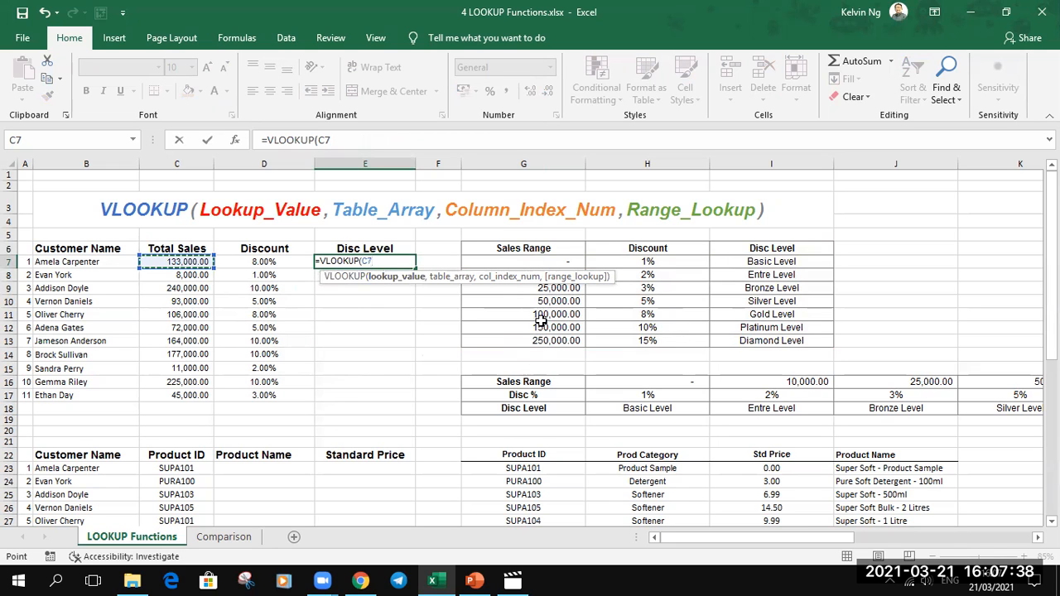
text(,vTable)
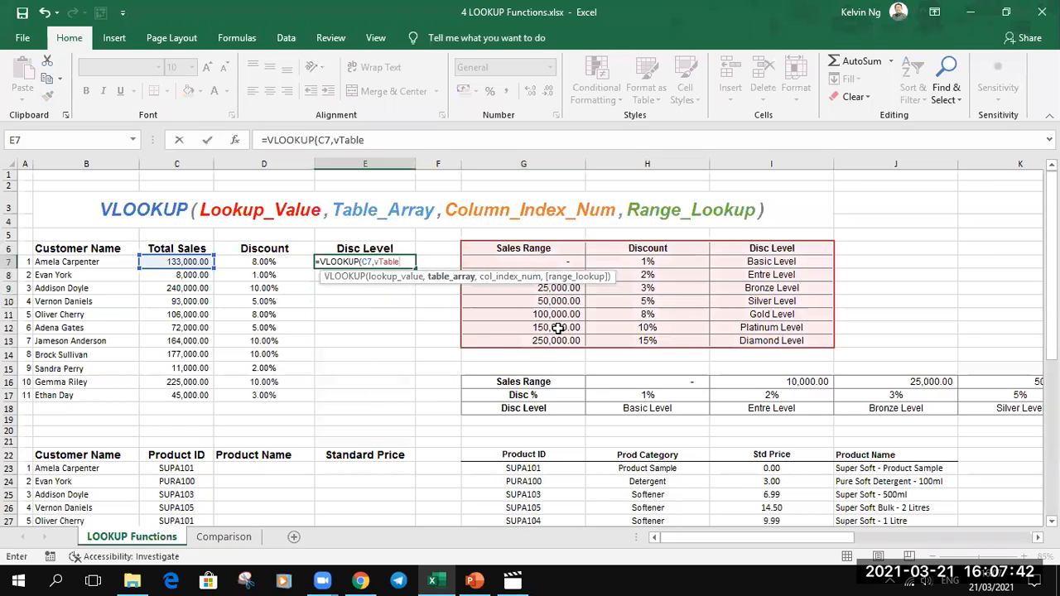
text(,)
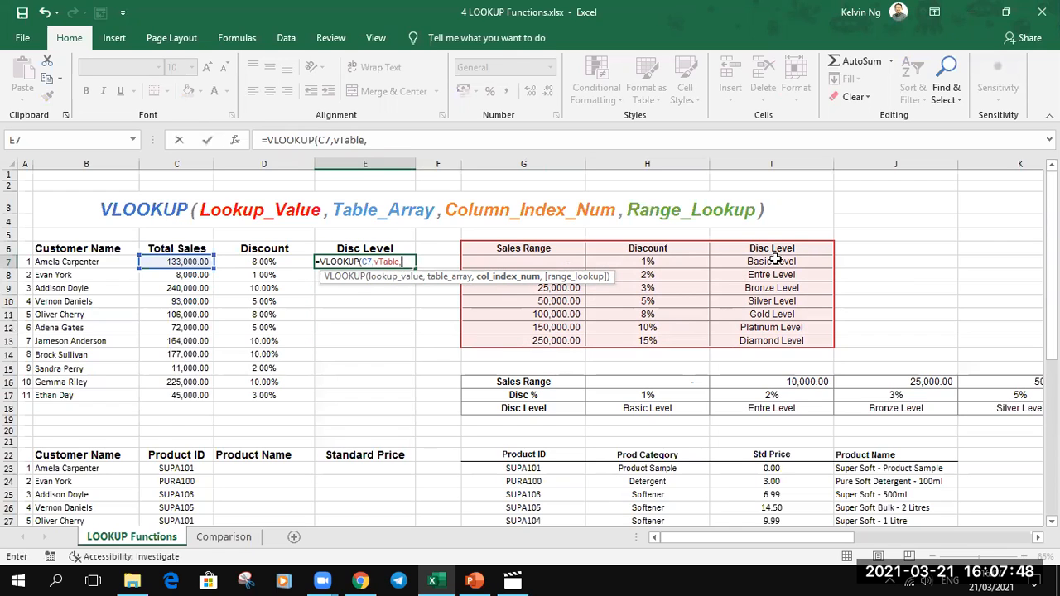
text(3,TRUE)
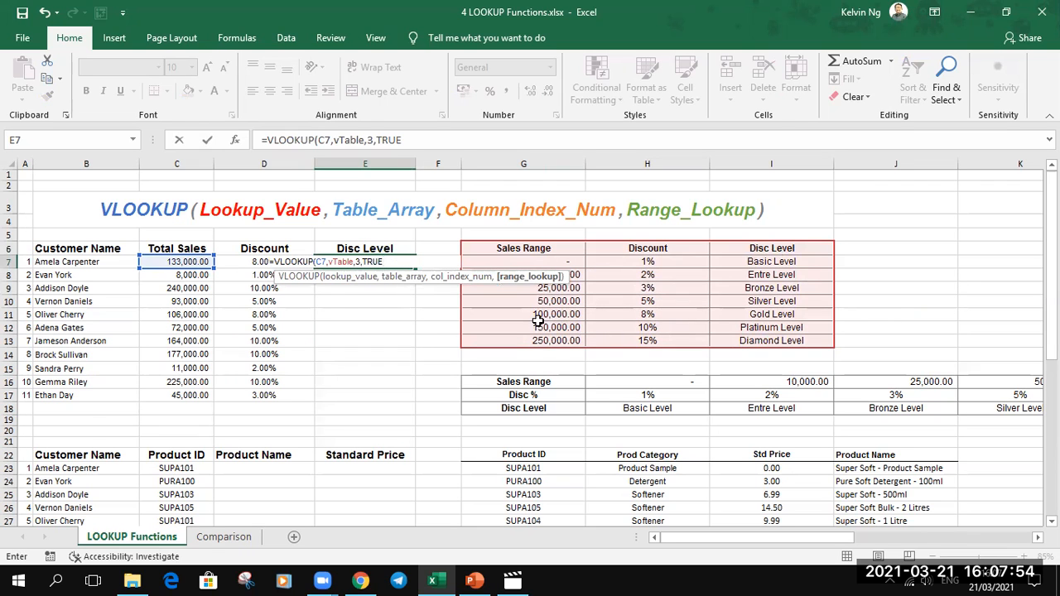
key(Return)
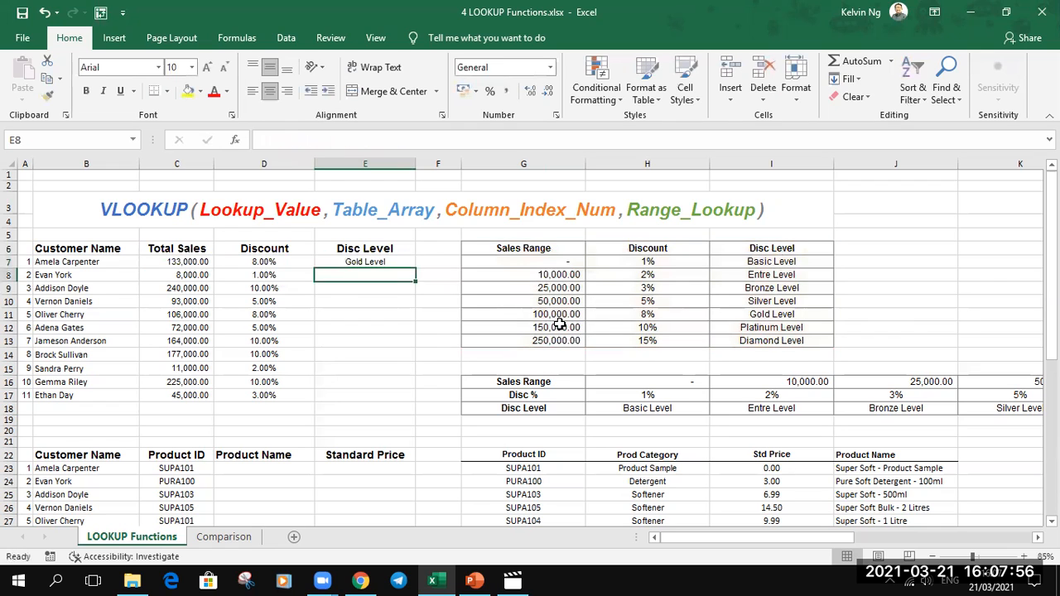
click(404, 261)
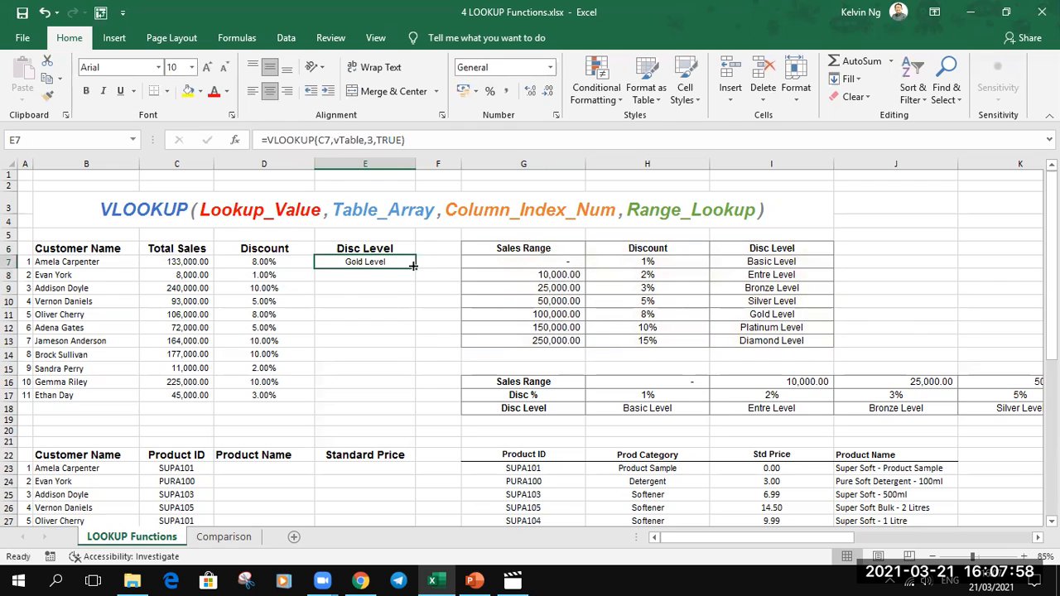
double_click(415, 266)
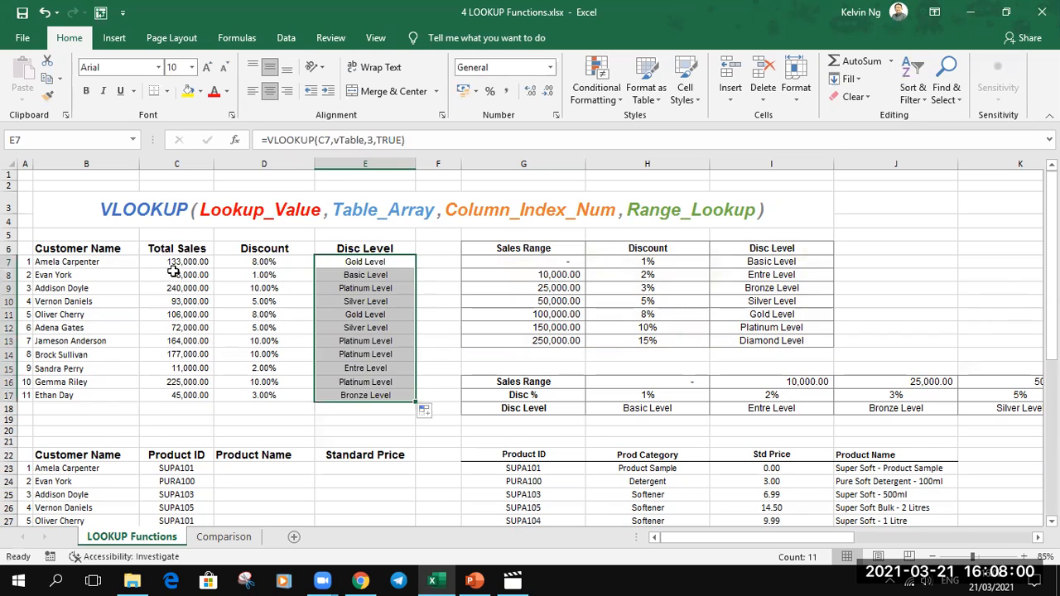
- Review the customer table's lookup results in the Discount and Disc Level columns against the total sales in C7
click(246, 264)
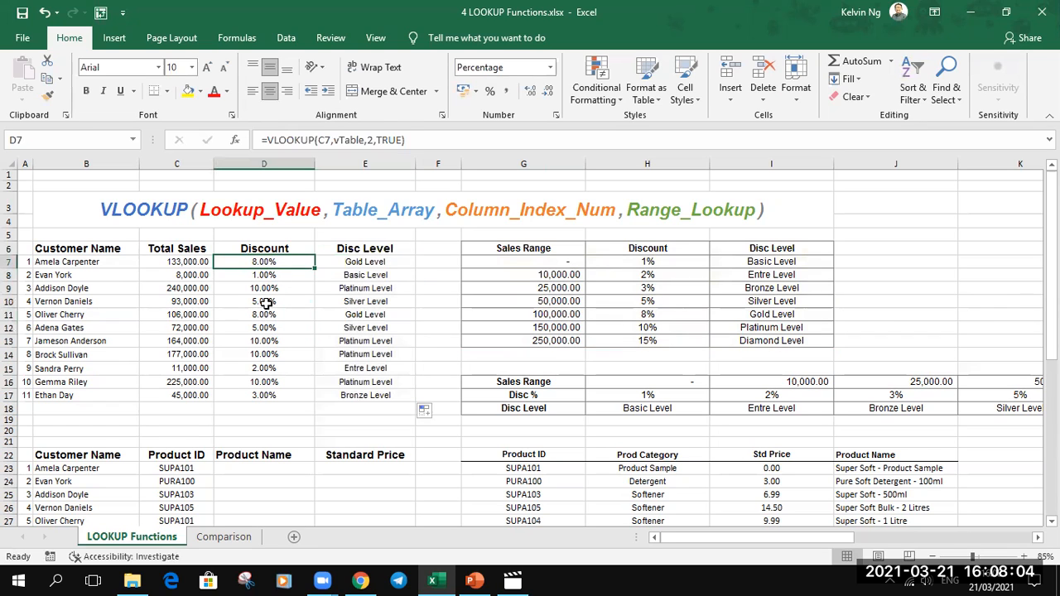
drag(48, 247, 67, 263)
drag(226, 271, 416, 397)
click(184, 263)
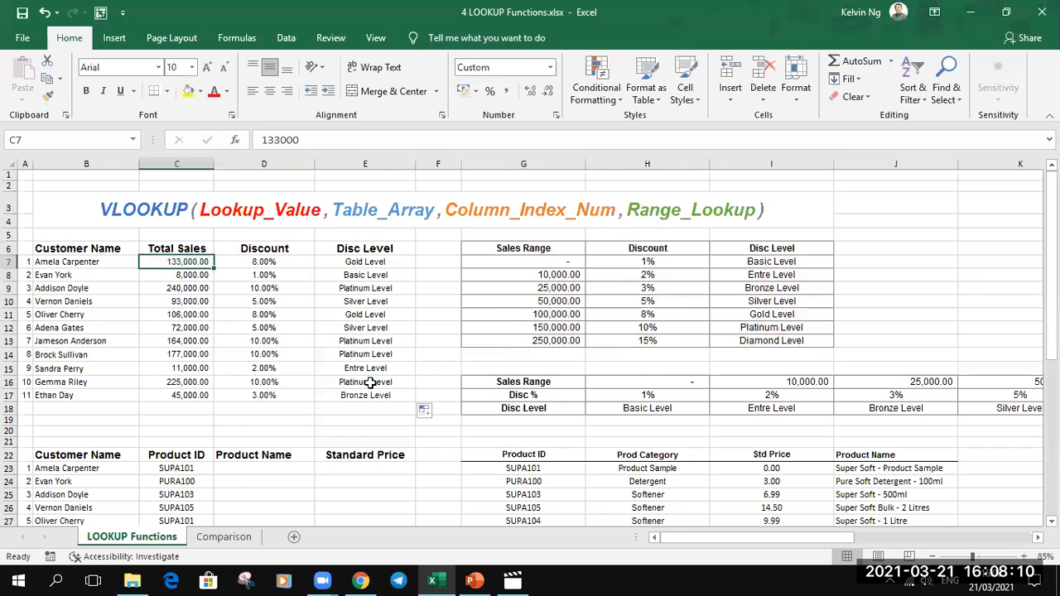
- Compare the Product ID column of the second customer table with the product table's Product ID and Product Name columns
scroll(424, 383, down, 5)
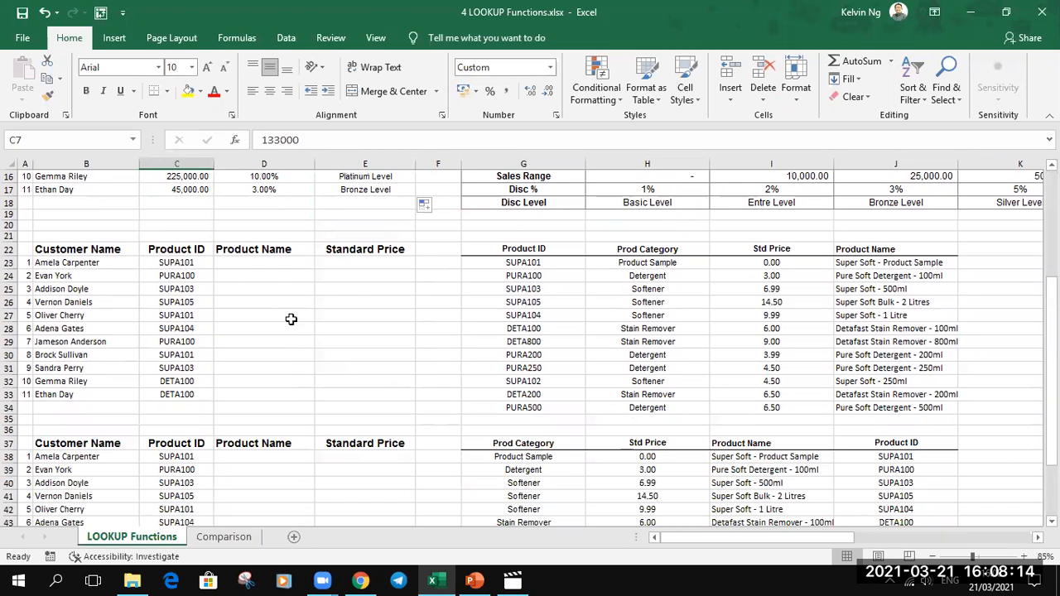
click(250, 260)
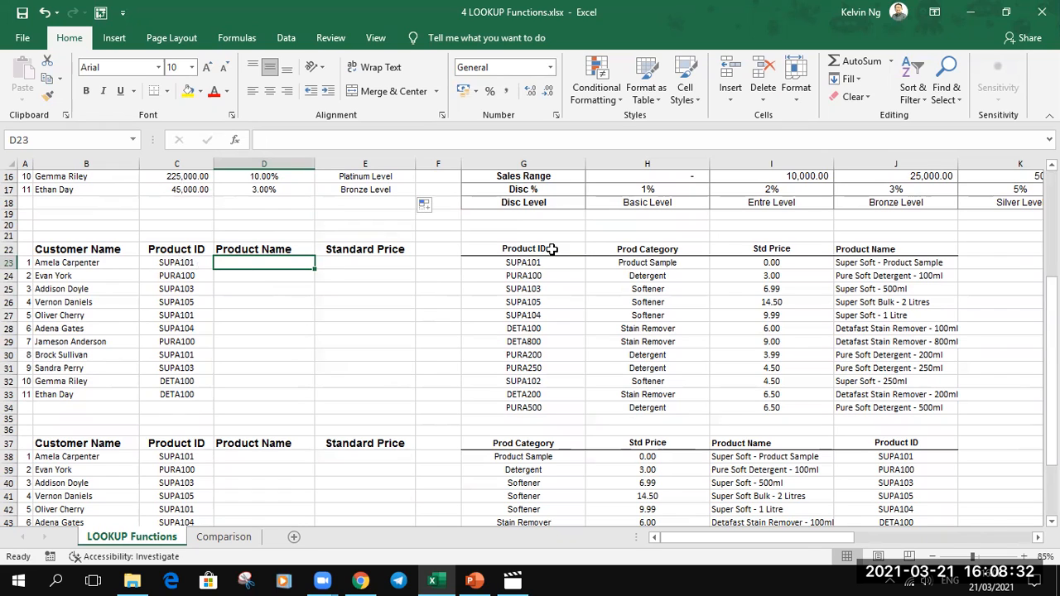
drag(552, 249, 547, 342)
drag(174, 249, 172, 339)
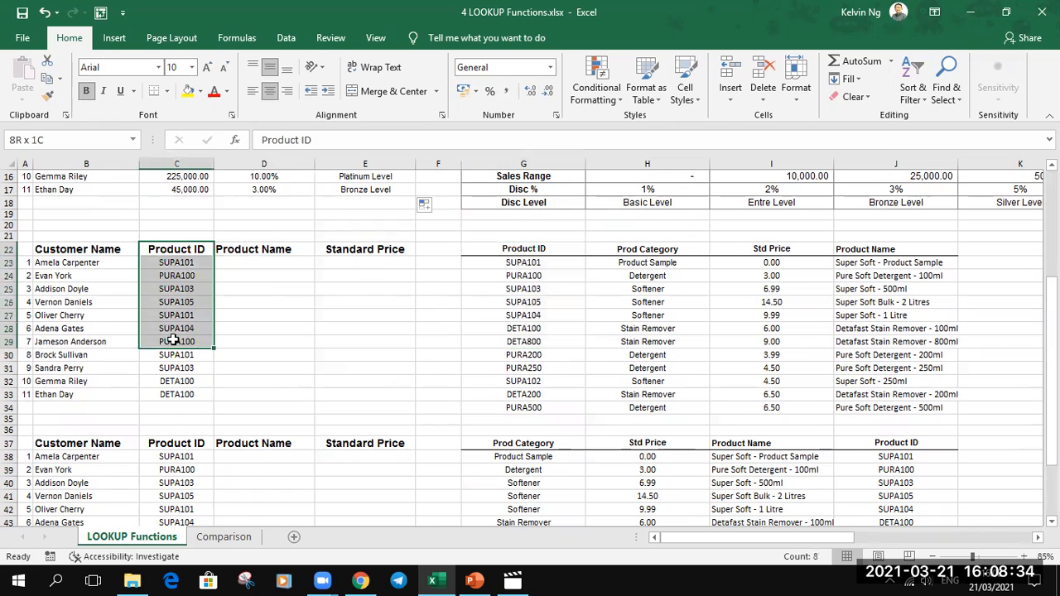
drag(550, 263, 542, 394)
click(537, 265)
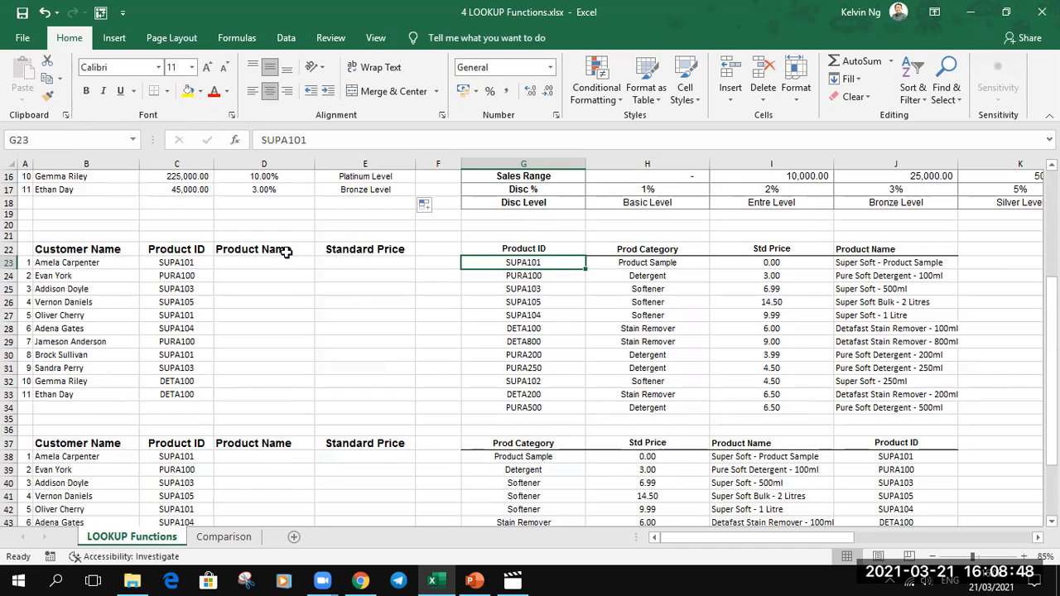
click(889, 265)
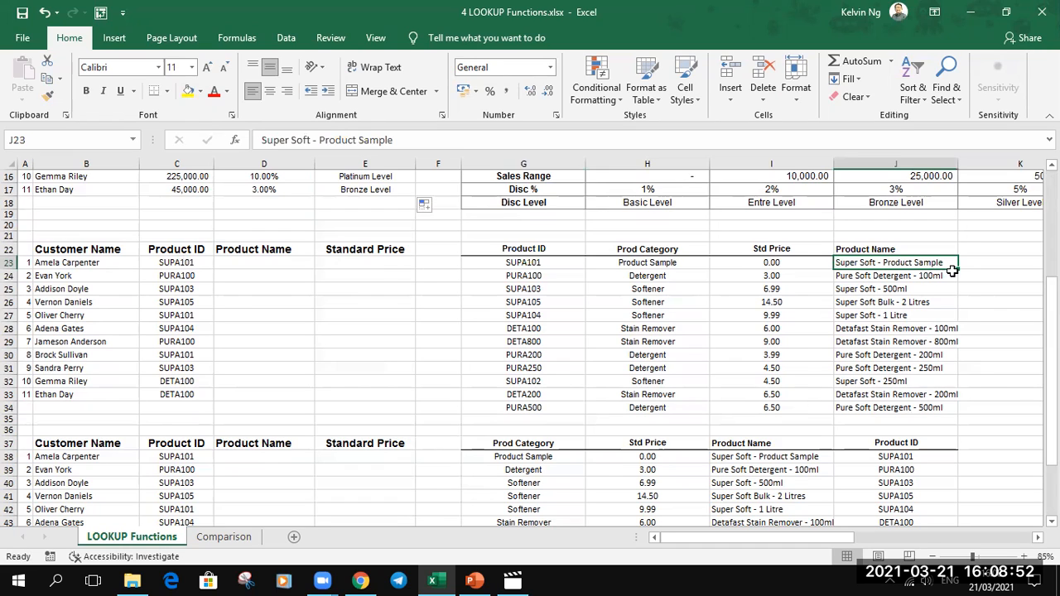
- Name the product table range G22:J34 pTable
drag(557, 248, 885, 404)
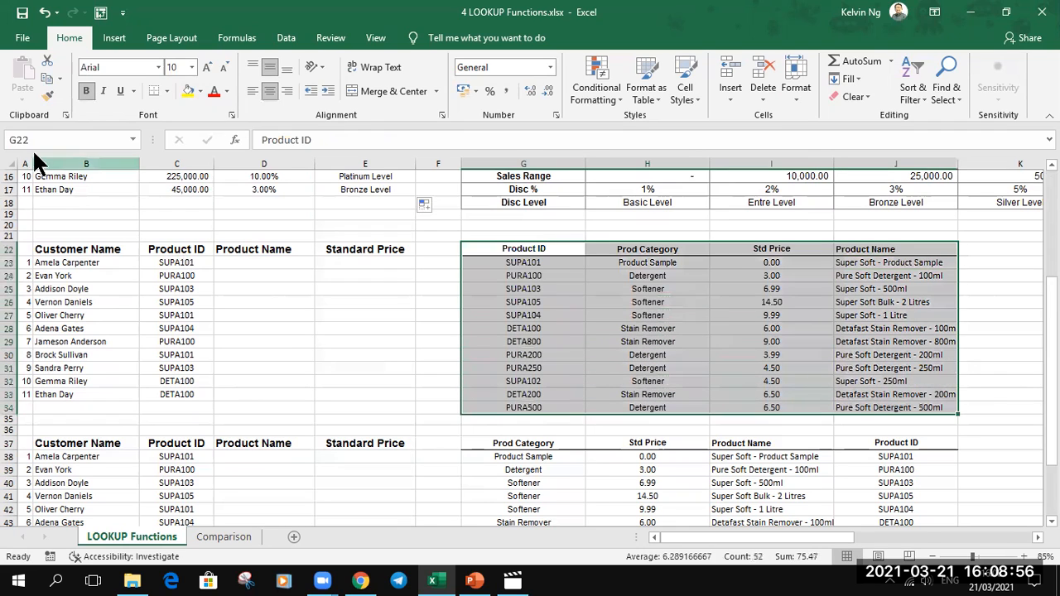
click(40, 140)
text(pTable)
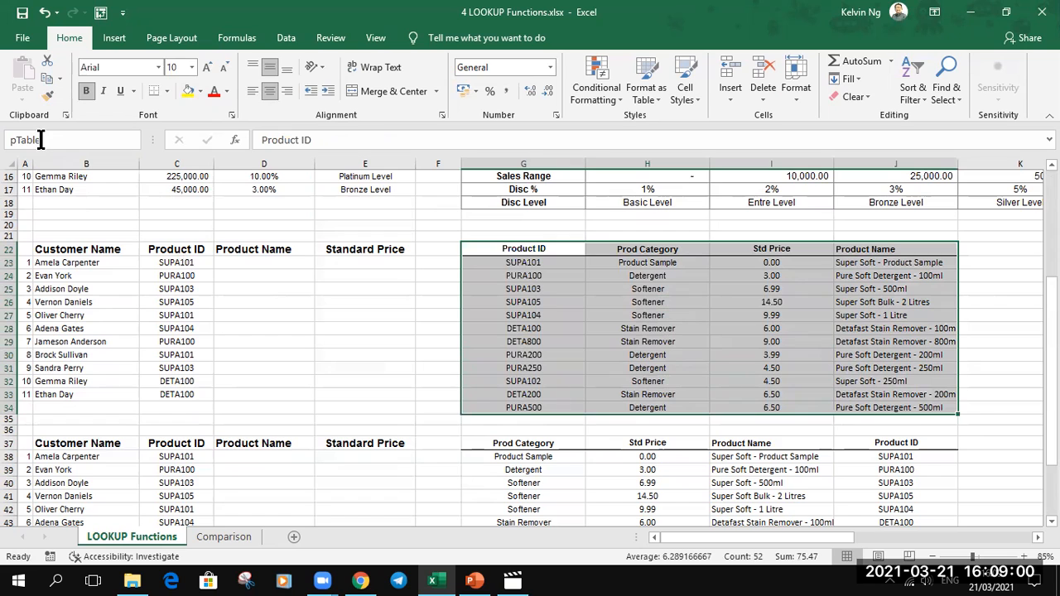
key(Return)
- Enter =VLOOKUP(C23,pTable,4,FALSE) in D23 to look up the first customer's product name with an exact match
click(274, 265)
text(=vlo)
key(Tab)
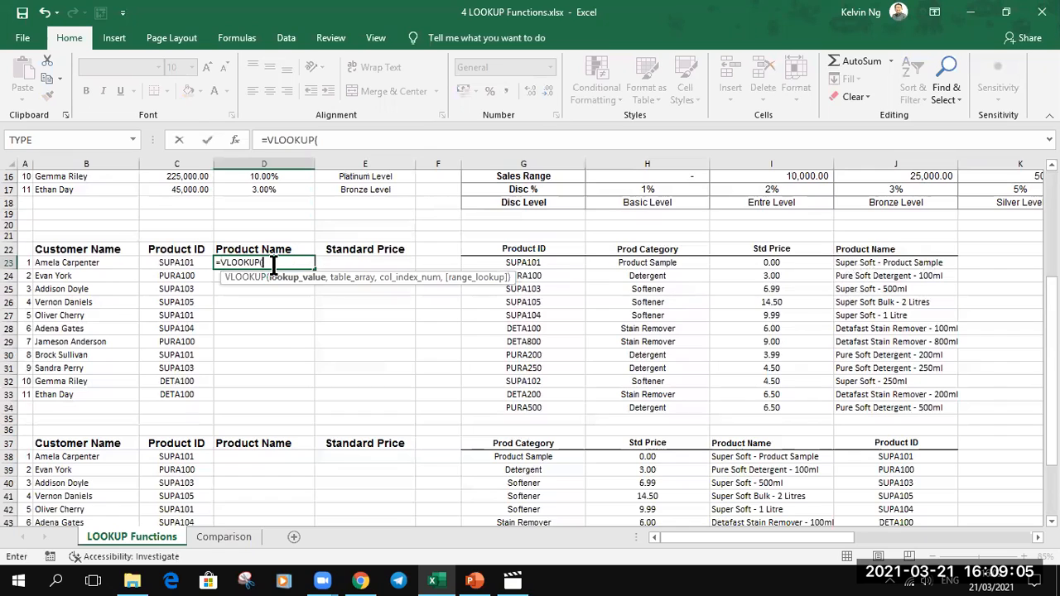
click(170, 263)
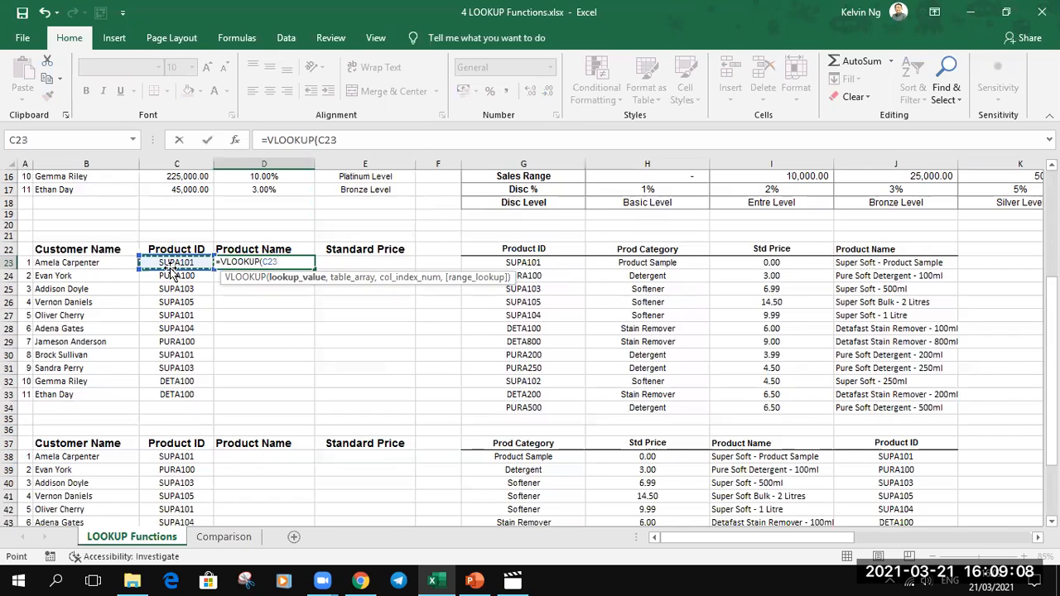
text(,pt)
key(Tab)
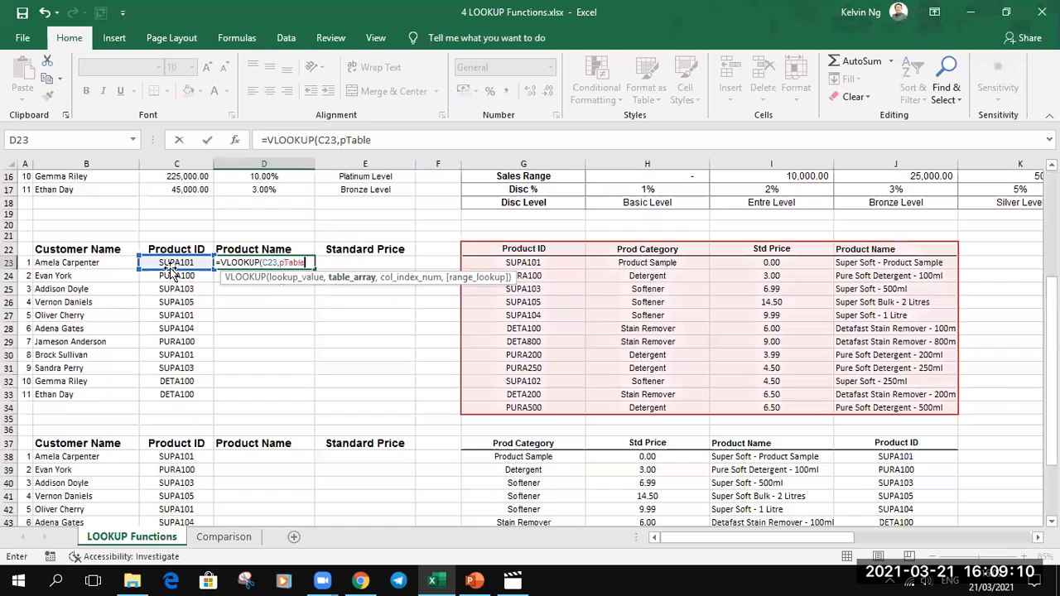
text(,)
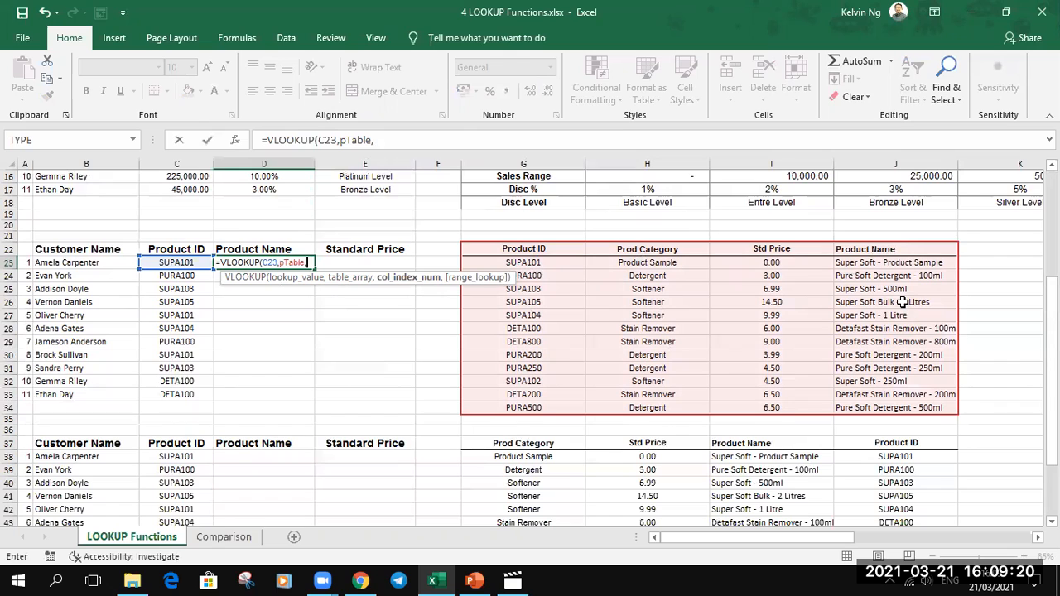
text(4,)
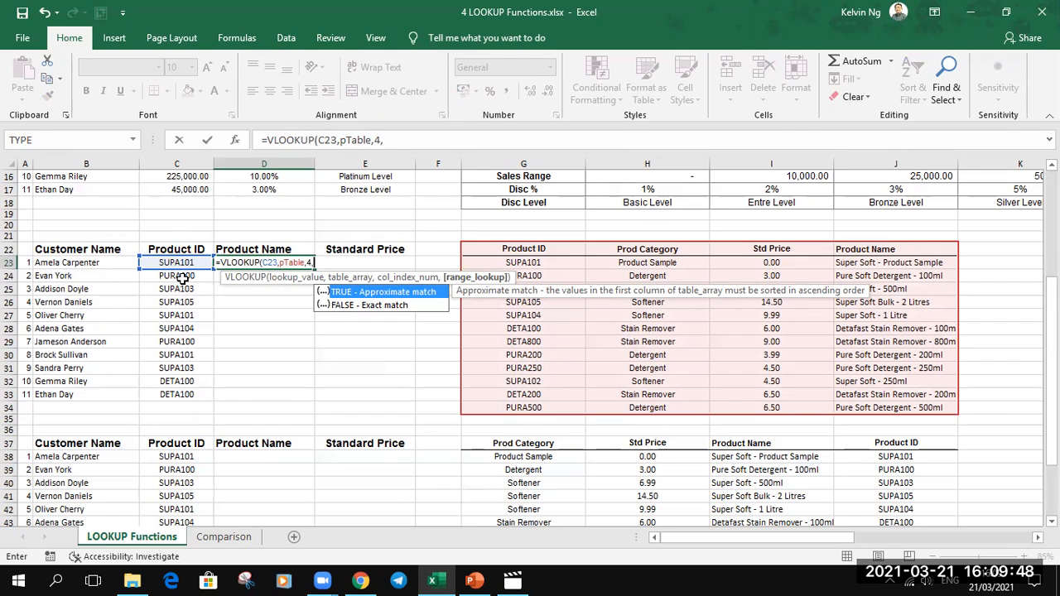
key(Down)
key(Tab)
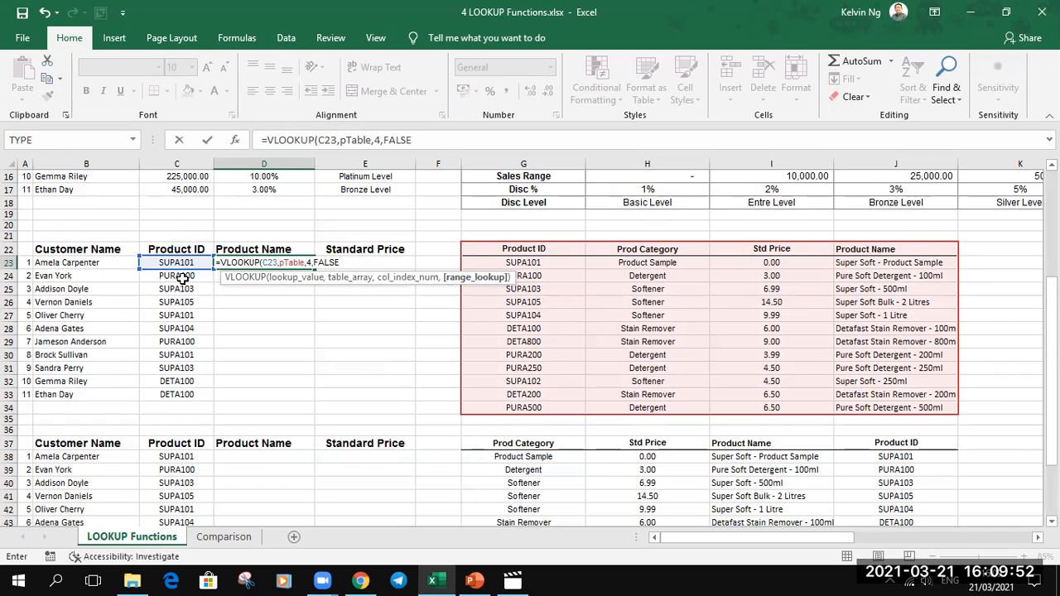
key(Return)
- Fill the D23 formula down the Product Name column to D33 and autofit the width of column D
click(276, 263)
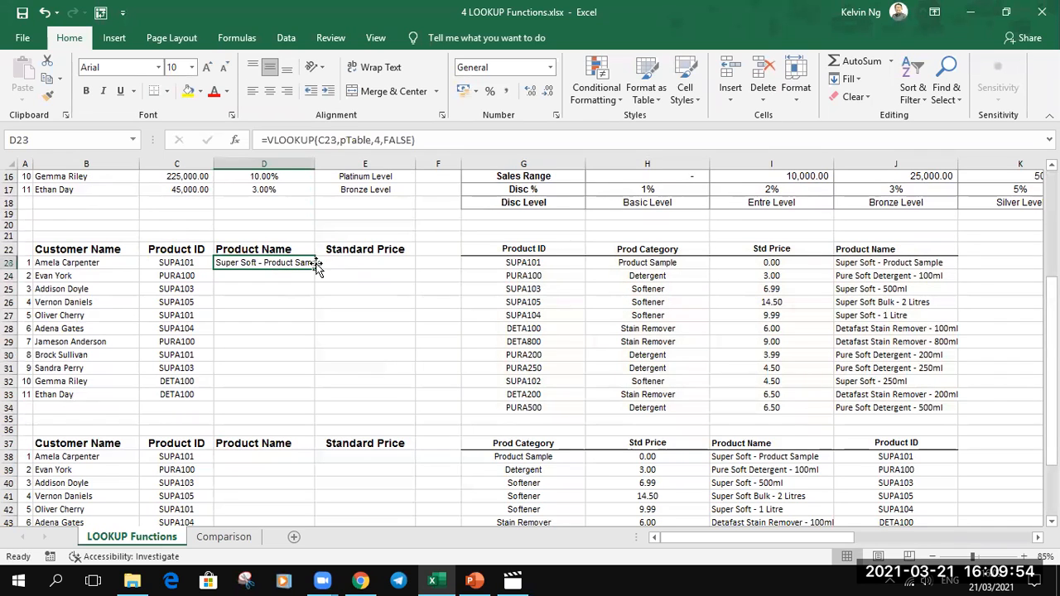
double_click(313, 268)
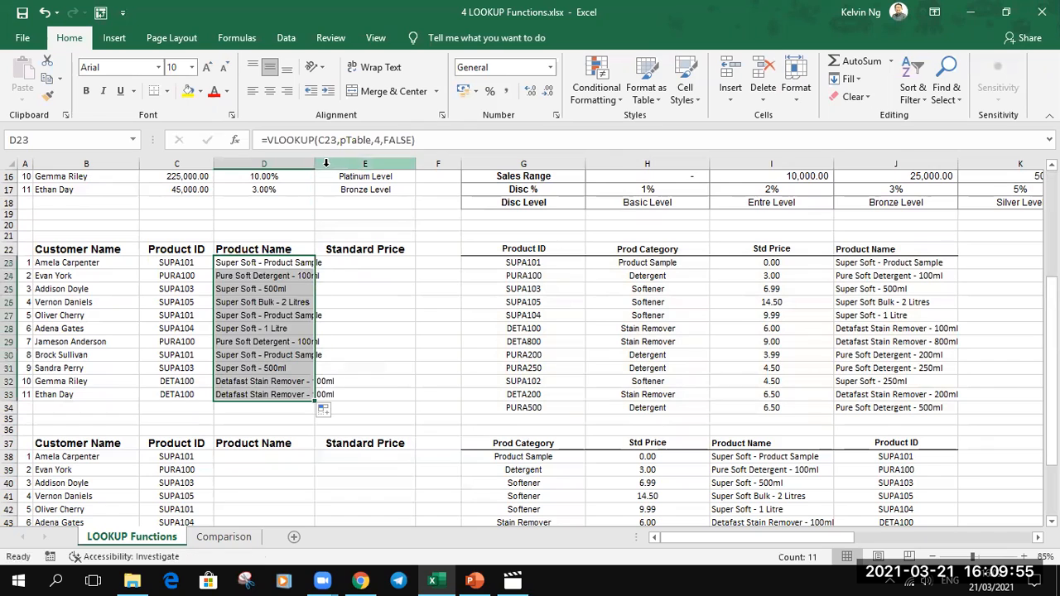
double_click(314, 164)
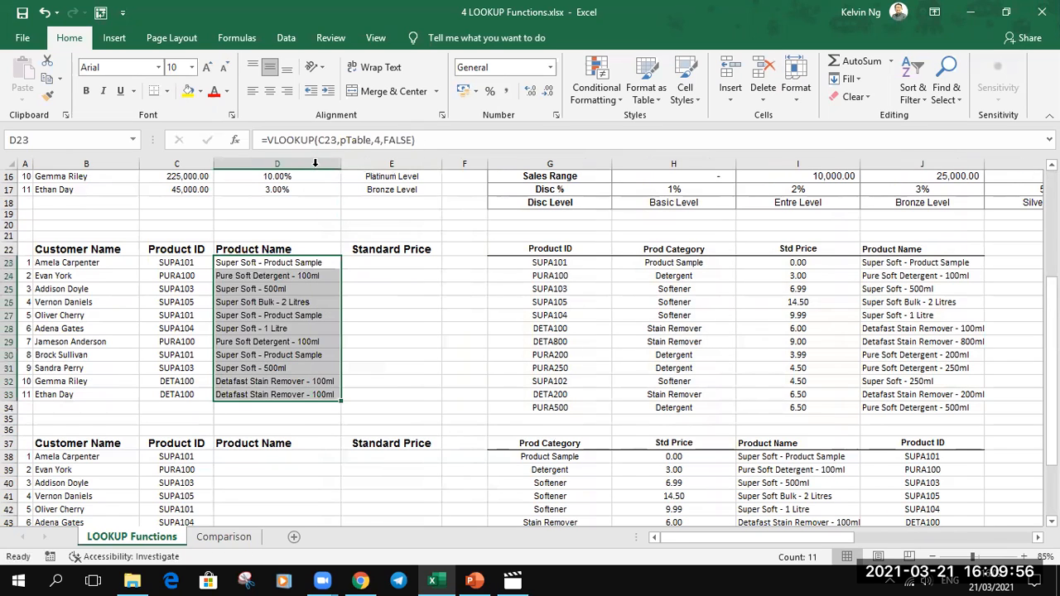
click(296, 262)
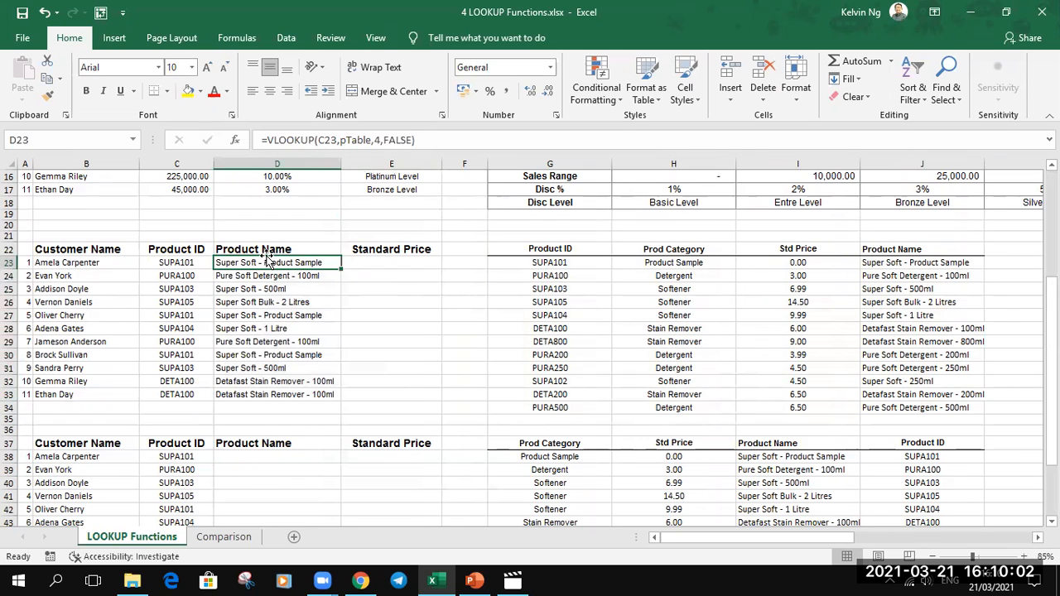
- Enter the note "True - 1 - Omit - Any number" in D19, above the second customer table
key(shift+Up)
scroll(218, 210, up, 5)
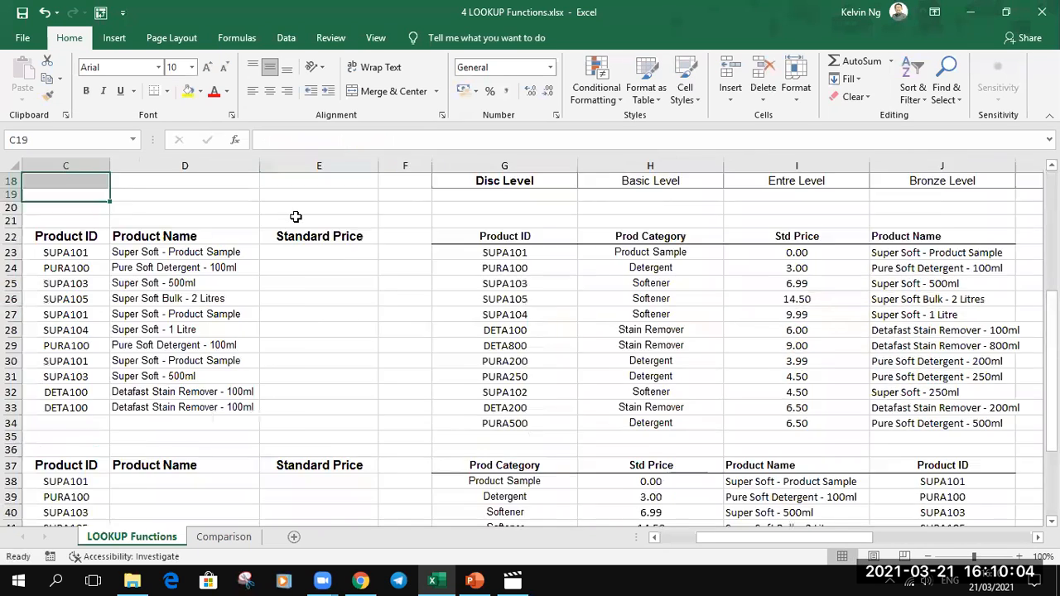
scroll(383, 238, up, 1)
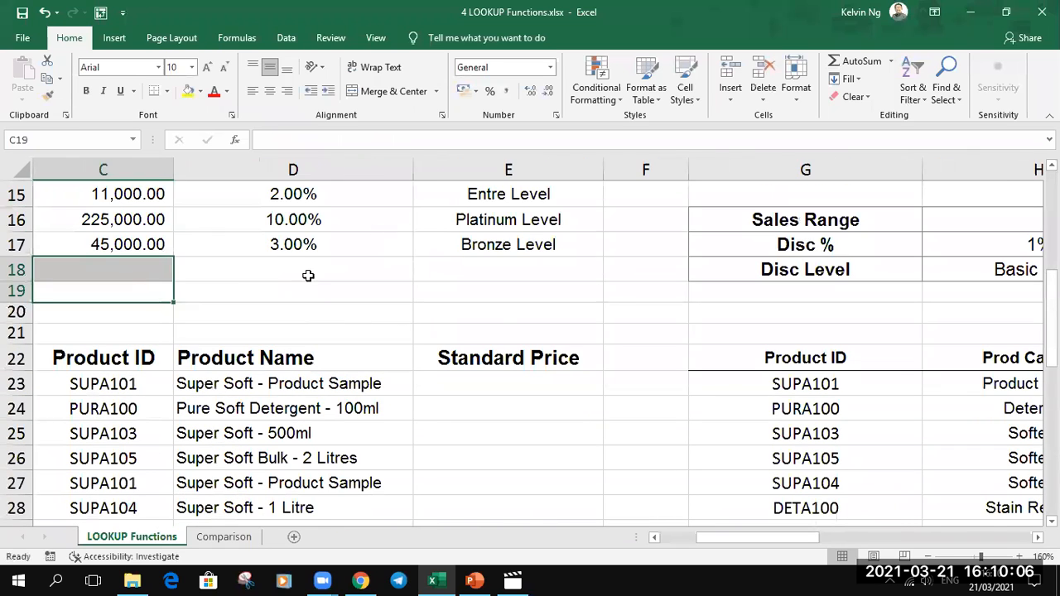
click(237, 286)
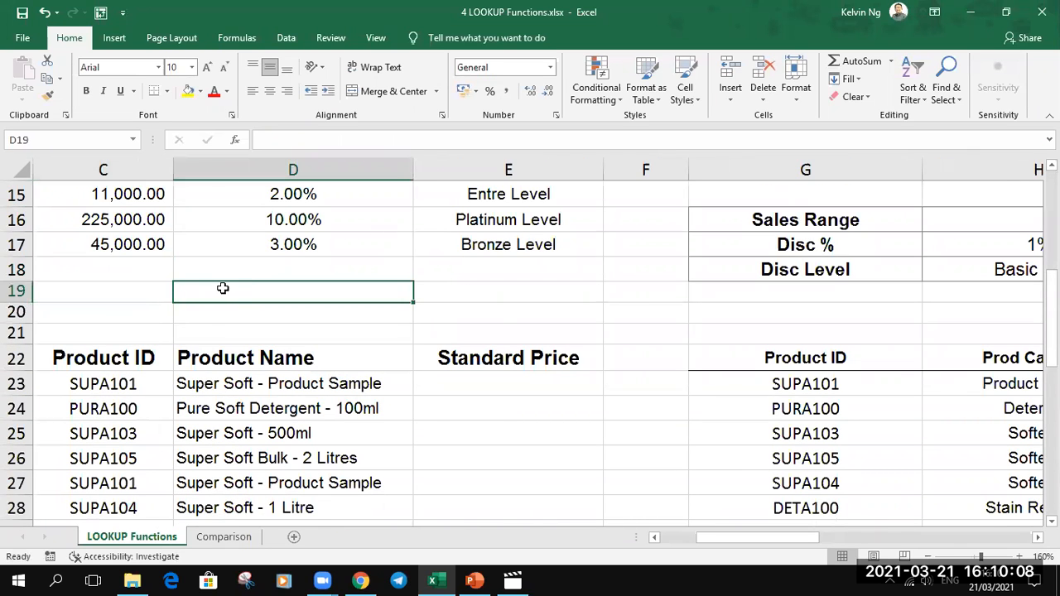
text(True)
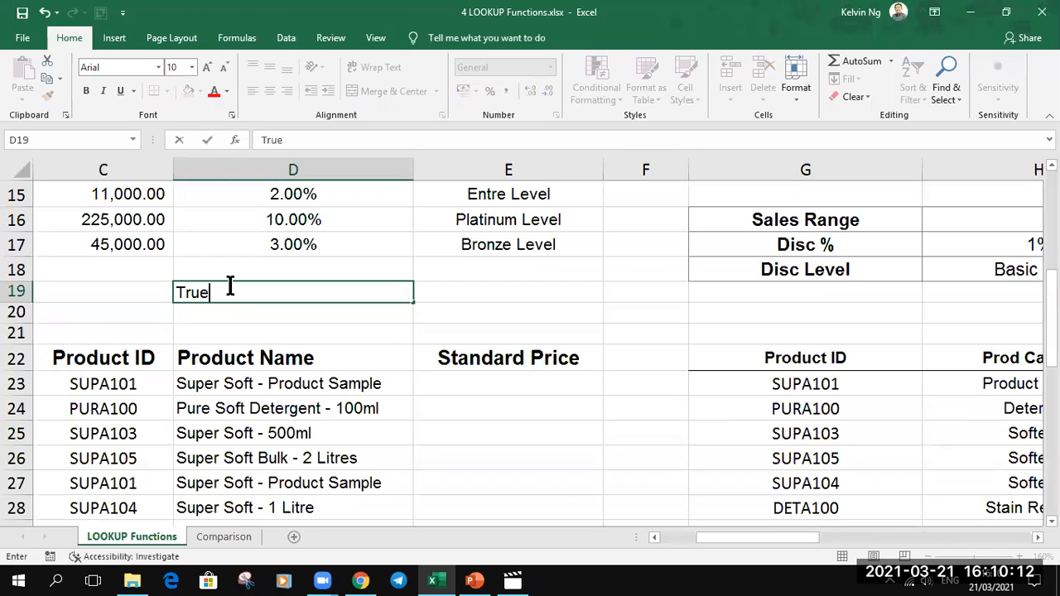
text( - 1 - Omit - )
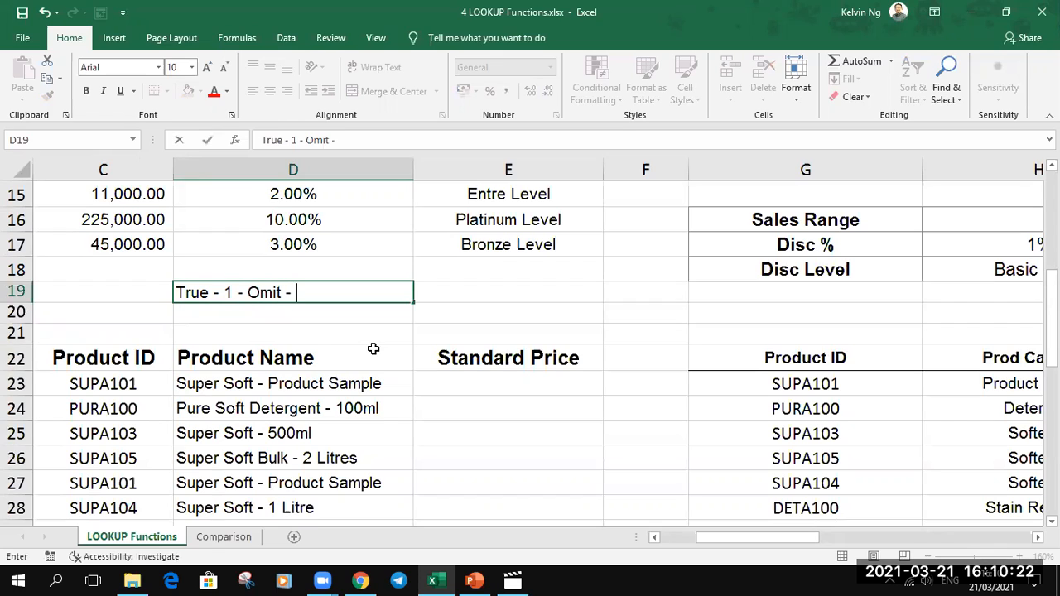
text(Anynim)
key(BackSpace)
- Enter the note "False - 0" in D20, below the note on approximate matching
key(BackSpace)
key(BackSpace)
text(number)
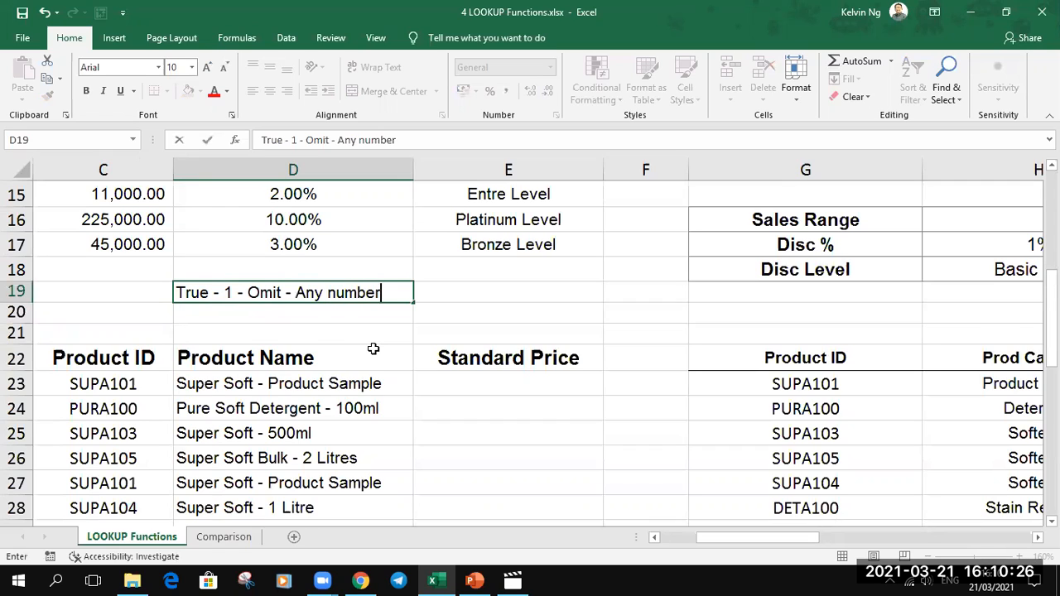
key(Return)
text(D)
key(BackSpace)
text(False)
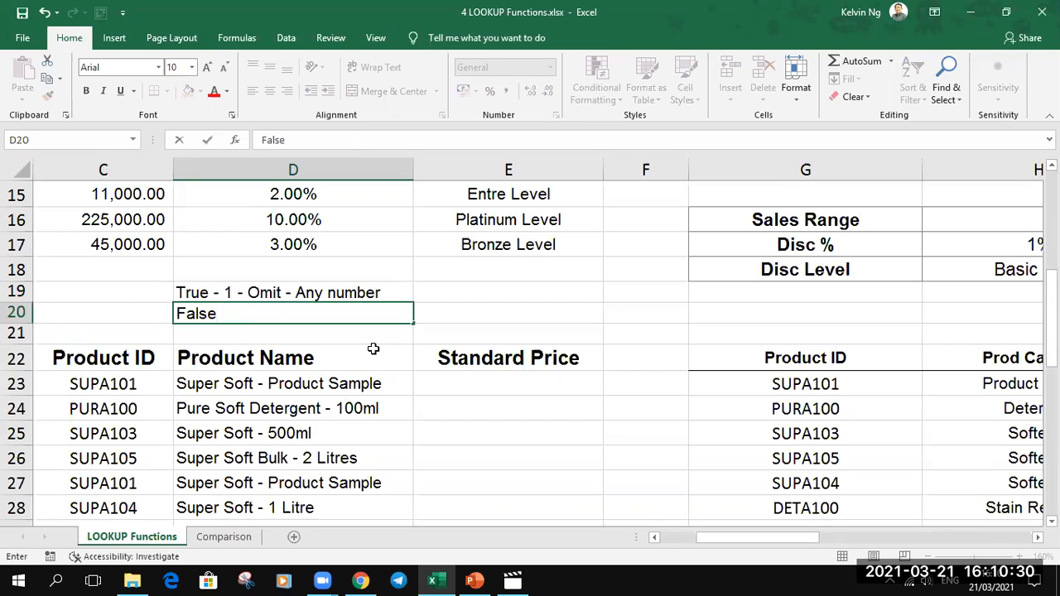
text( - 0-)
key(BackSpace)
key(Return)
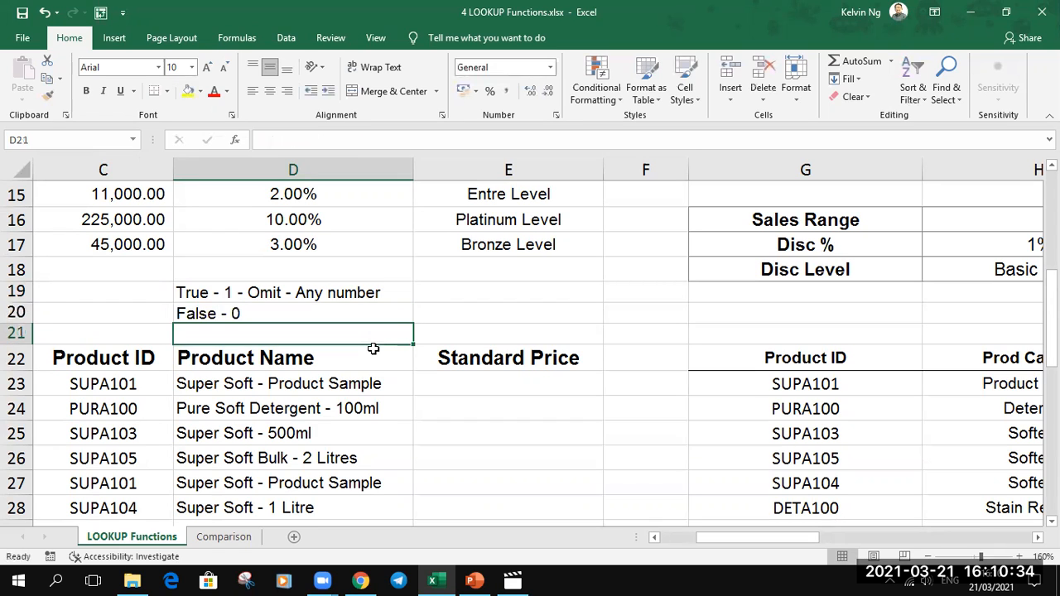
- Replace TRUE with 1 as the range lookup argument of the D17 discount formula
click(306, 245)
double_click(353, 246)
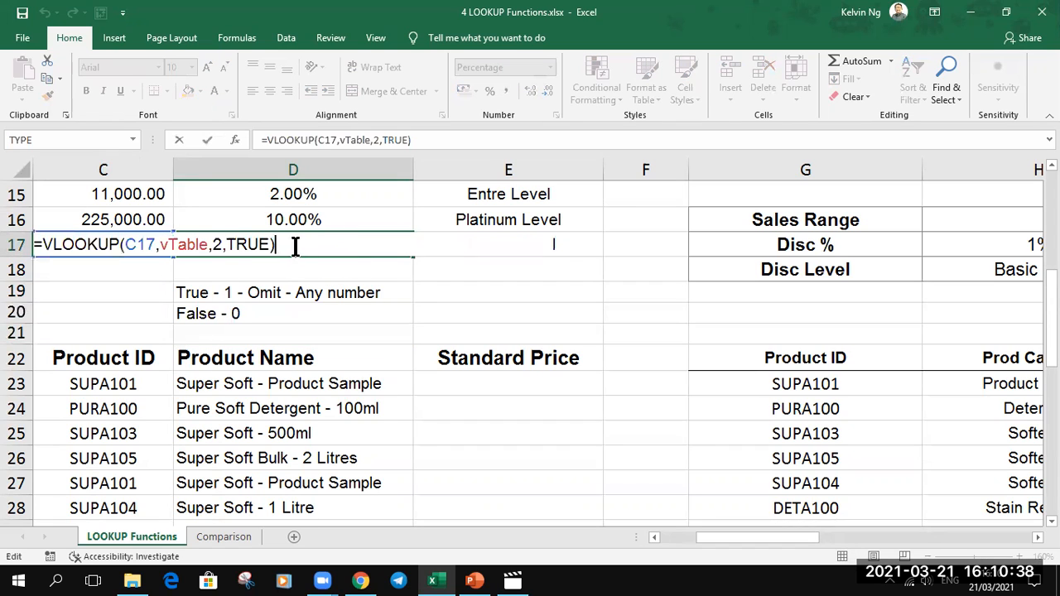
key(Left)
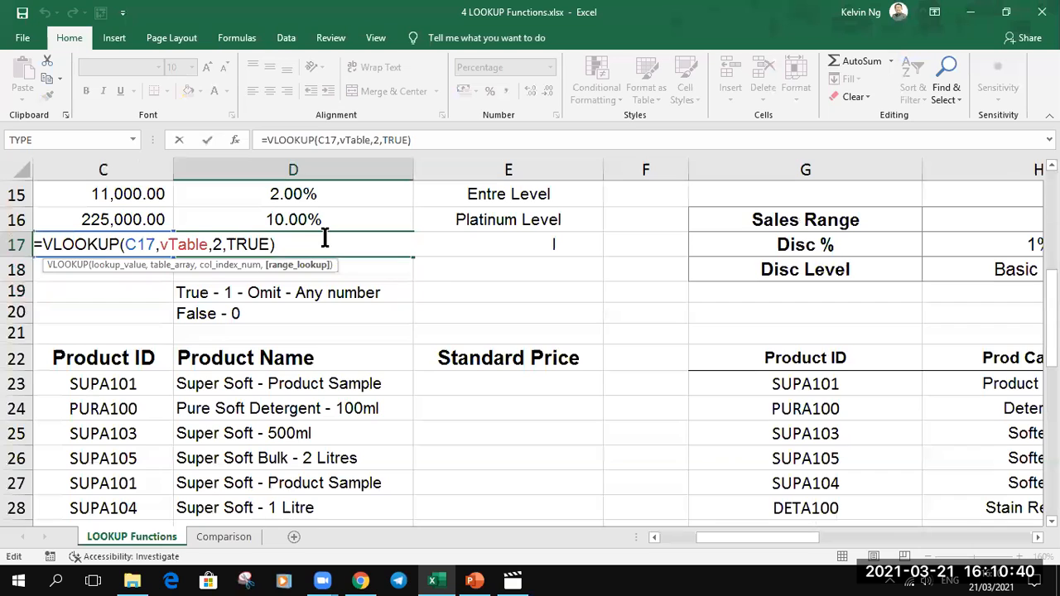
key(BackSpace)
key(BackSpace)
key(BackSpace)
key(BackSpace)
text(1)
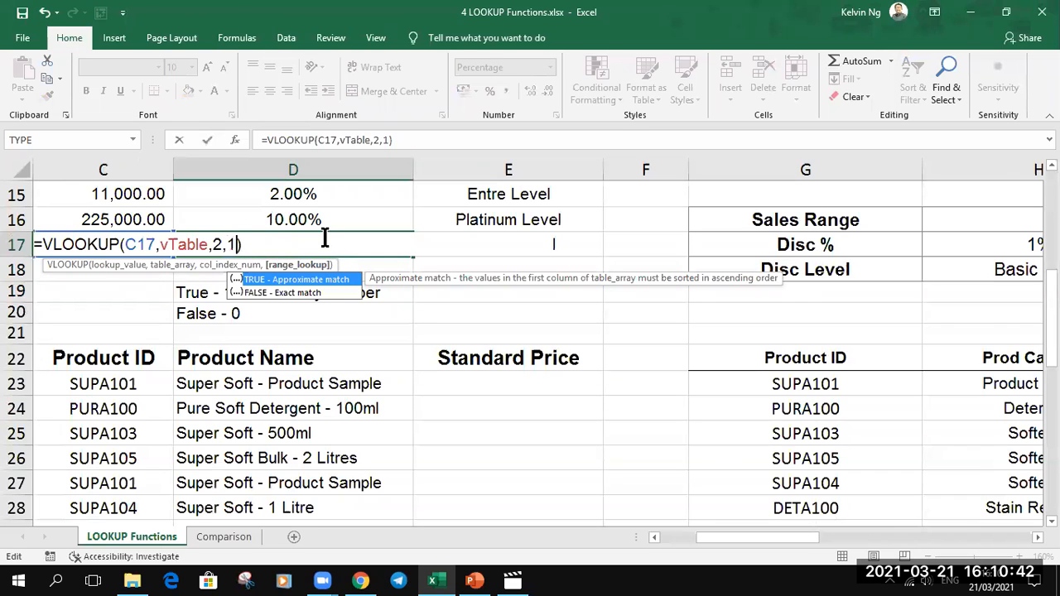
key(Return)
click(331, 250)
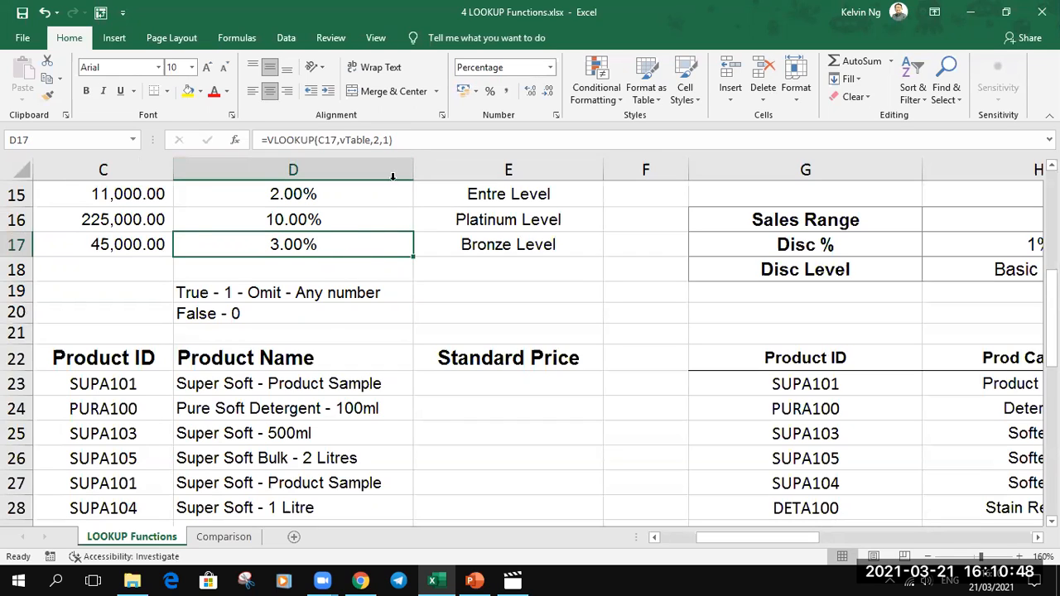
- Remove the range lookup argument from the D16 discount formula, leaving =VLOOKUP(C16,vTable,2)
click(356, 218)
double_click(367, 219)
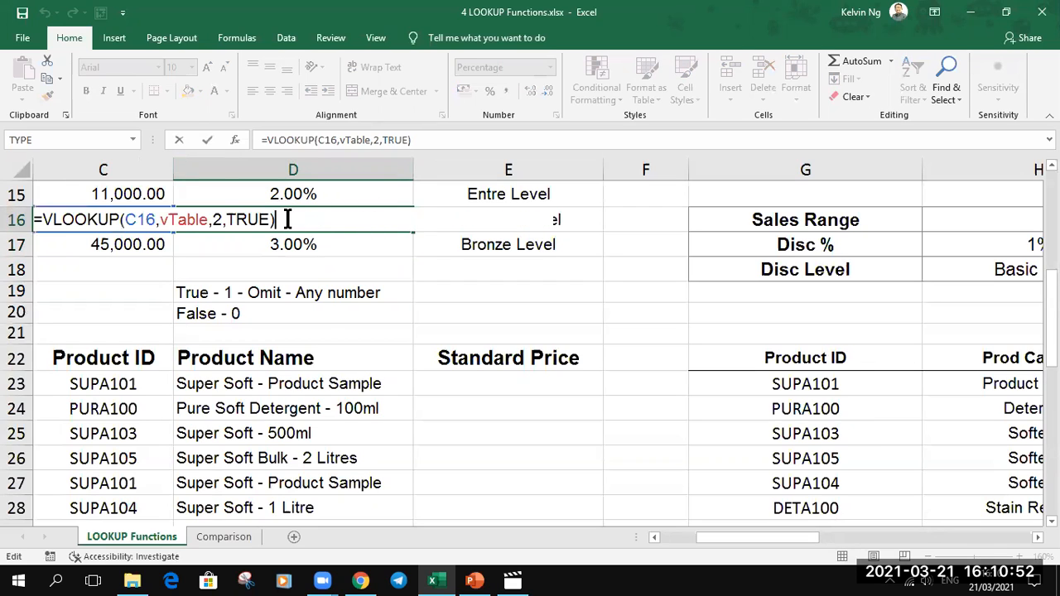
click(266, 220)
key(BackSpace)
key(BackSpace)
key(BackSpace)
key(BackSpace)
key(BackSpace)
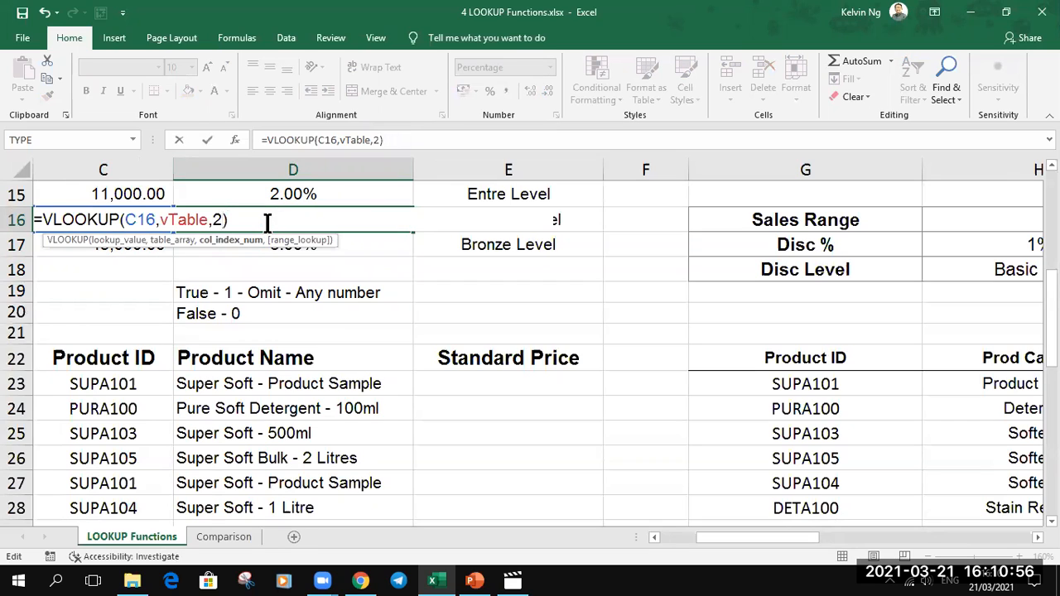
key(Return)
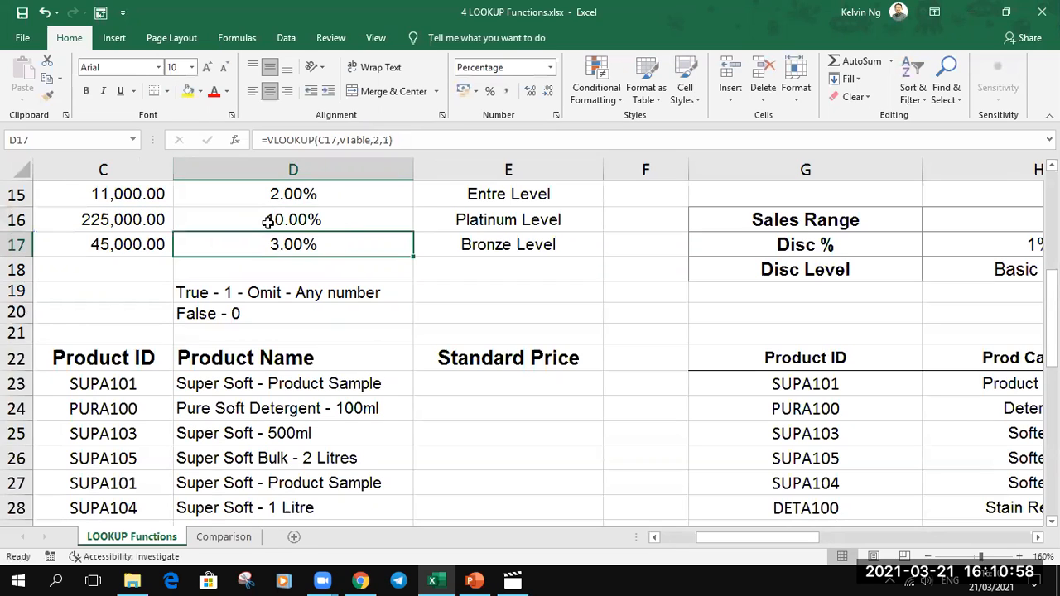
click(323, 219)
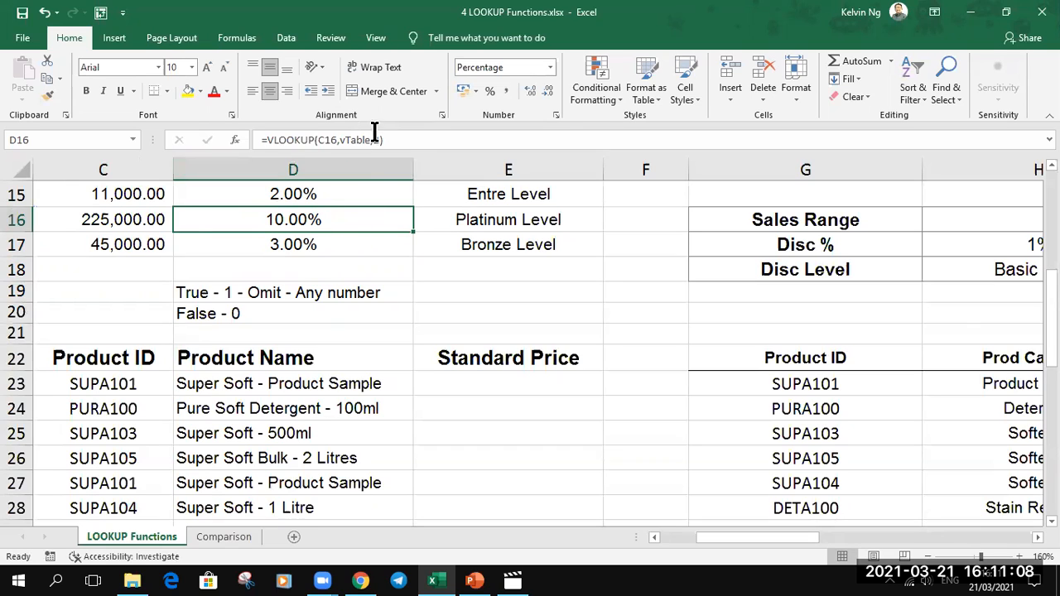
- Replace TRUE with 888888 as the range lookup argument of the D15 discount formula
double_click(350, 197)
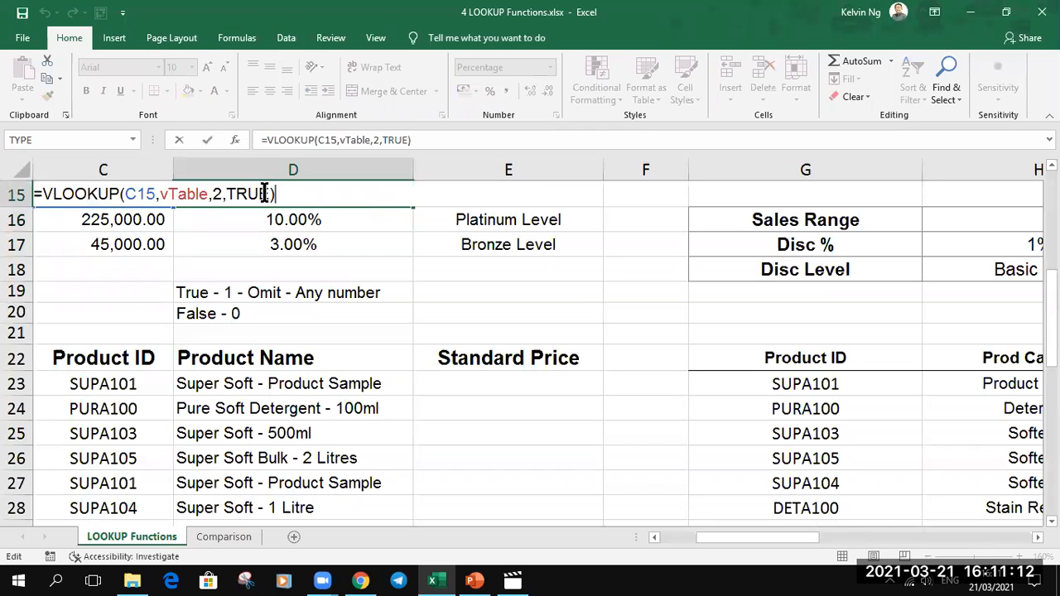
key(Left)
key(BackSpace)
key(BackSpace)
key(BackSpace)
key(BackSpace)
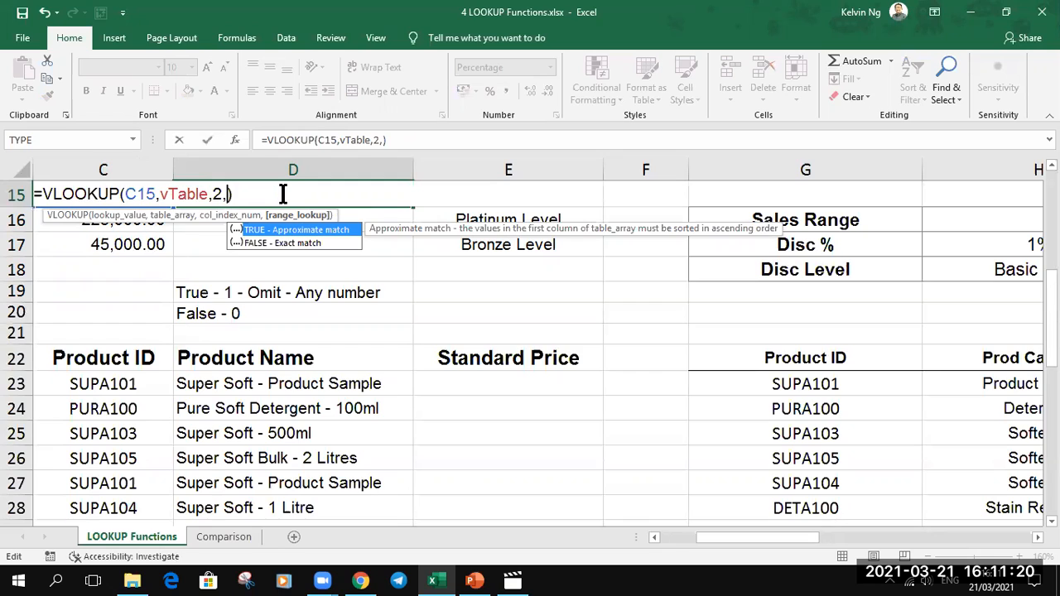
text(888888)
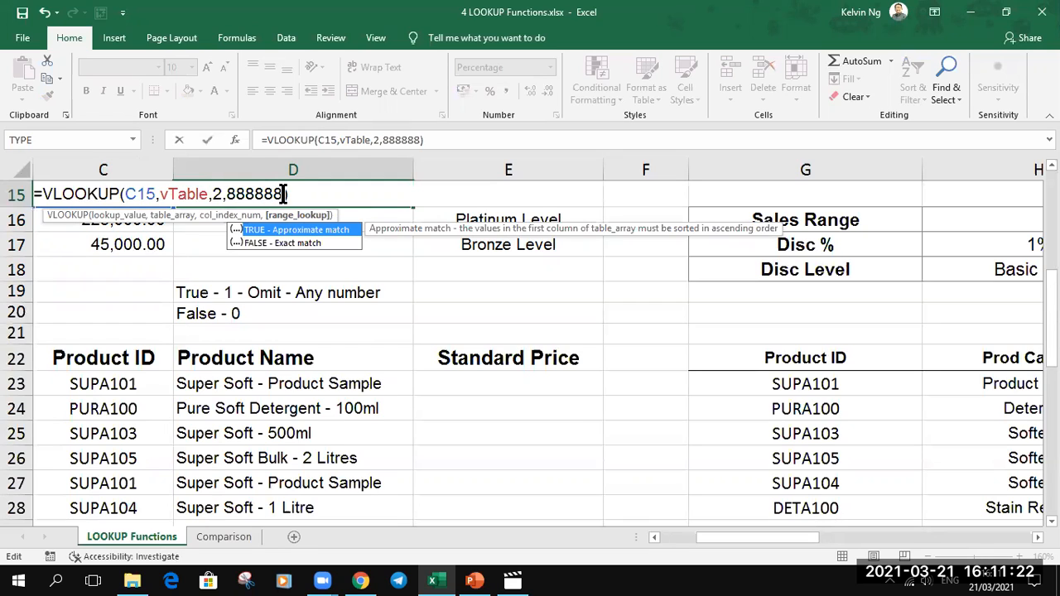
key(ctrl+Return)
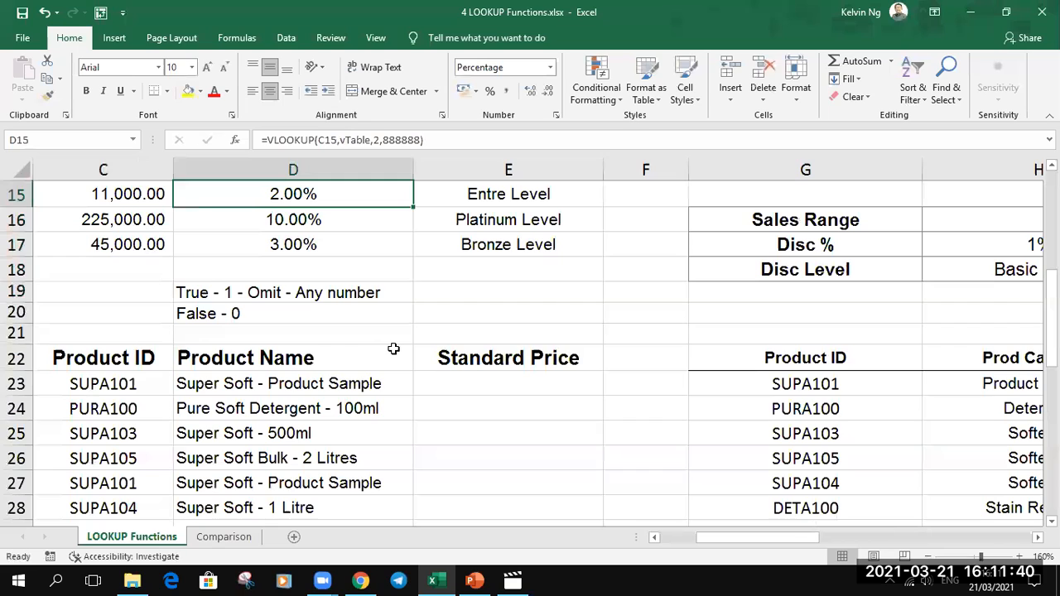
- Label the matching notes by entering "Range Lookup" in C19
click(166, 292)
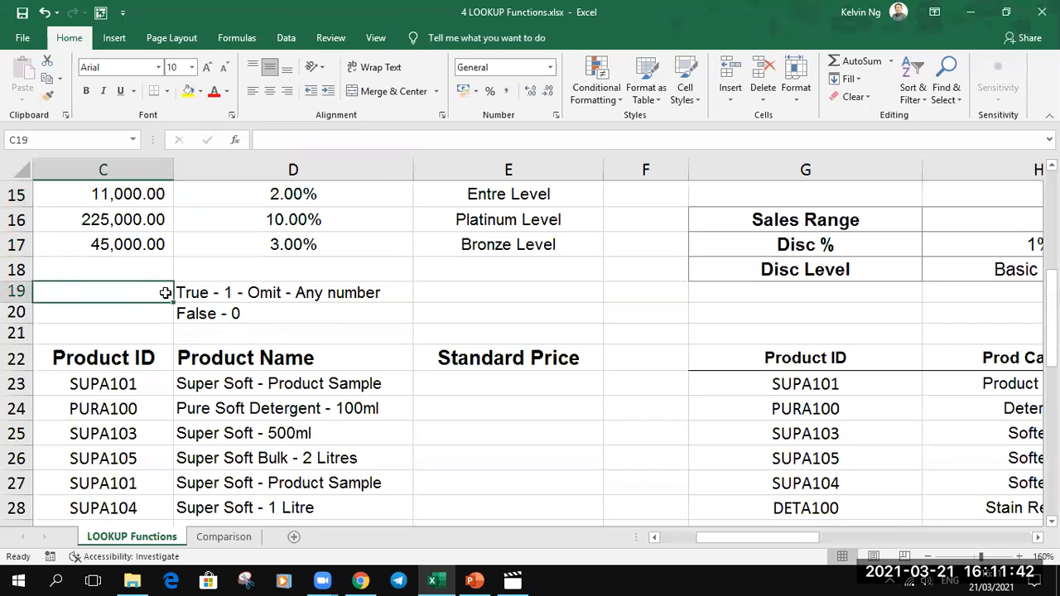
text(Range Lookup)
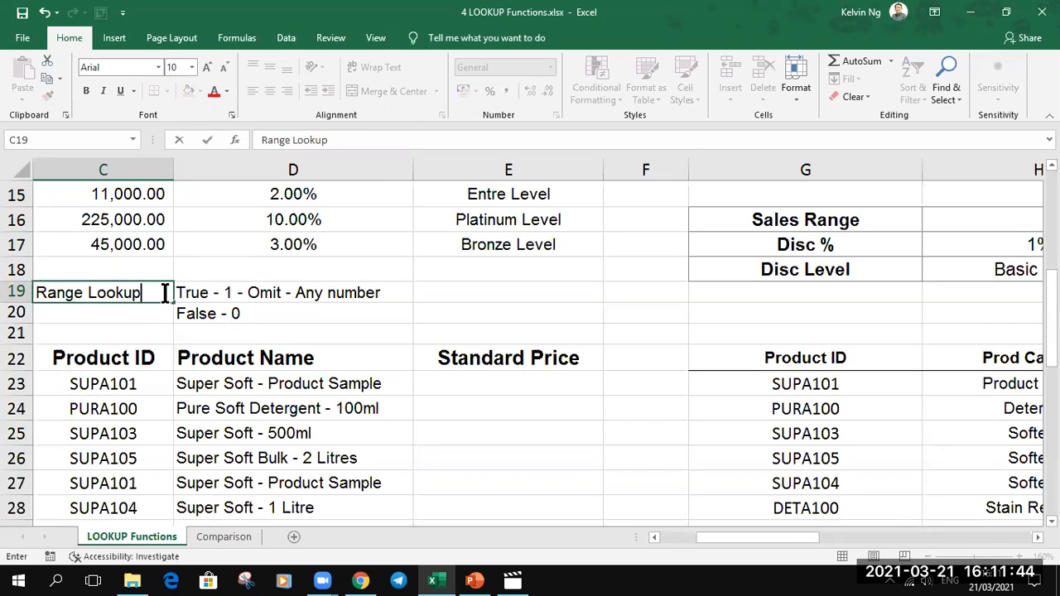
key(Return)
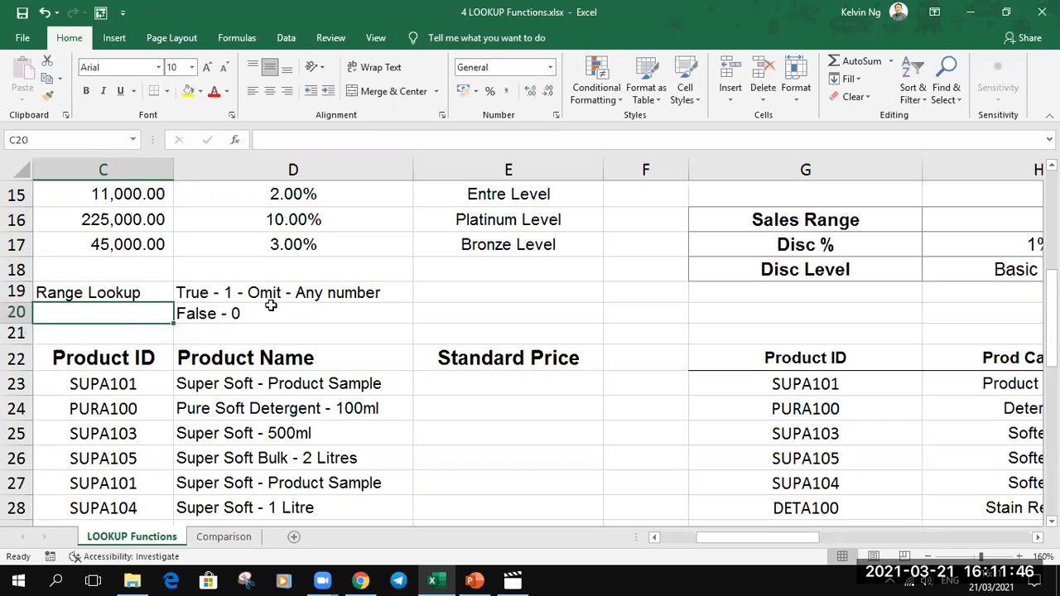
- Enter =VLOOKUP(C23,pTable,2,0) in E23, the first cell under Standard Price
scroll(429, 354, down, 2)
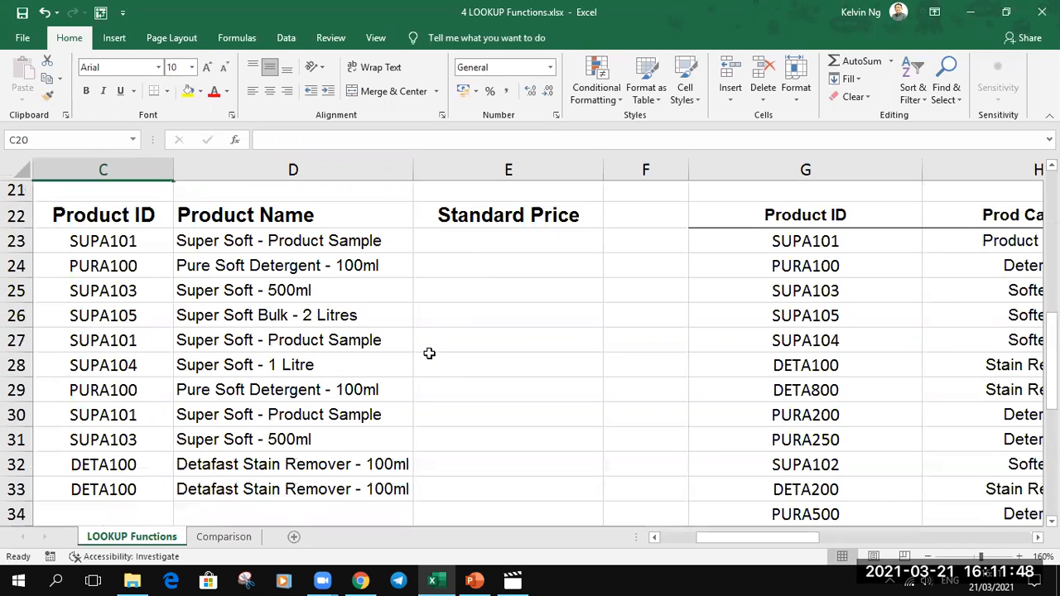
click(475, 238)
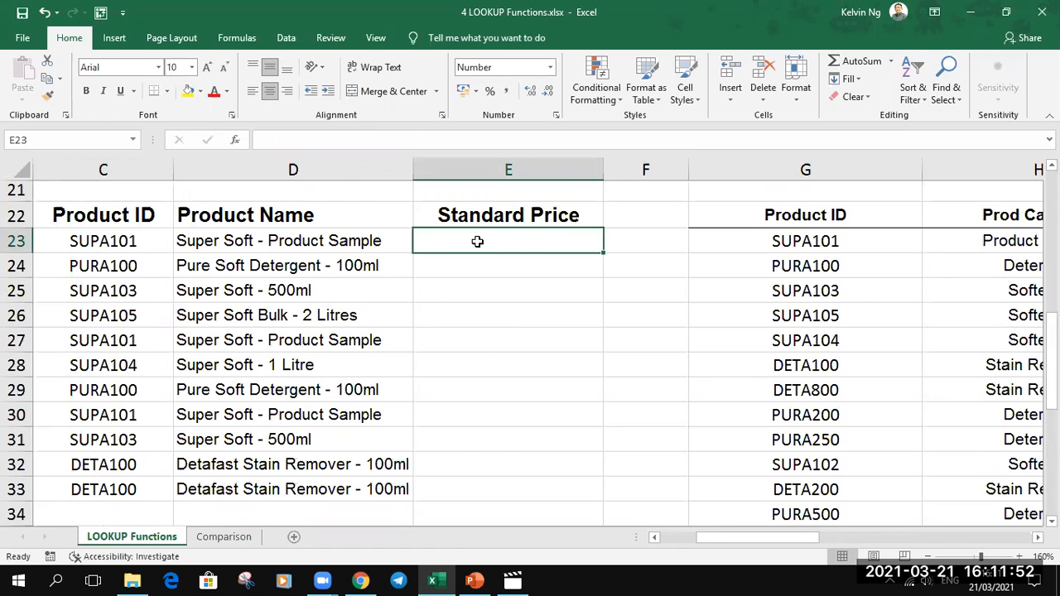
scroll(476, 239, down, 5)
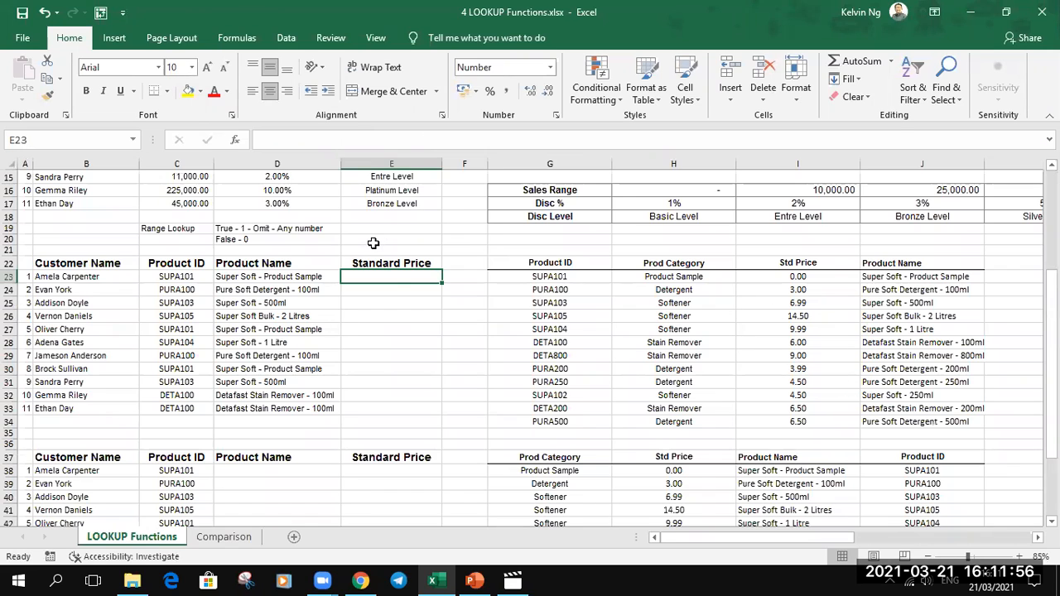
text(=vlo)
key(Tab)
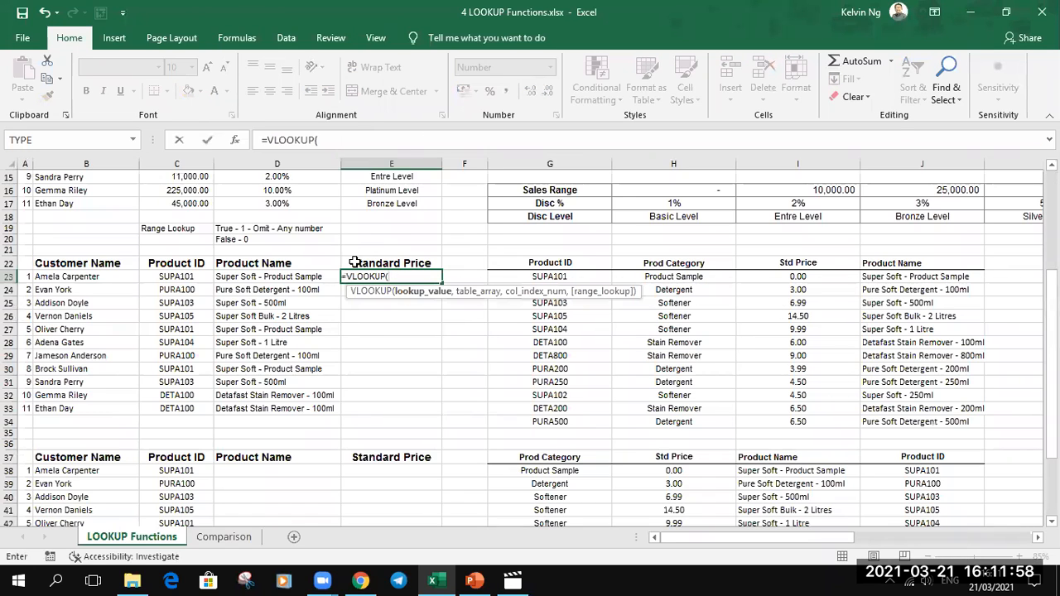
click(174, 280)
text(,pt)
key(Tab)
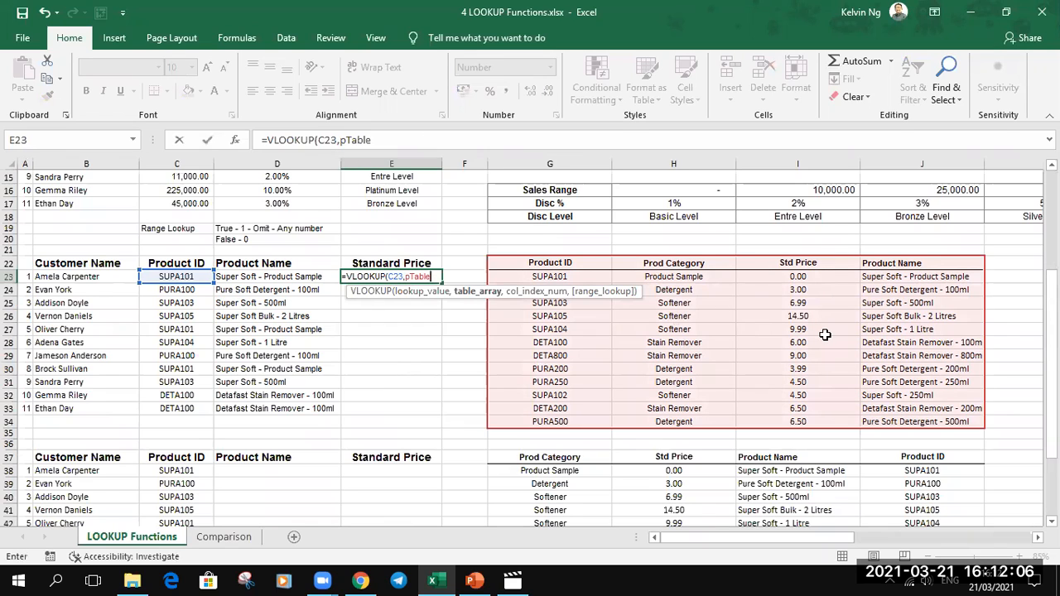
text(,2)
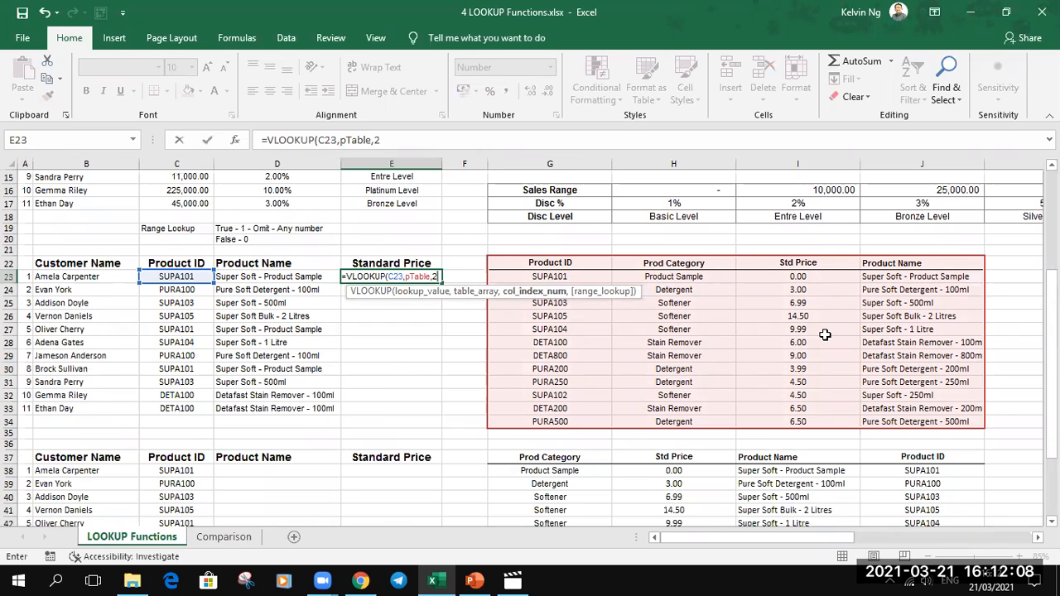
text(,0))
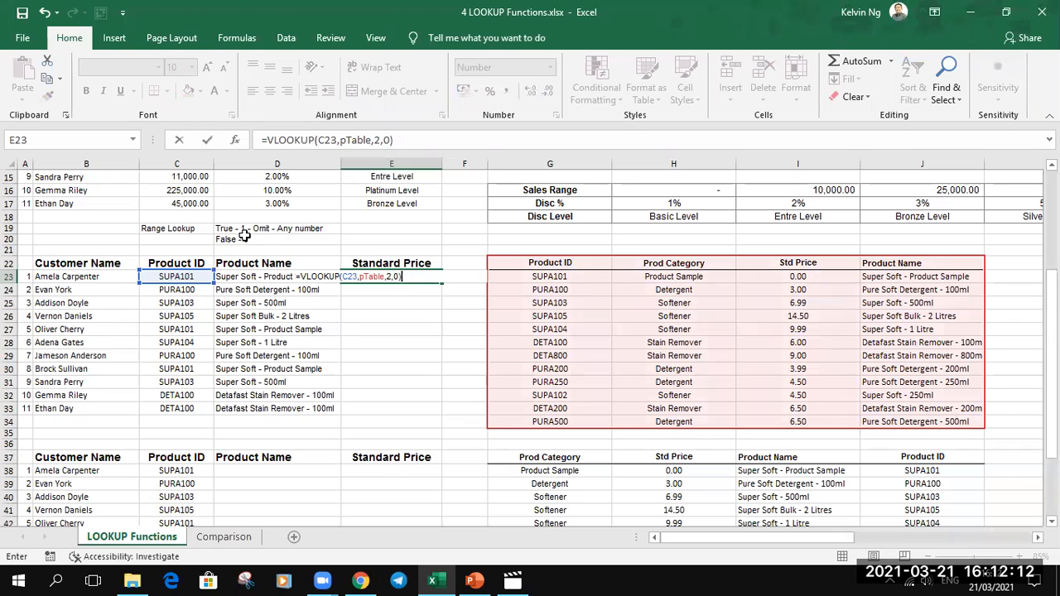
key(Return)
- Change the column index in the E23 formula to 3 and fill it down the Standard Price column to E33
click(432, 276)
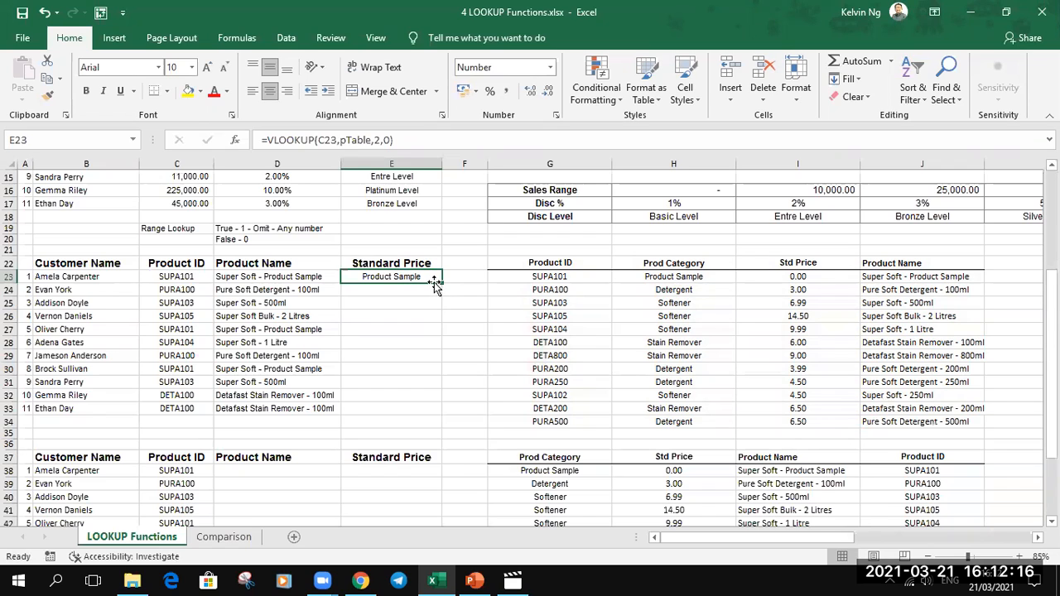
double_click(434, 278)
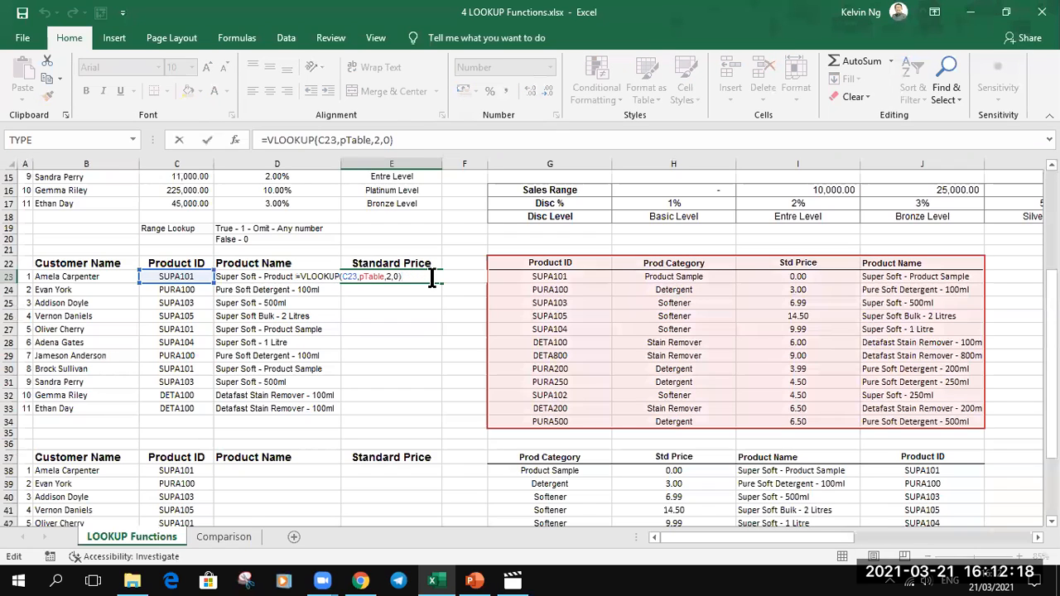
click(390, 277)
key(BackSpace)
text(3)
key(Return)
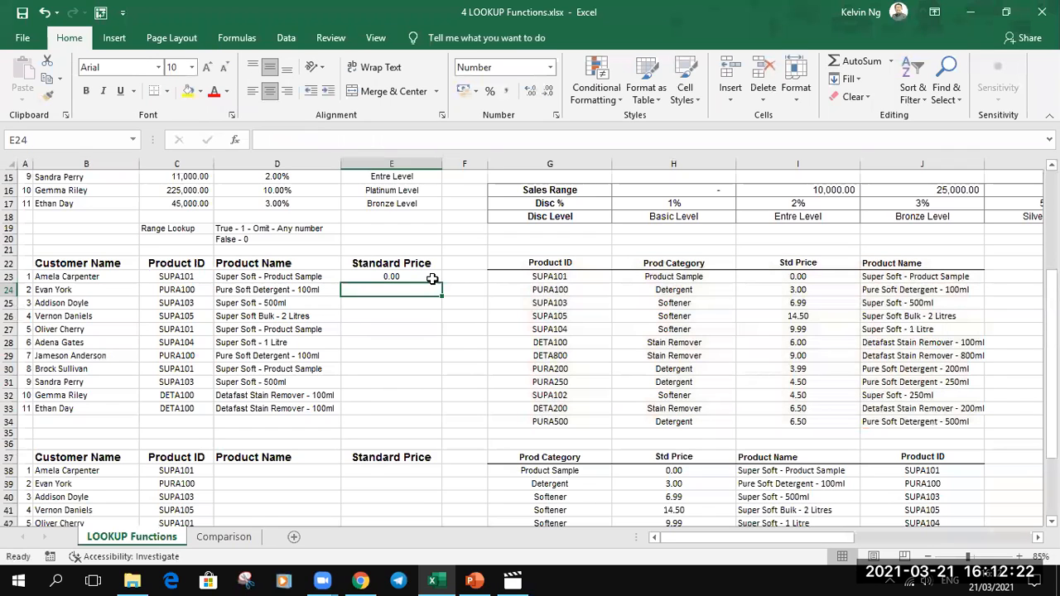
click(432, 279)
double_click(442, 283)
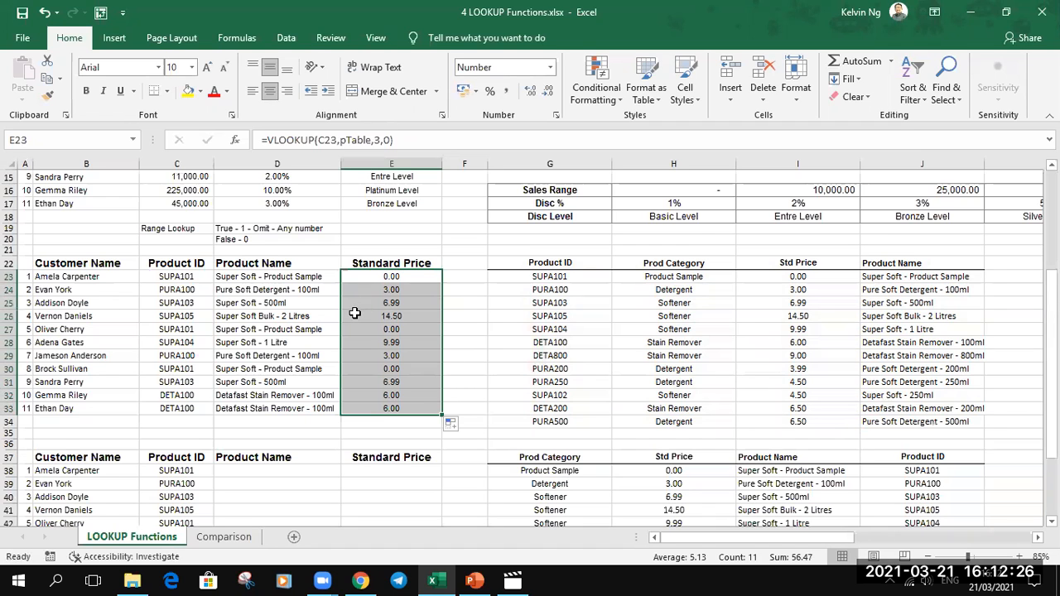
- Examine the column order of the lower product table, selecting its Product ID and Product Name columns in rows 37 to 49
scroll(354, 313, down, 1)
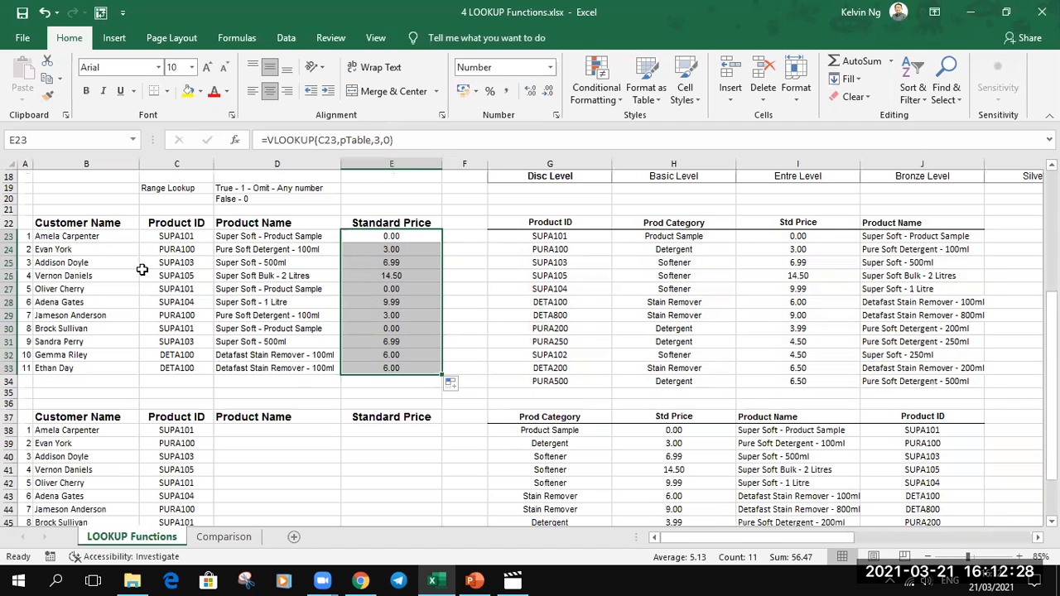
click(68, 225)
scroll(64, 225, down, 2)
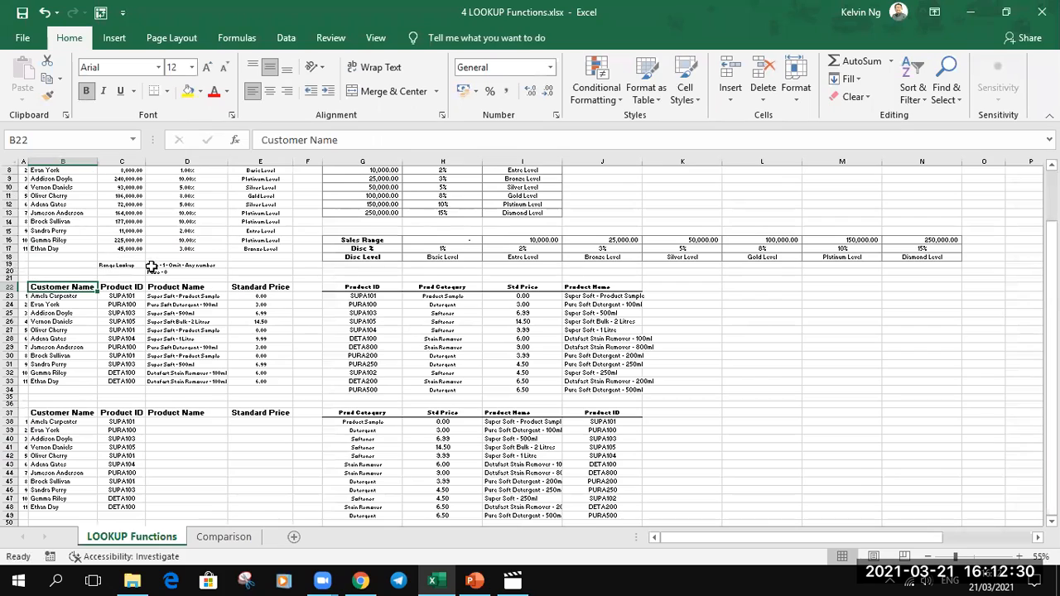
scroll(38, 322, up, 3)
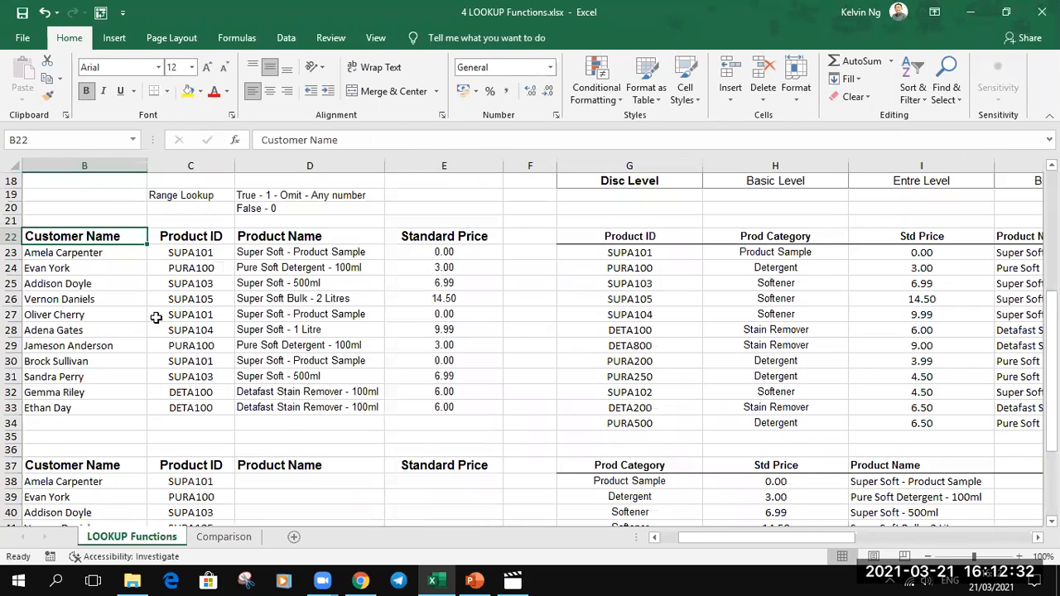
scroll(156, 317, down, 3)
scroll(154, 310, down, 2)
scroll(154, 311, up, 2)
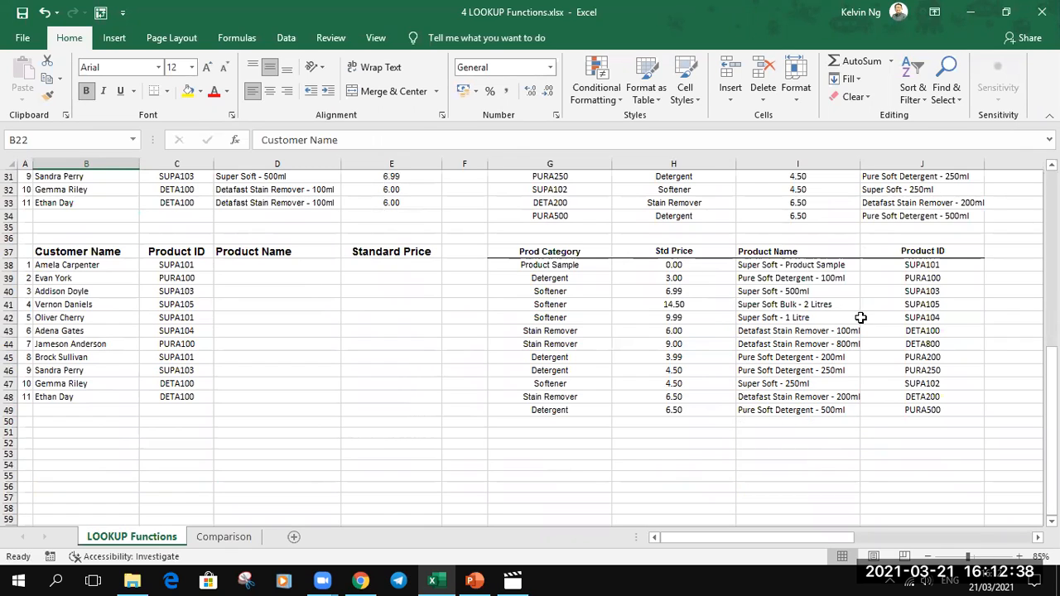
drag(925, 257, 911, 420)
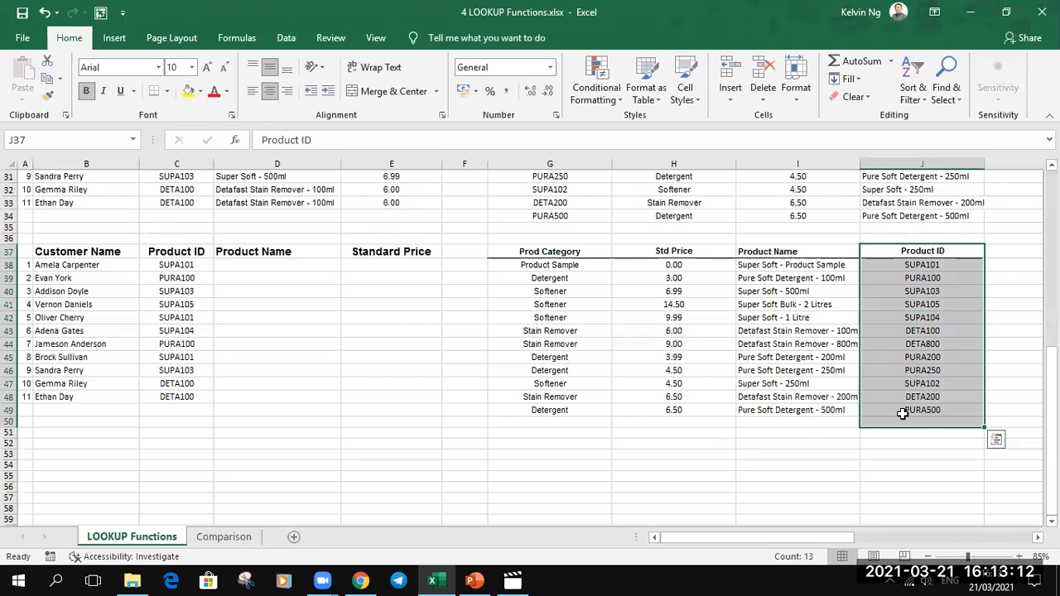
drag(799, 252, 783, 405)
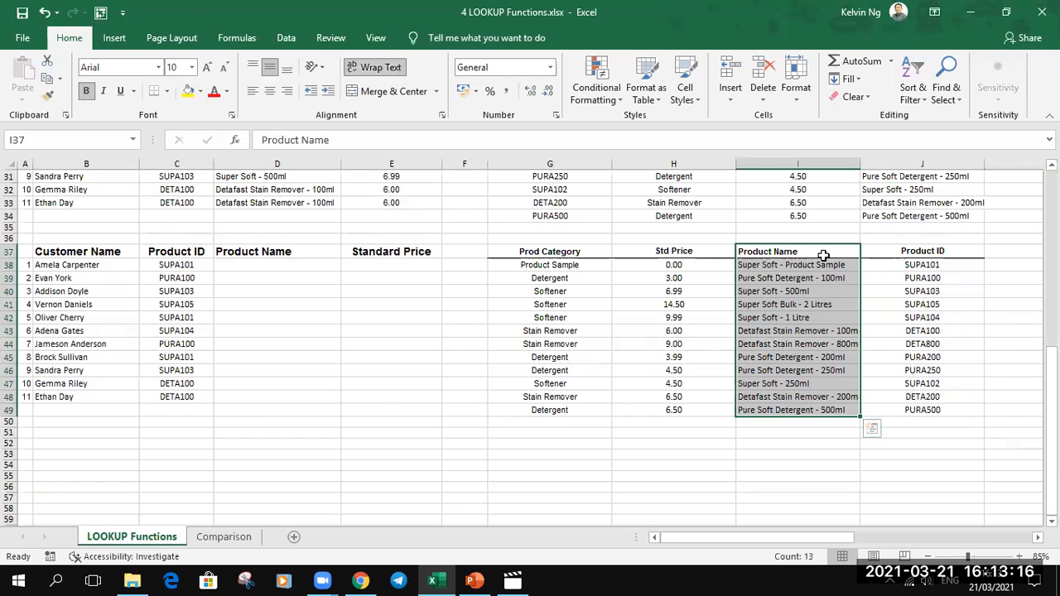
drag(908, 264, 874, 406)
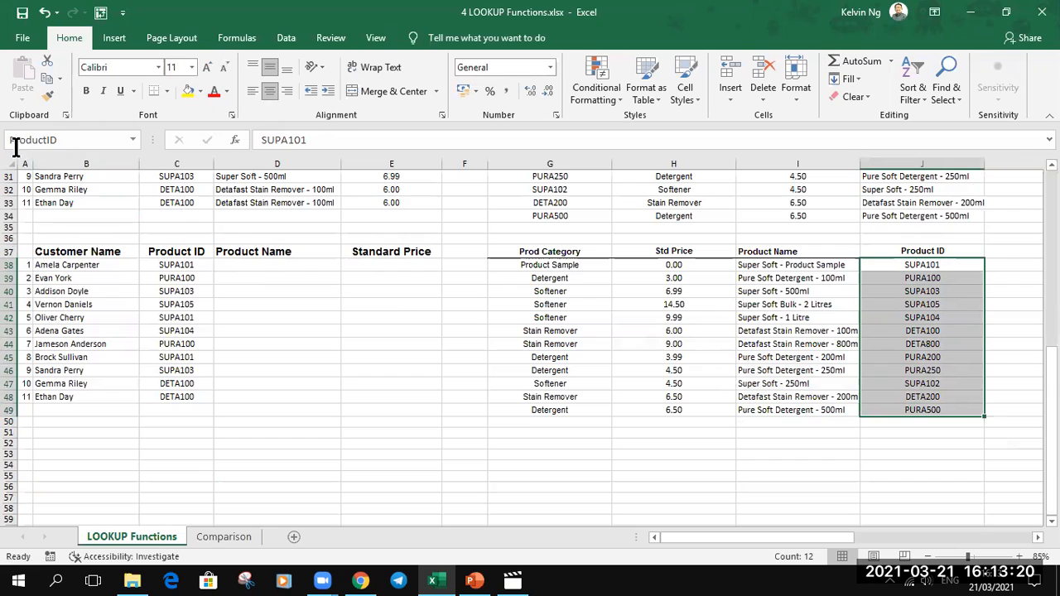
- Name the lower product table's Product Name cells I38:I49 ProductName and its Std Price cells H38:H49 StdPrice
drag(769, 267, 765, 409)
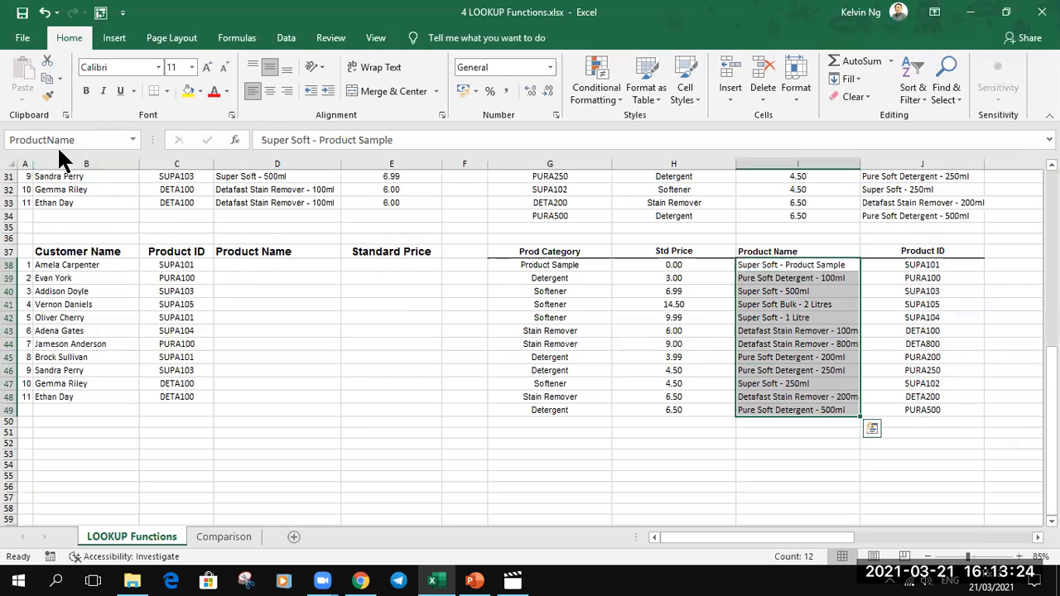
drag(667, 265, 656, 413)
click(34, 140)
text(StdPrice)
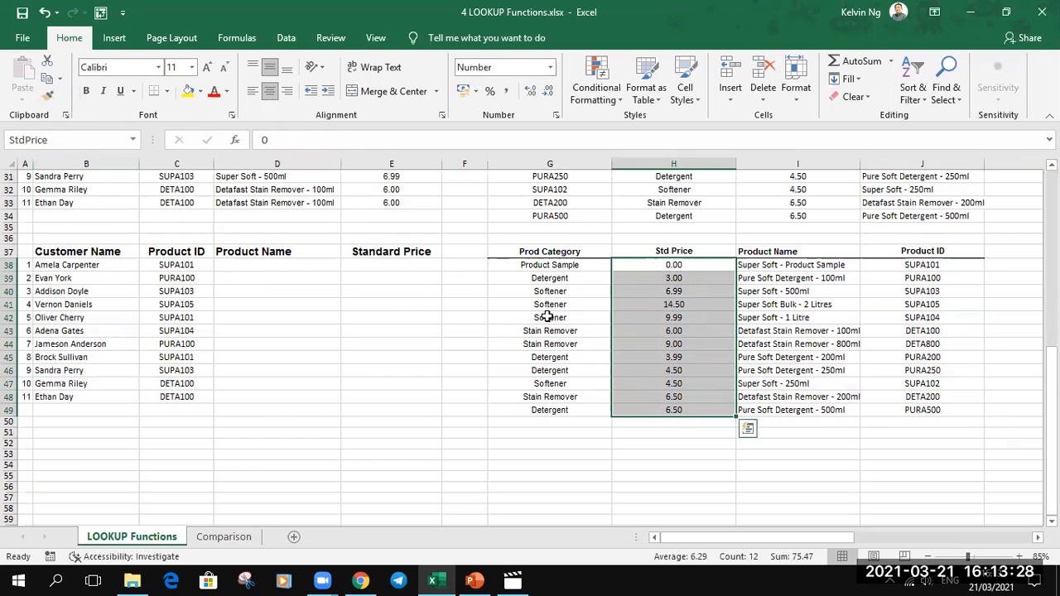
- Name the lower product table's Prod Category cells G38:G49 Category
drag(550, 265, 551, 410)
click(25, 139)
text(Category)
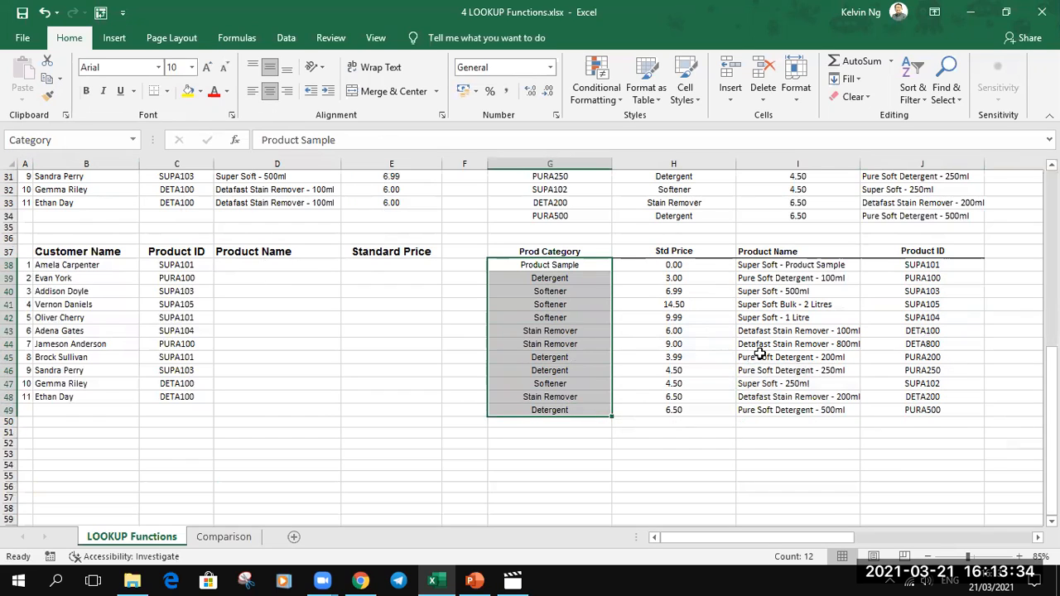
- Start a VLOOKUP formula in D38, the first Product Name cell of the third table, with C38 as the lookup value
click(271, 269)
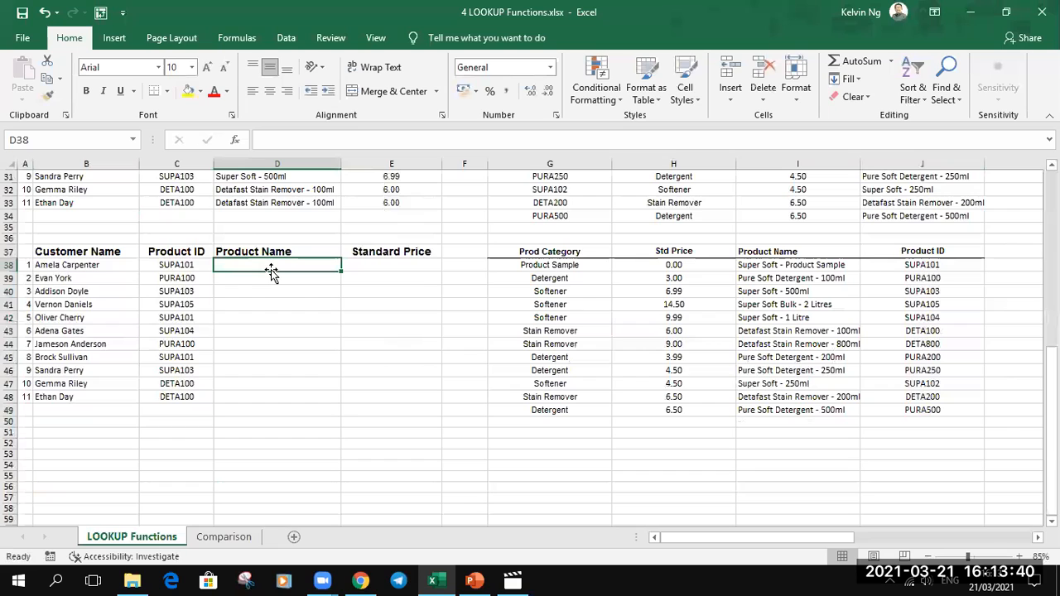
text(=vlo)
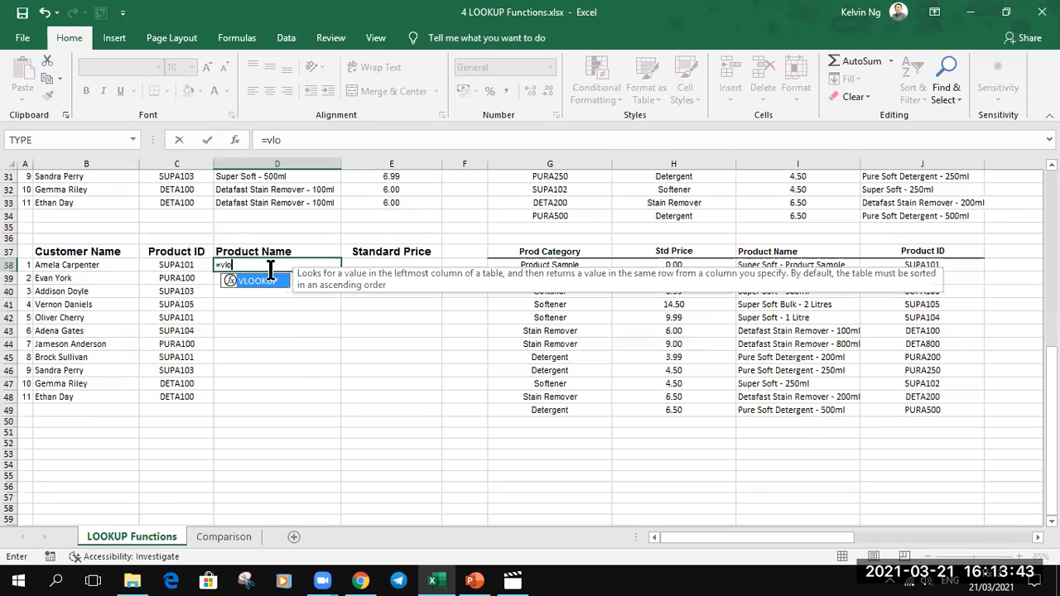
key(Tab)
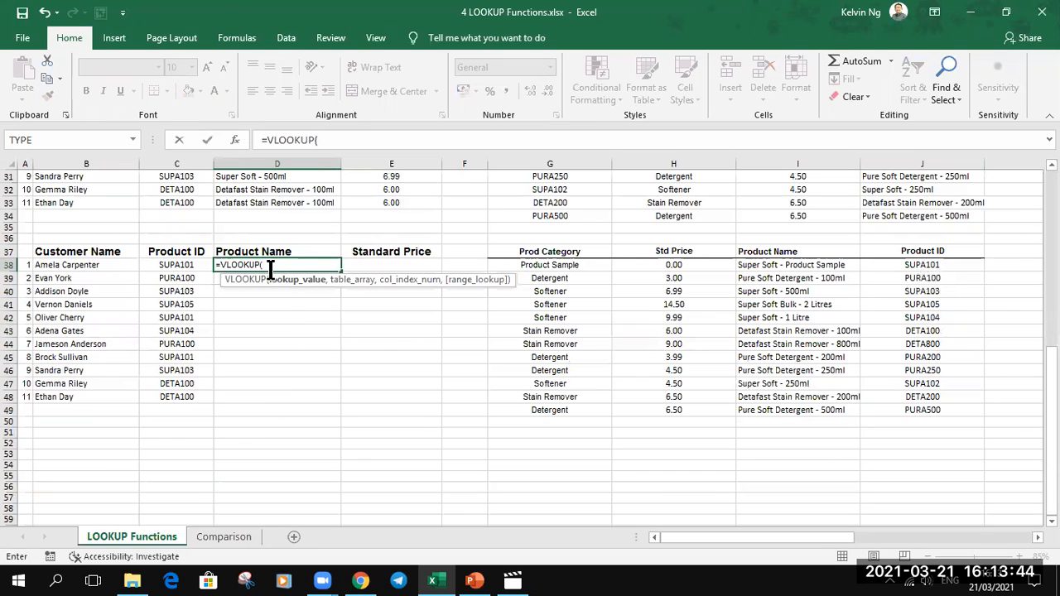
click(179, 265)
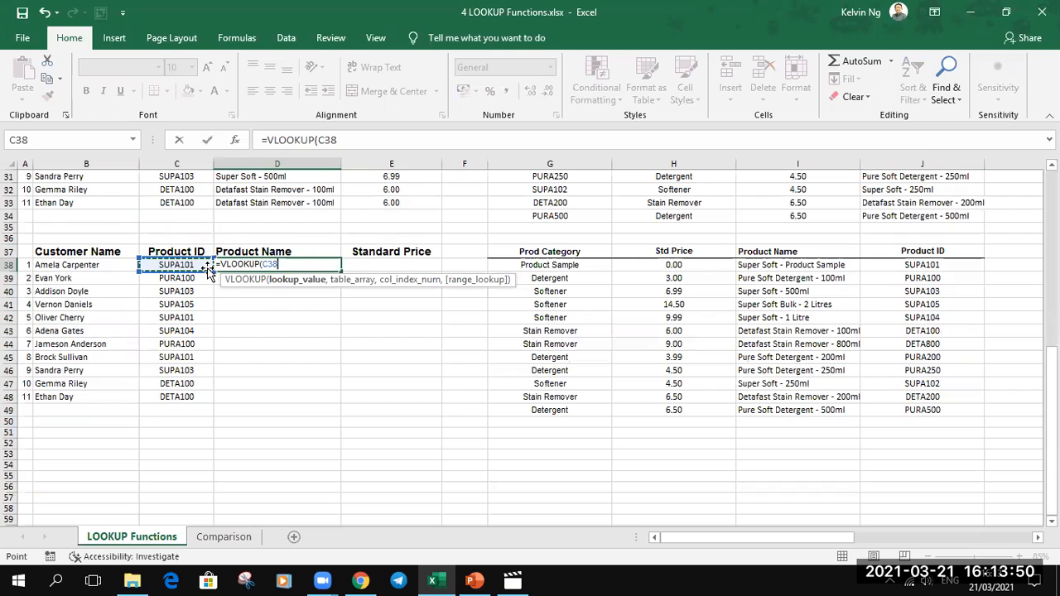
text(,)
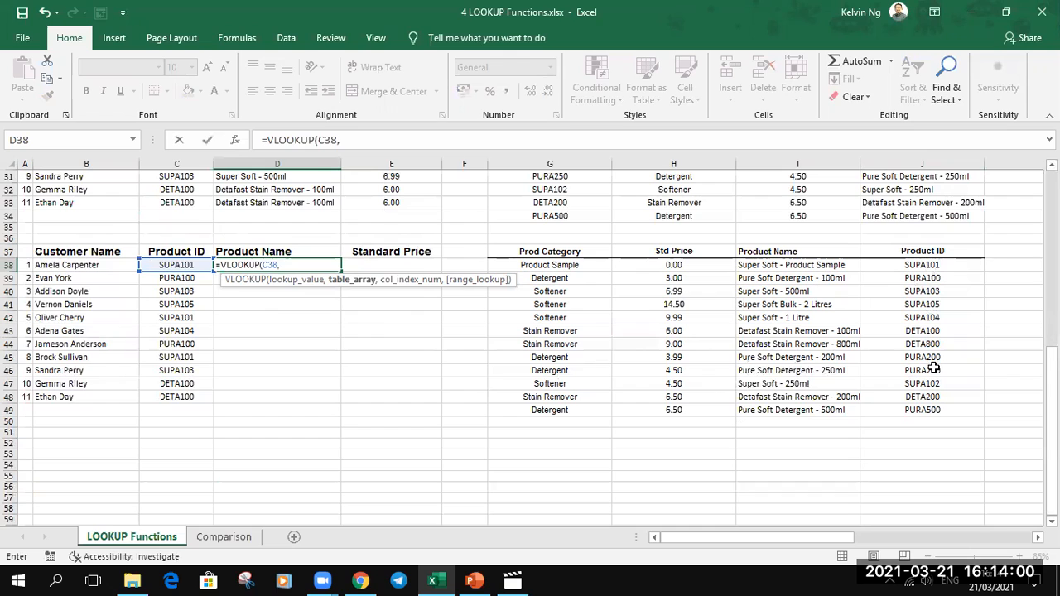
- Add CHOOSE({1,2},ProductID,ProductName) as the table array of the D38 VLOOKUP formula
text(CHOOSE()
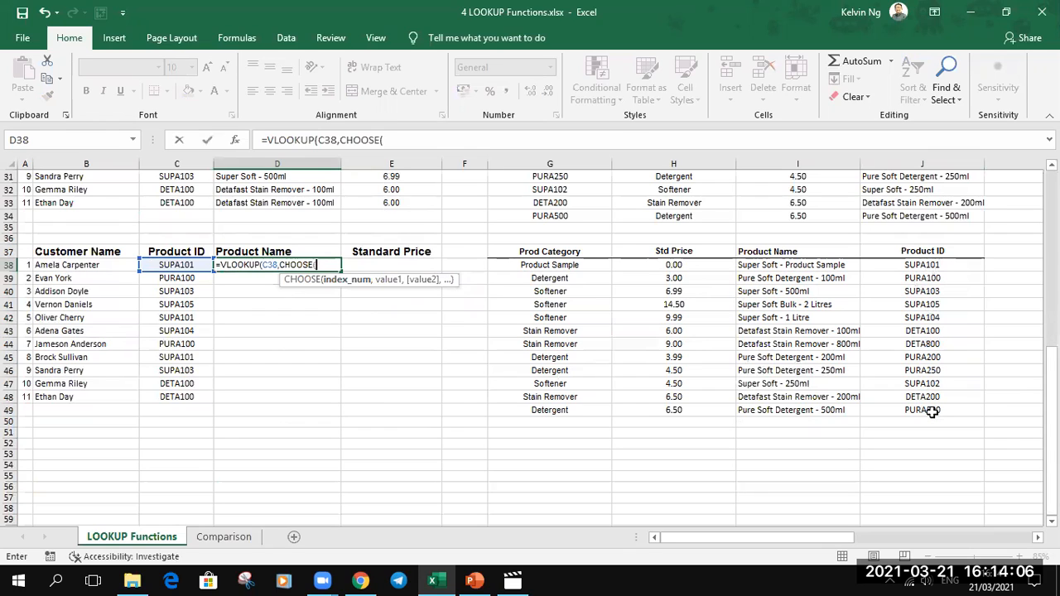
text({1,2})
text(,)
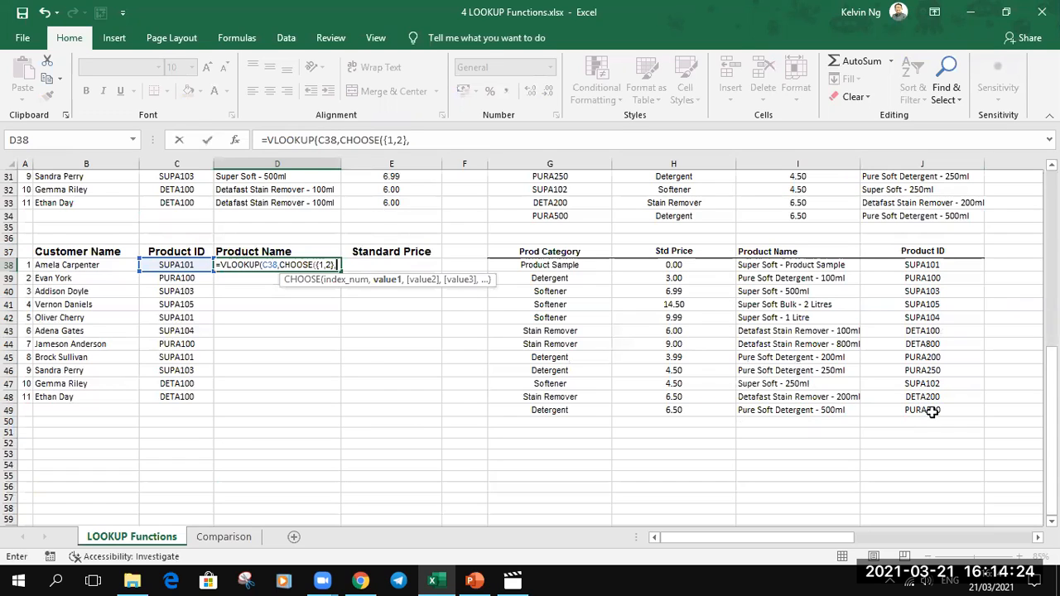
text(produc)
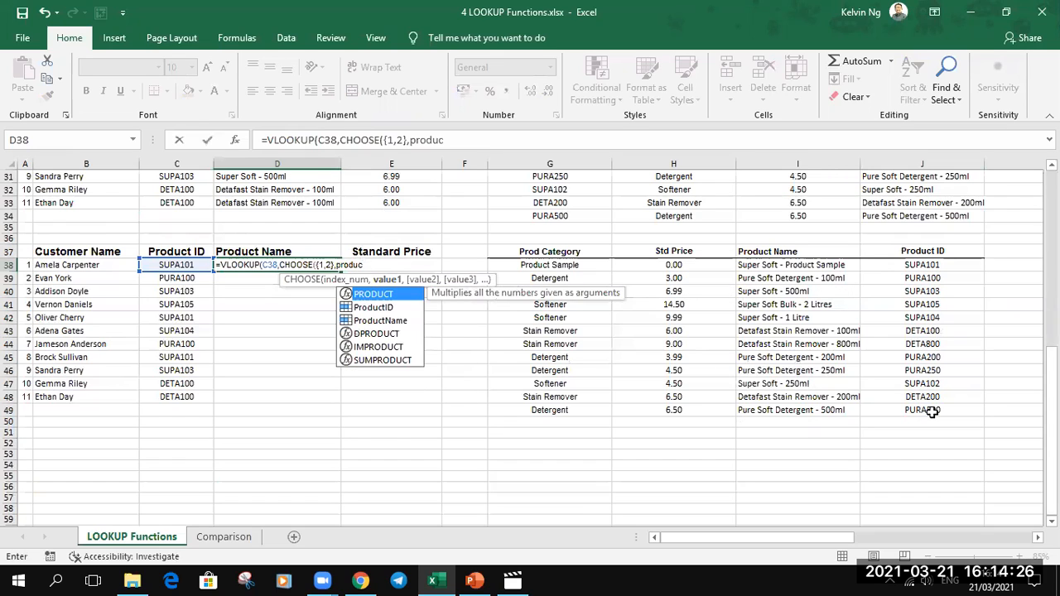
key(Down)
key(Tab)
text(,)
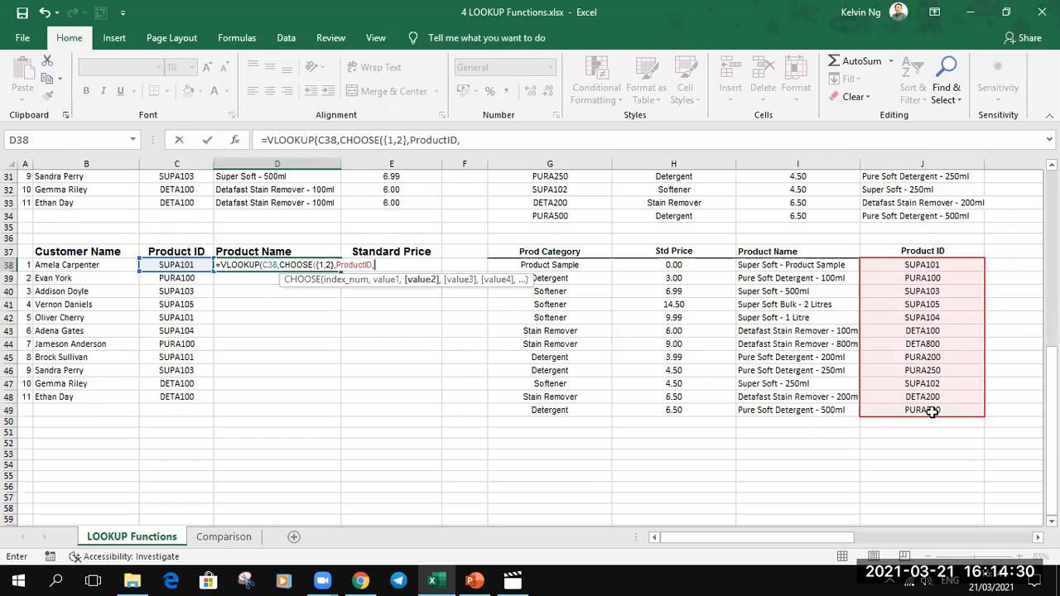
text(prod)
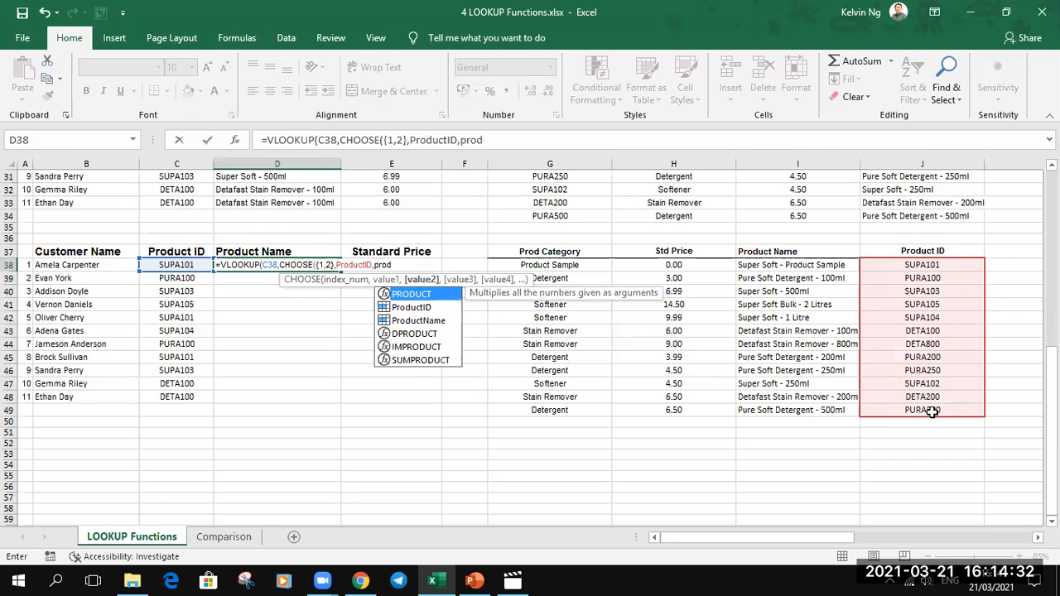
key(Down)
key(Down)
key(Tab)
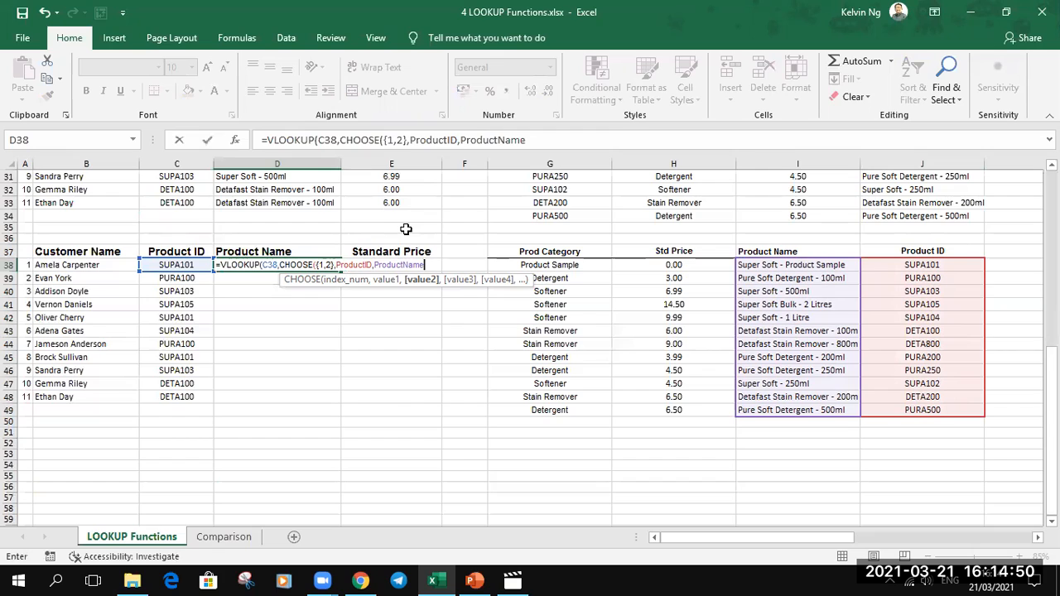
text())
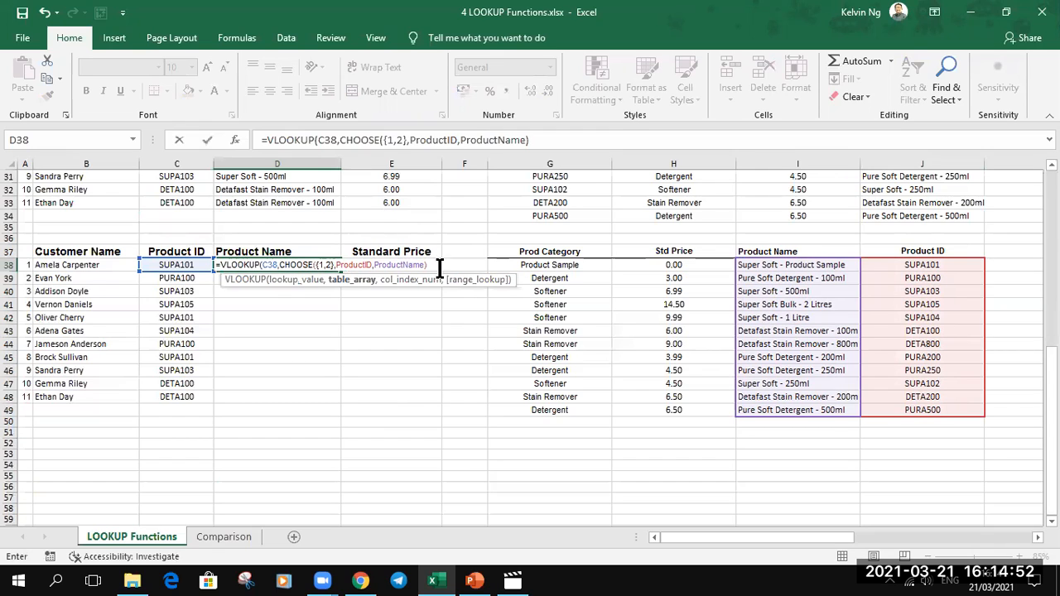
- Complete the D38 formula with column index 2 and range lookup 0, and fill it down to D48
click(352, 281)
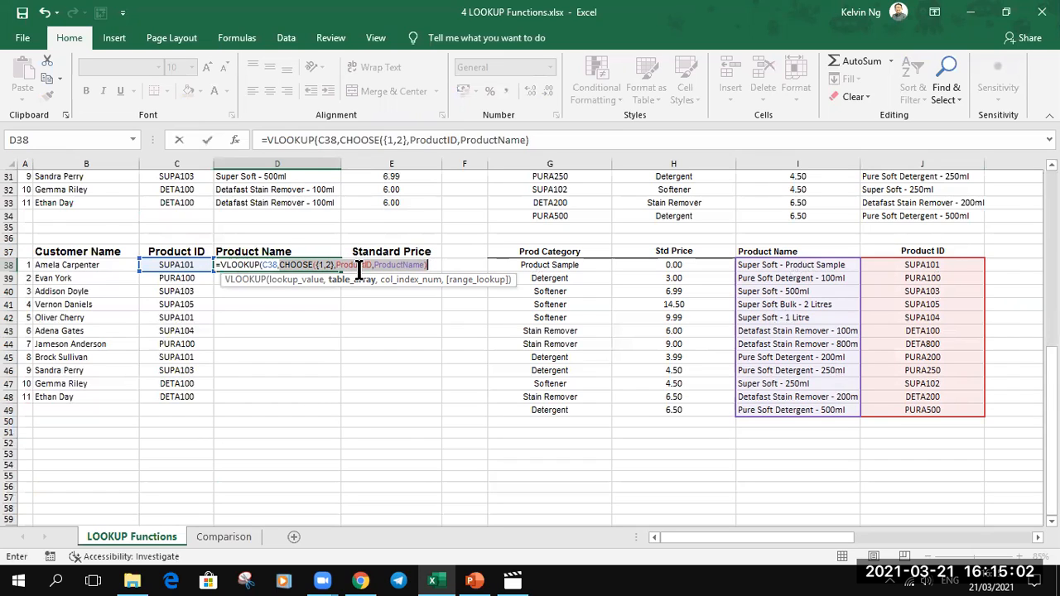
click(428, 265)
text(,2)
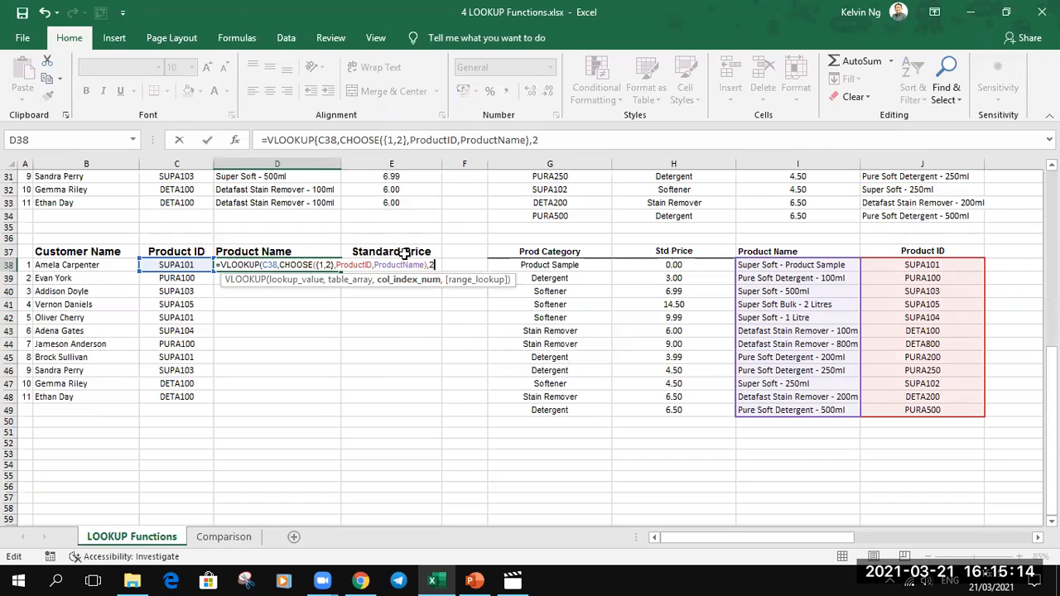
text(,)
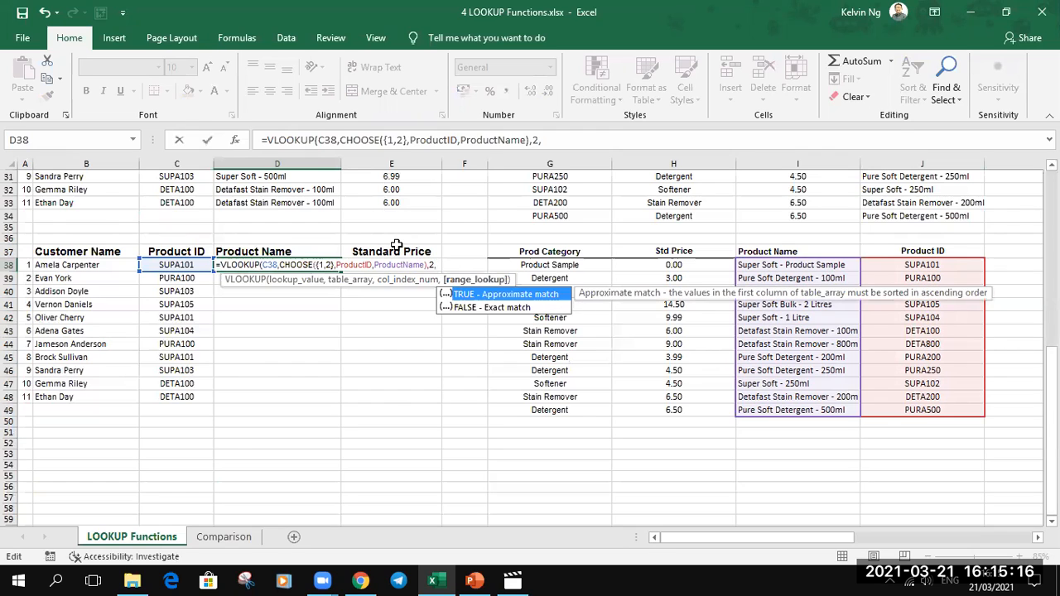
text(0))
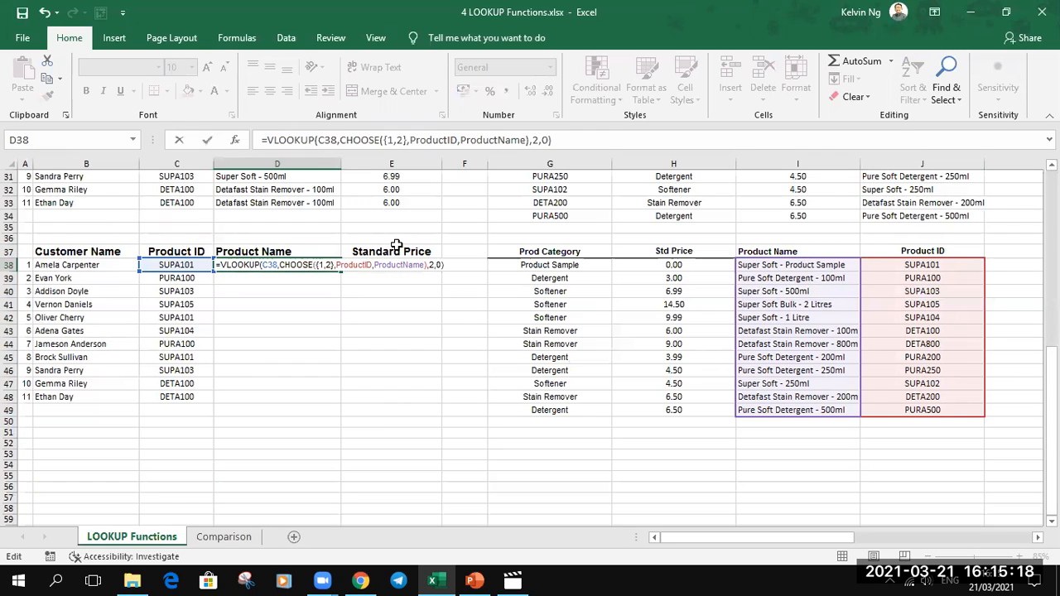
key(Return)
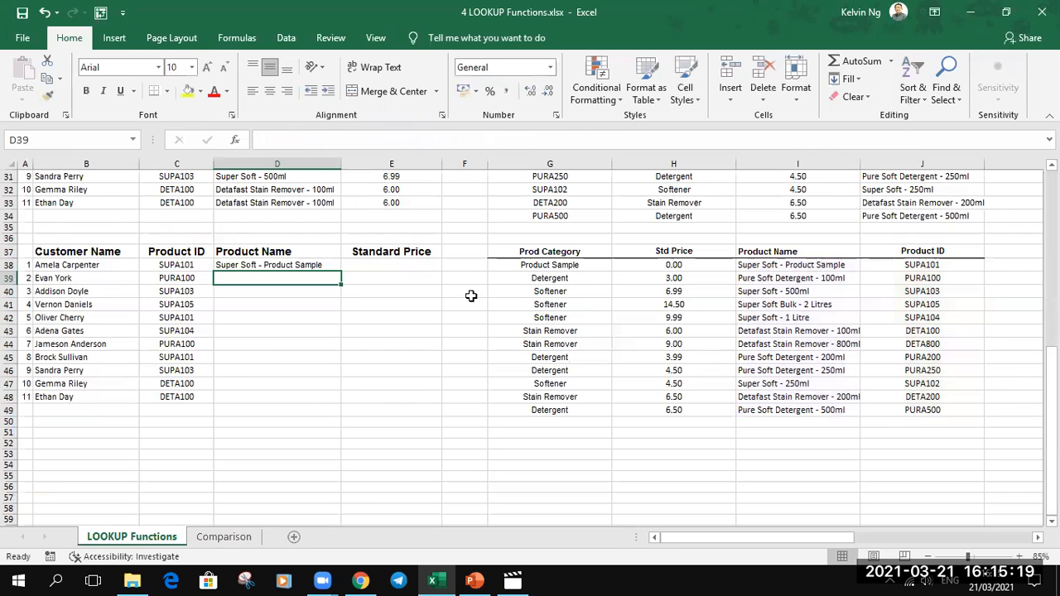
click(336, 263)
drag(340, 271, 333, 399)
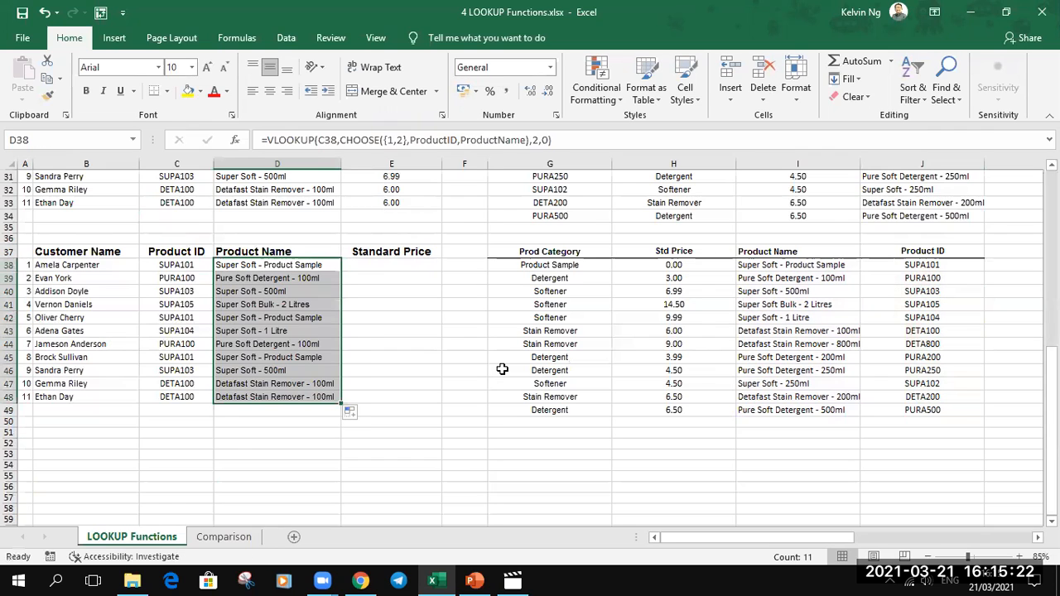
- Copy the formula text from D38 into E38, the first Standard Price cell of the third table
double_click(307, 267)
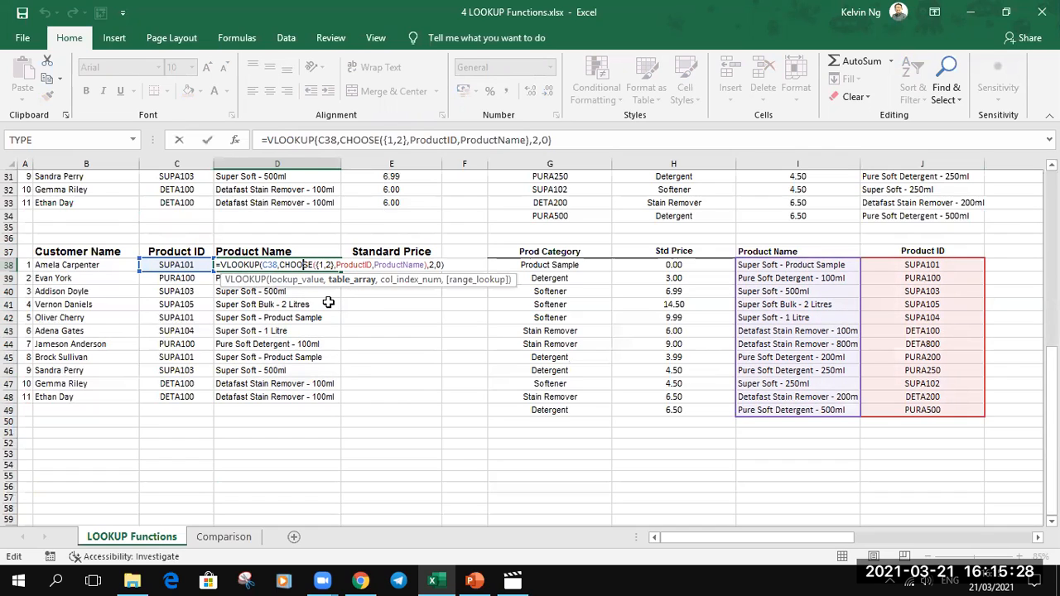
key(Escape)
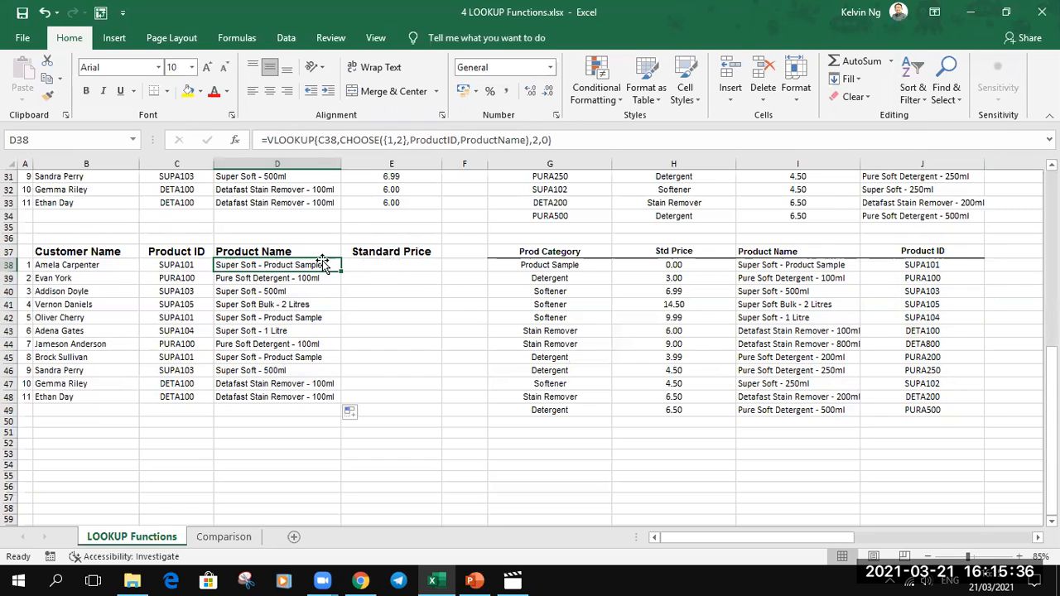
drag(554, 144, 188, 146)
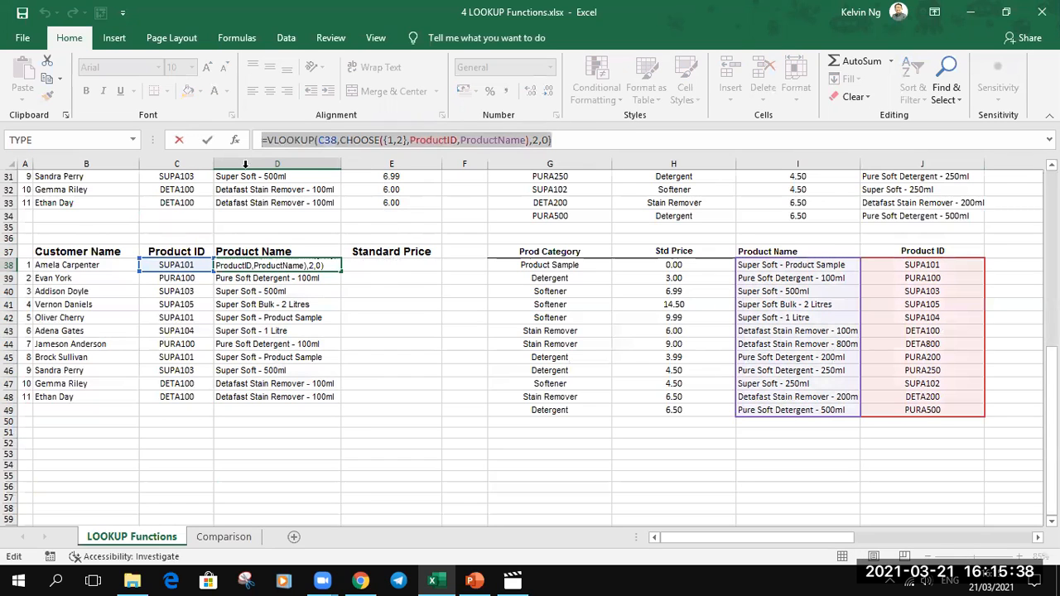
key(ctrl+c)
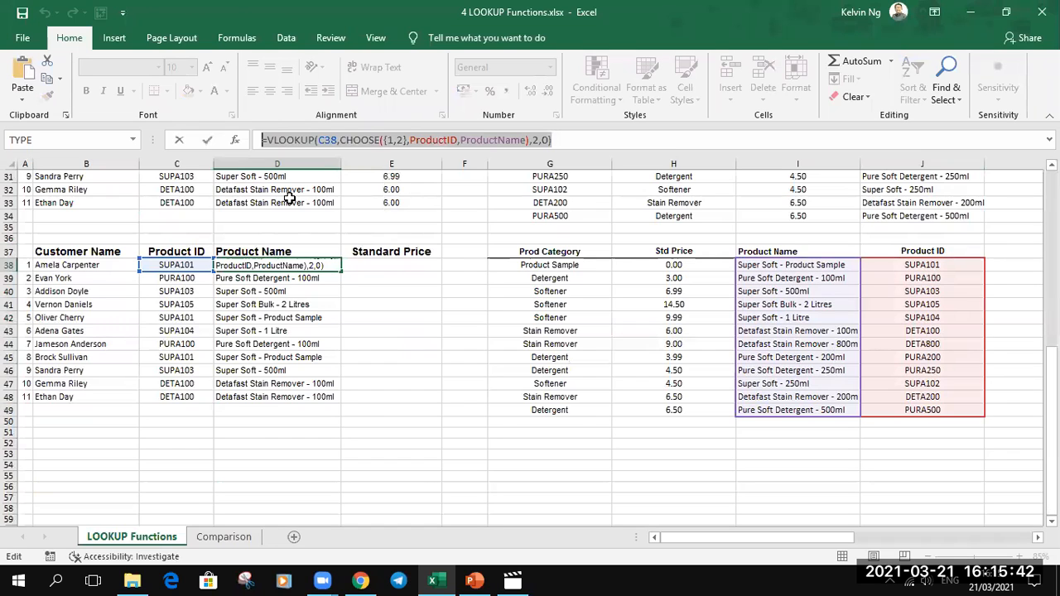
key(Return)
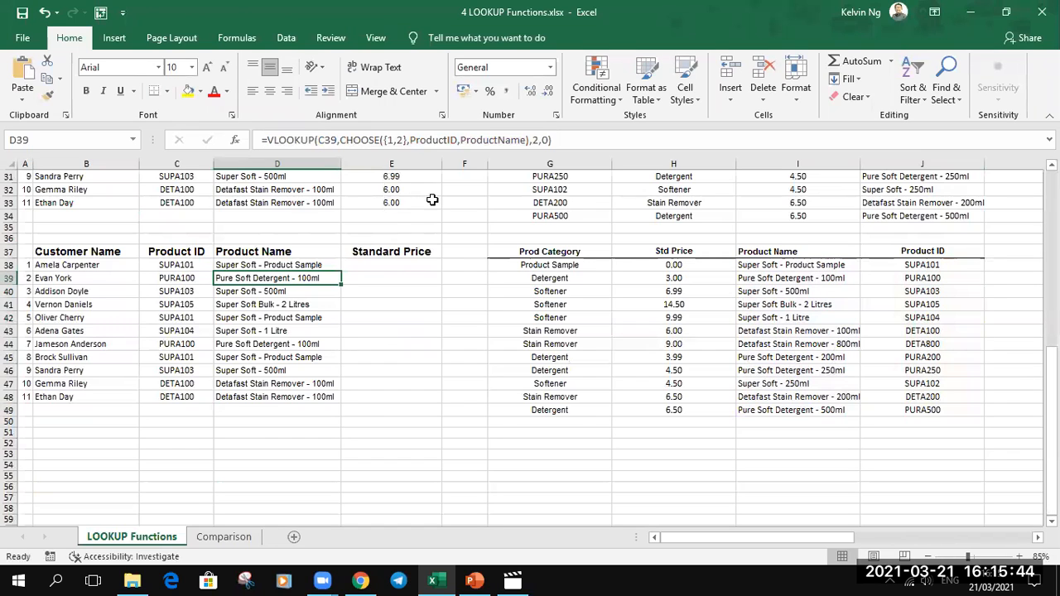
click(378, 265)
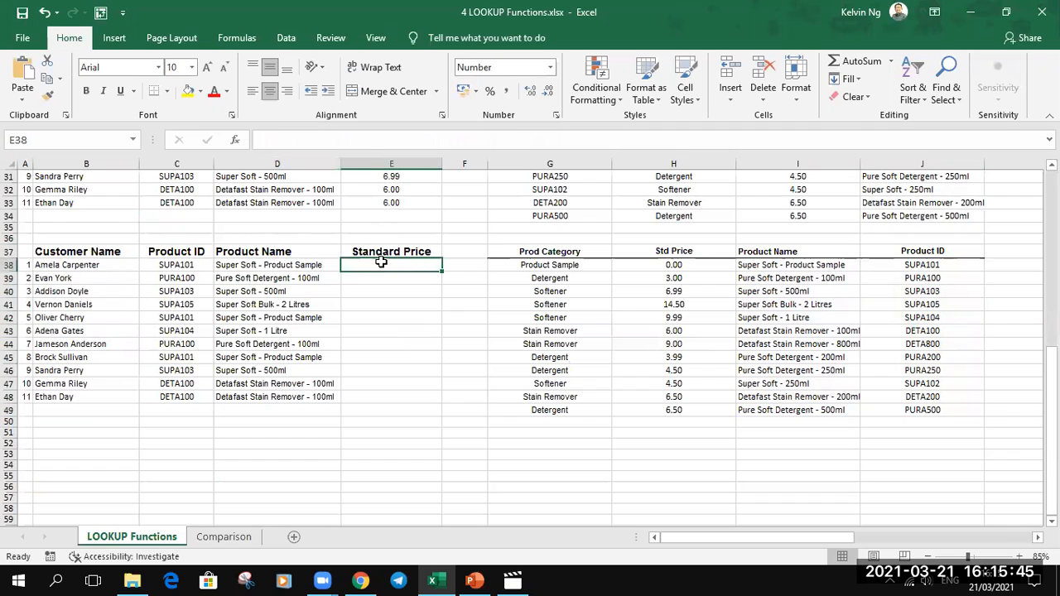
click(362, 142)
key(ctrl+v)
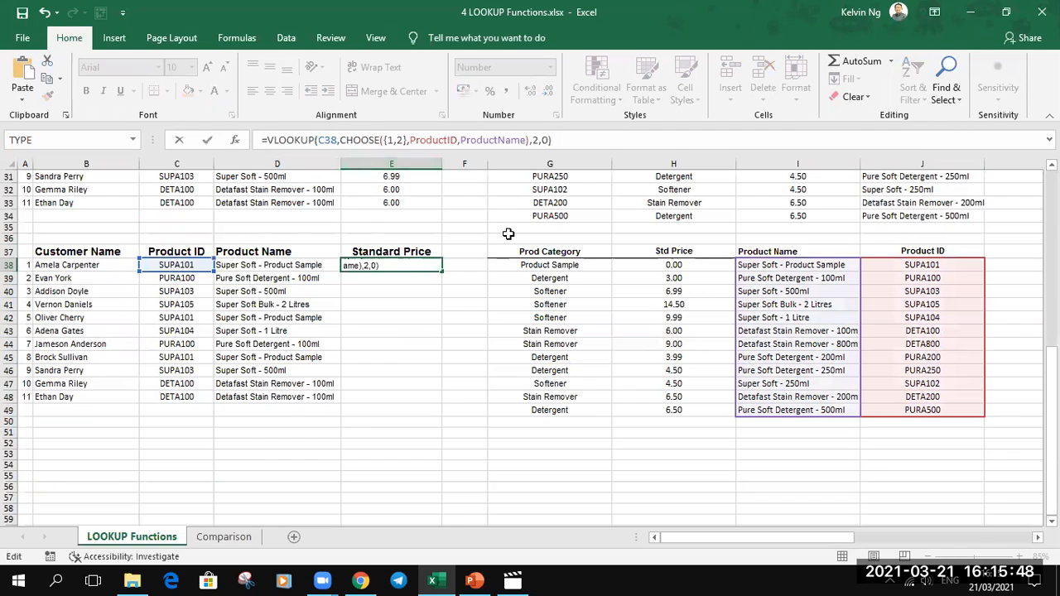
- Replace ProductName with StdPrice in the E38 formula and fill it down the Standard Price column to E48
double_click(501, 140)
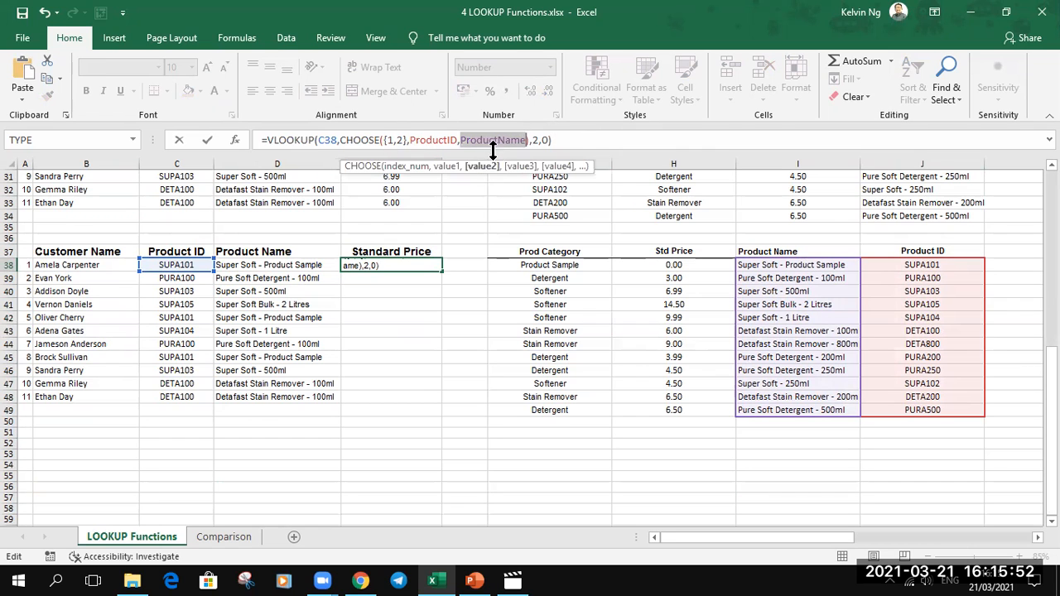
text(StdPr)
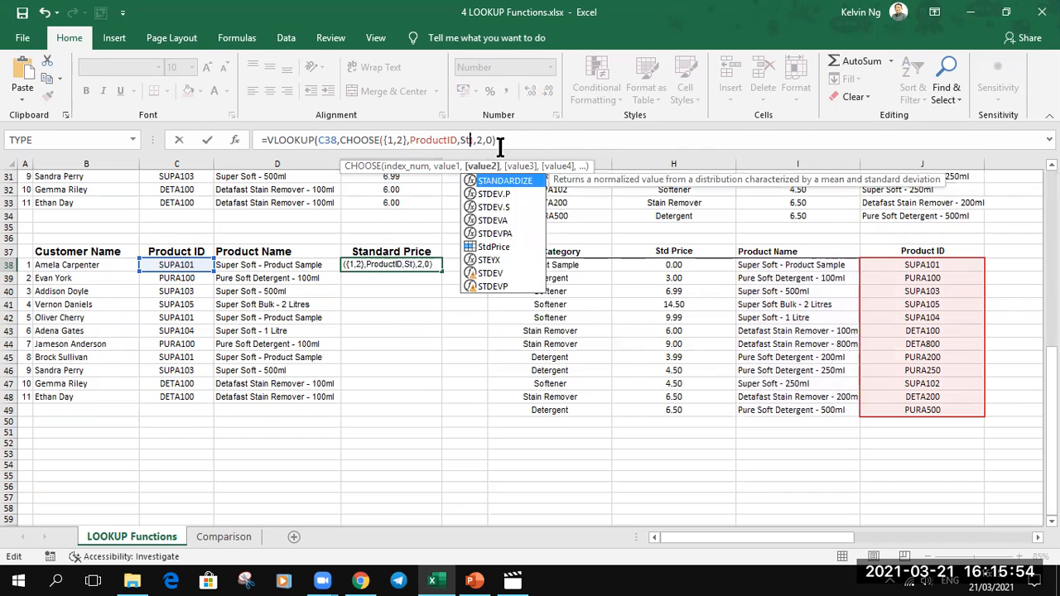
text(ice)
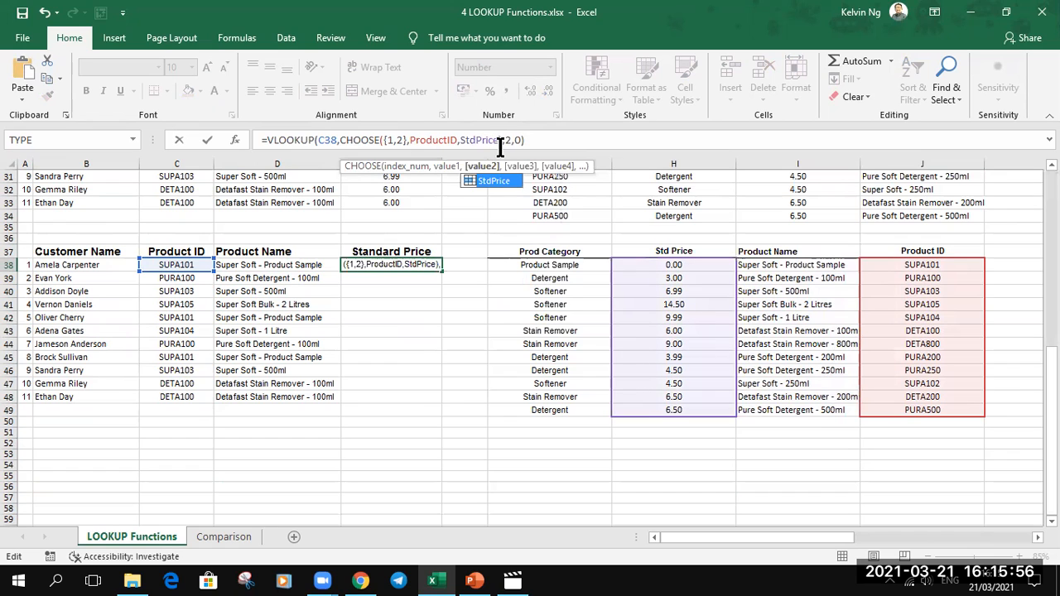
key(Return)
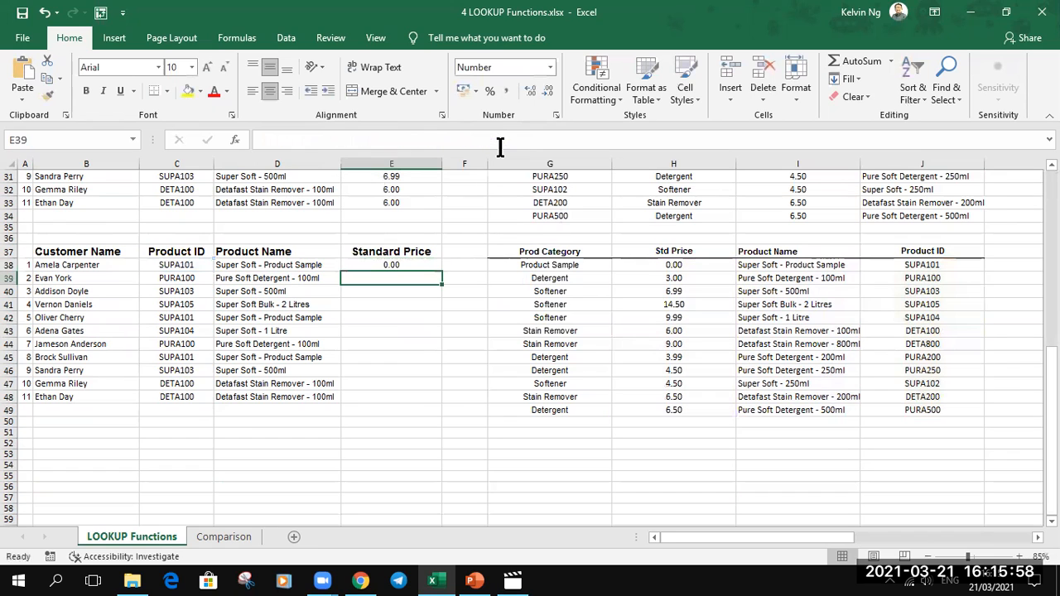
click(429, 263)
drag(443, 270, 455, 406)
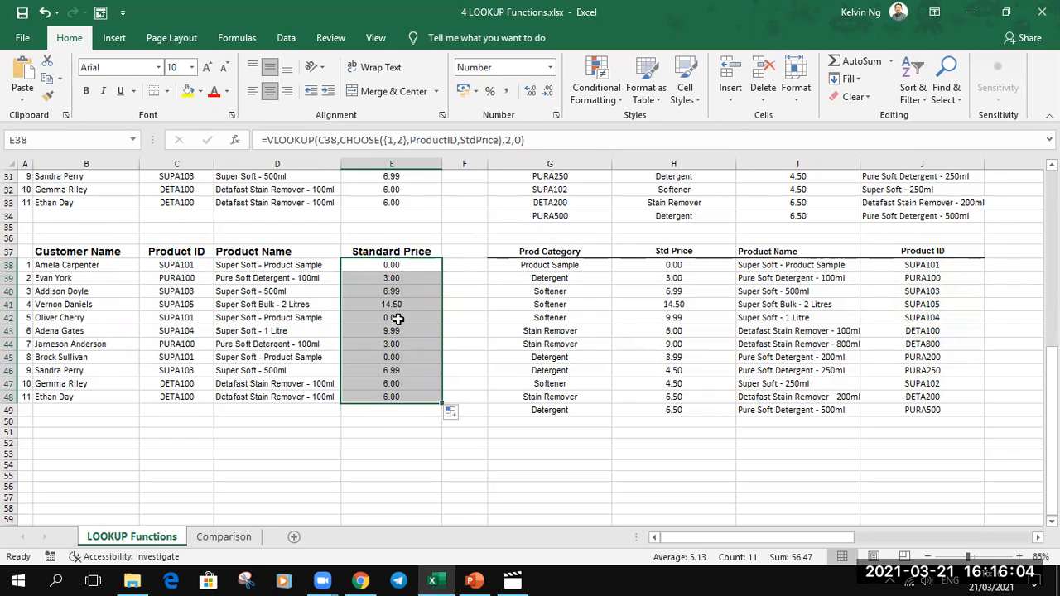
click(409, 263)
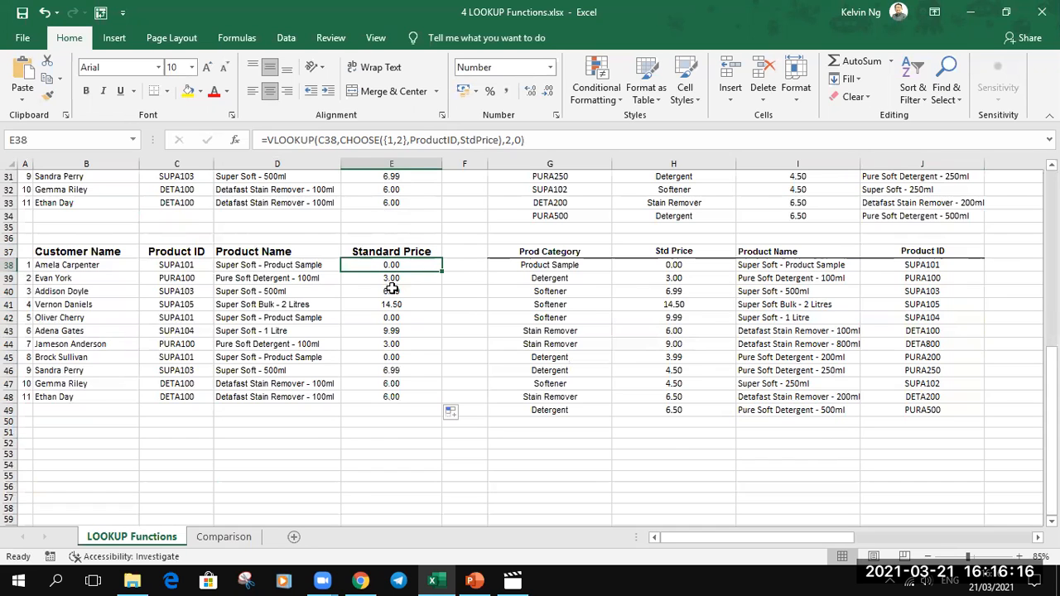
scroll(419, 276, up, 2)
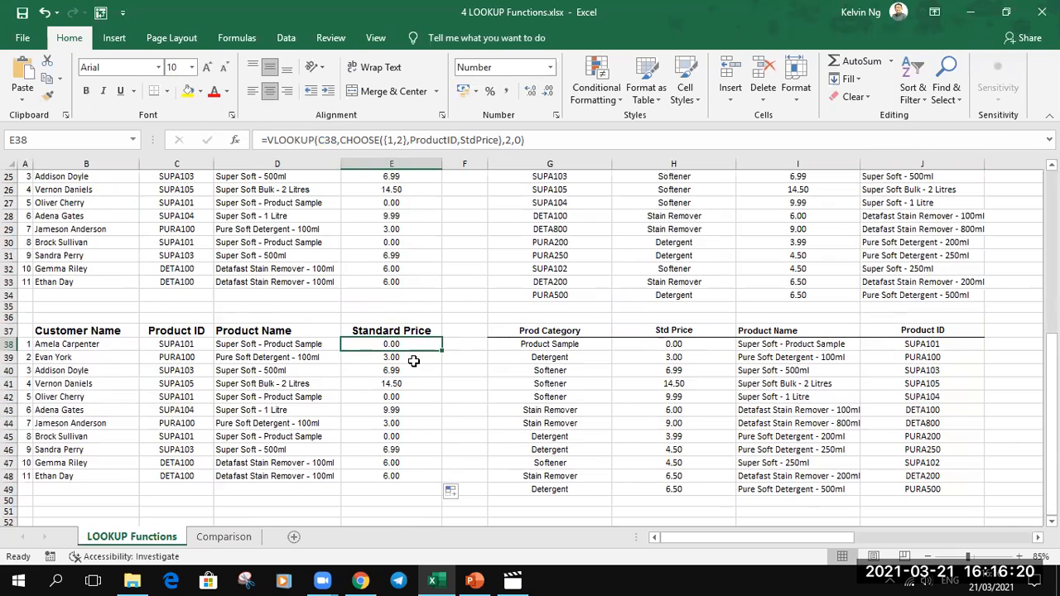
click(192, 346)
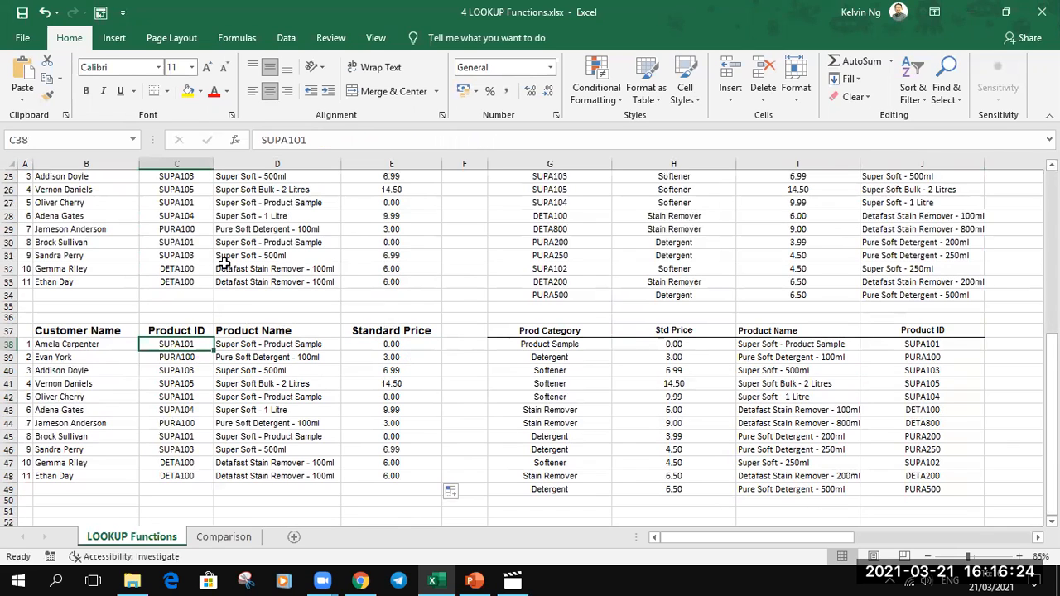
scroll(240, 247, up, 6)
drag(191, 217, 190, 259)
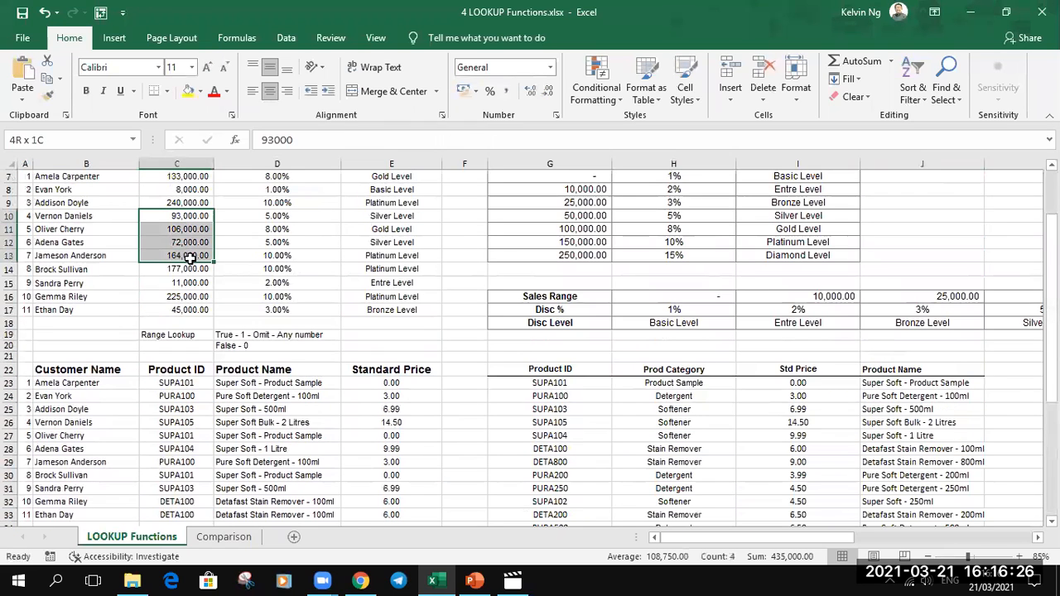
drag(278, 204, 291, 267)
drag(380, 204, 387, 267)
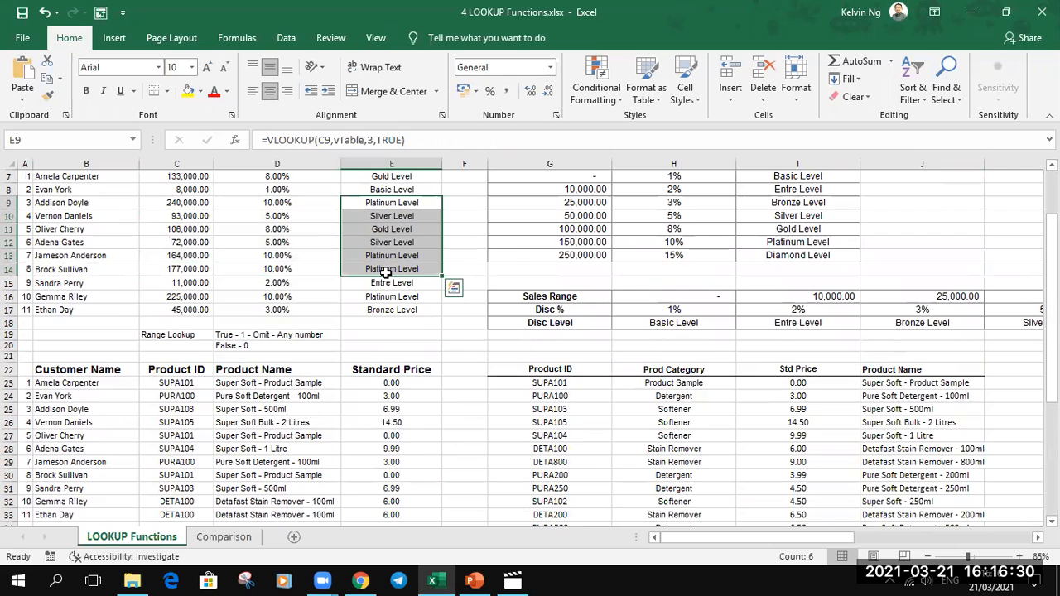
scroll(387, 282, down, 3)
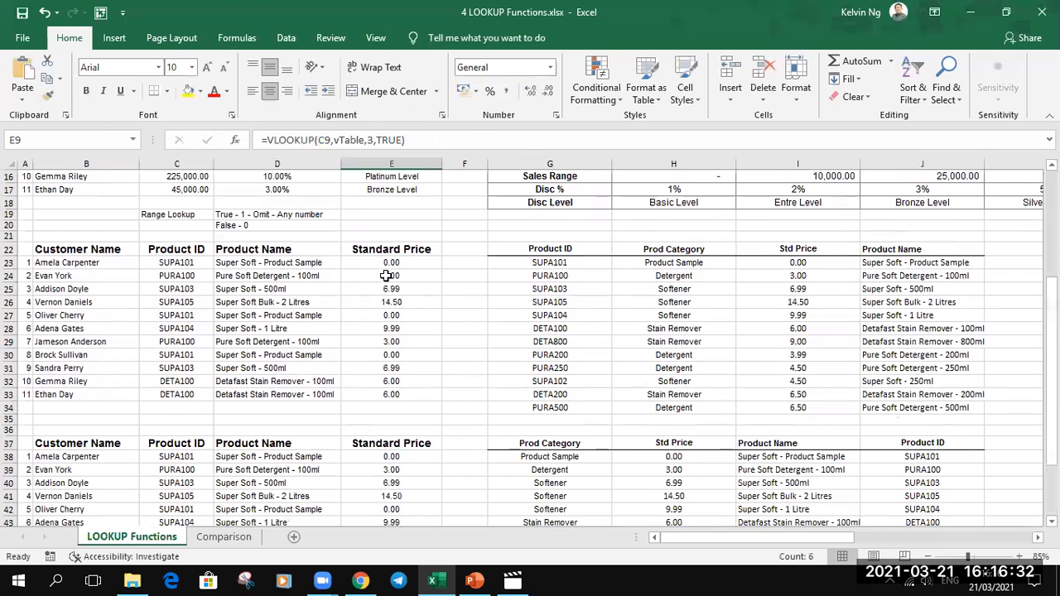
- On the Comparison sheet, name the whole blue employee pay table in columns A to F as Jan
click(223, 536)
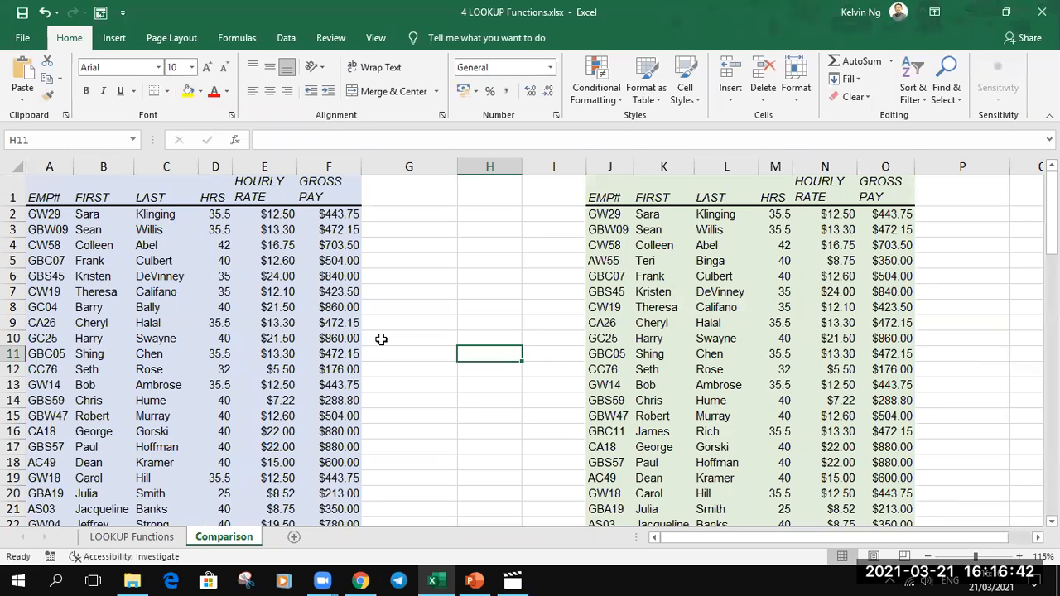
click(172, 248)
key(ctrl+a)
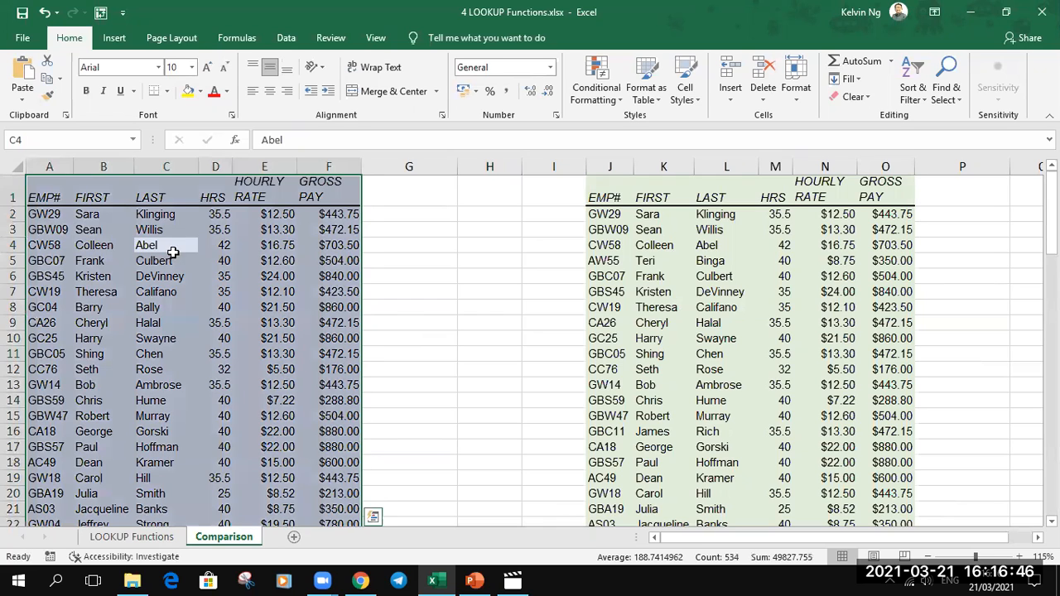
click(56, 140)
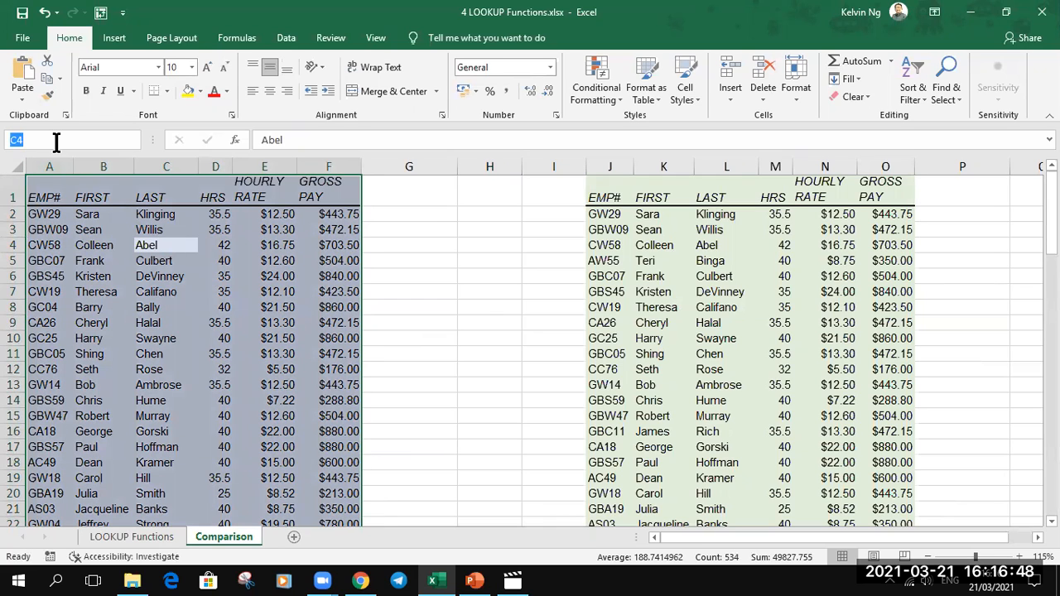
key(Return)
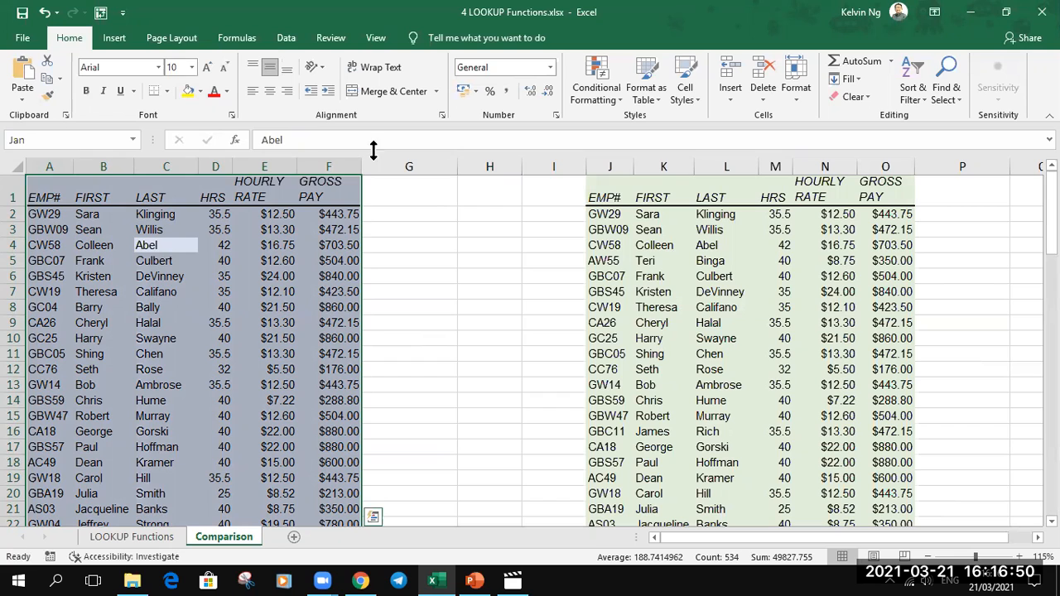
- Name the whole green employee pay table in columns J to O as Feb
click(710, 261)
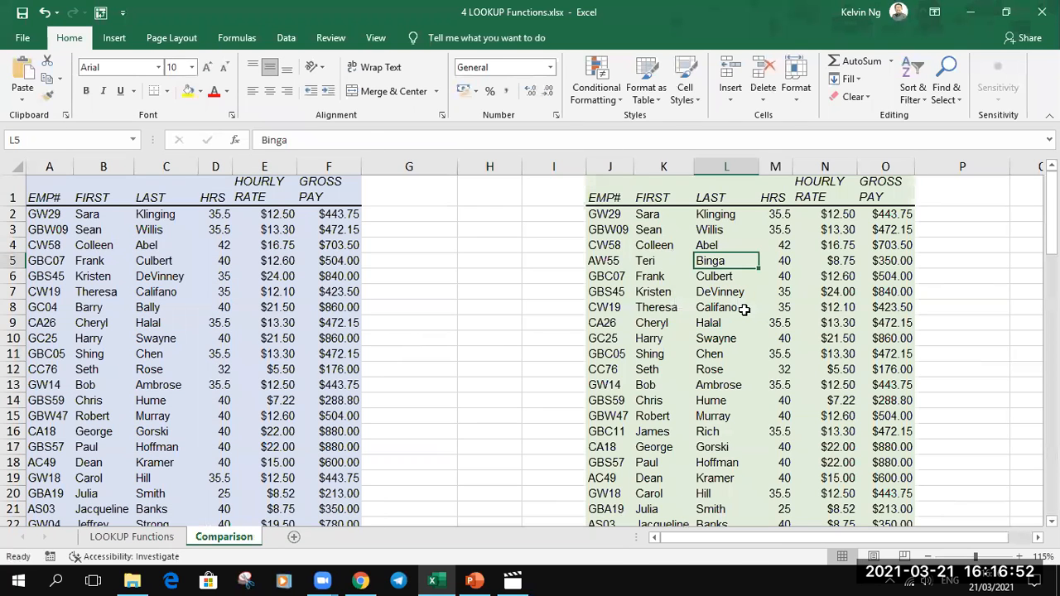
key(ctrl+a)
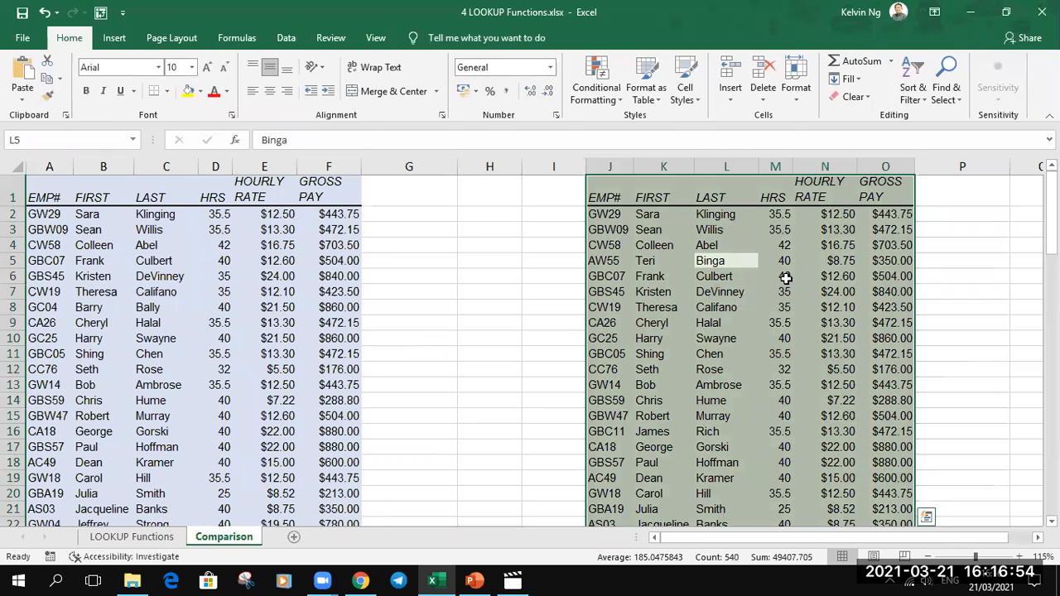
click(64, 139)
text(Feb)
key(Return)
text(\)
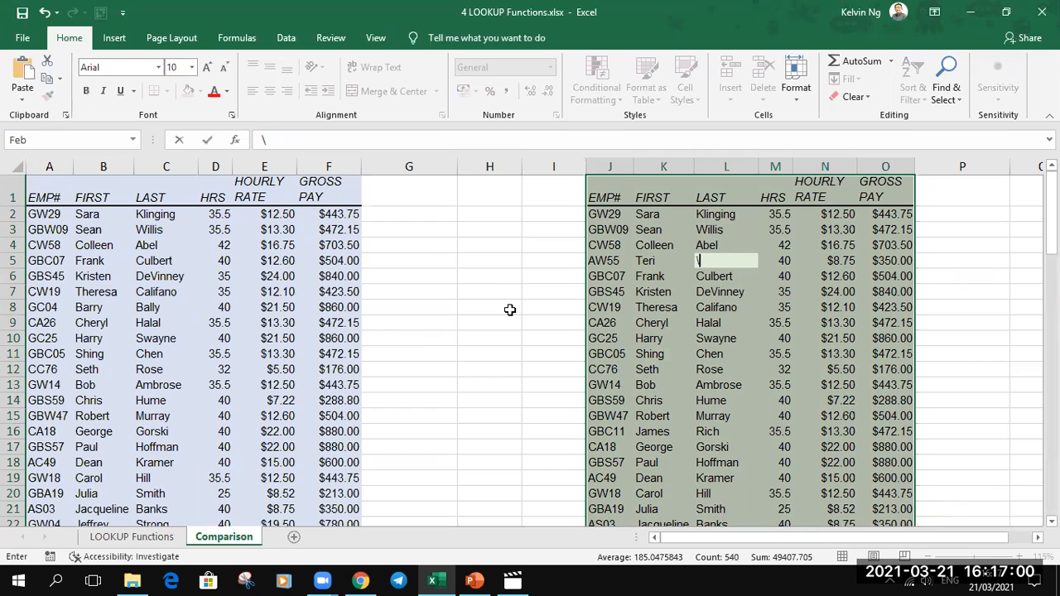
key(Escape)
click(390, 217)
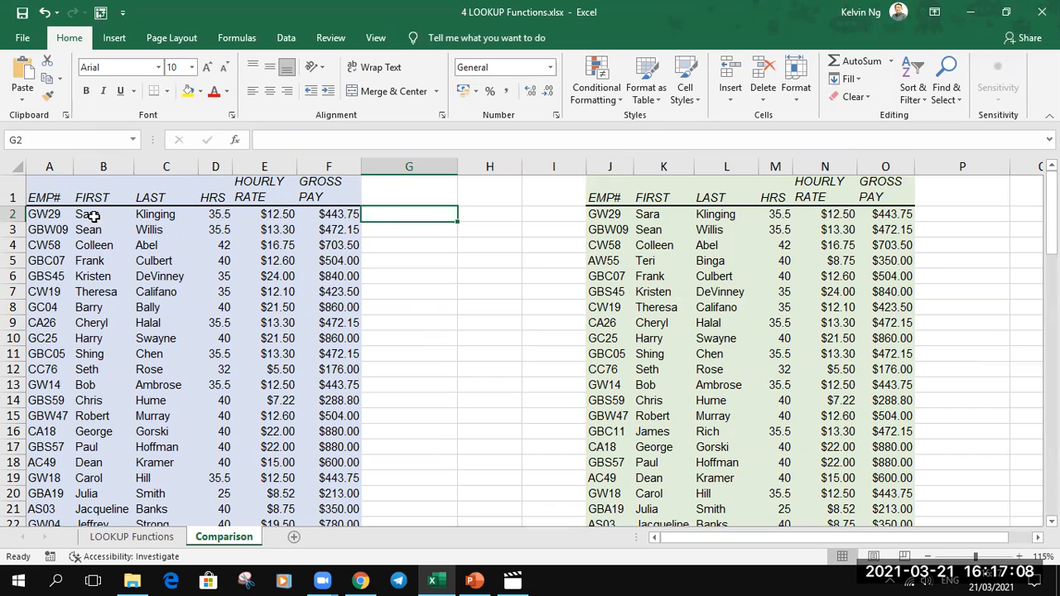
drag(53, 193, 301, 478)
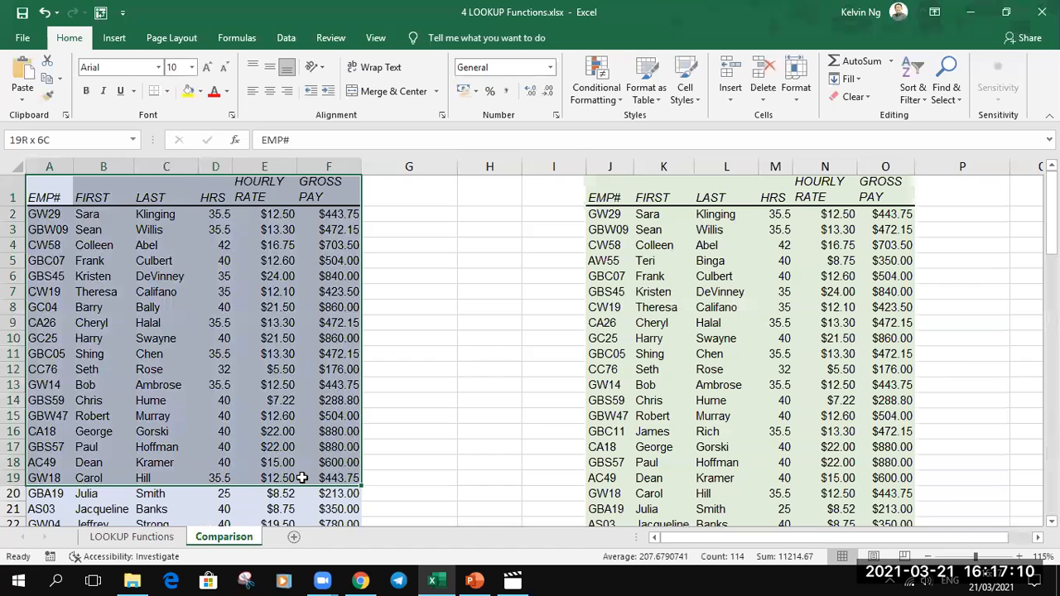
drag(616, 199, 867, 469)
drag(59, 201, 167, 431)
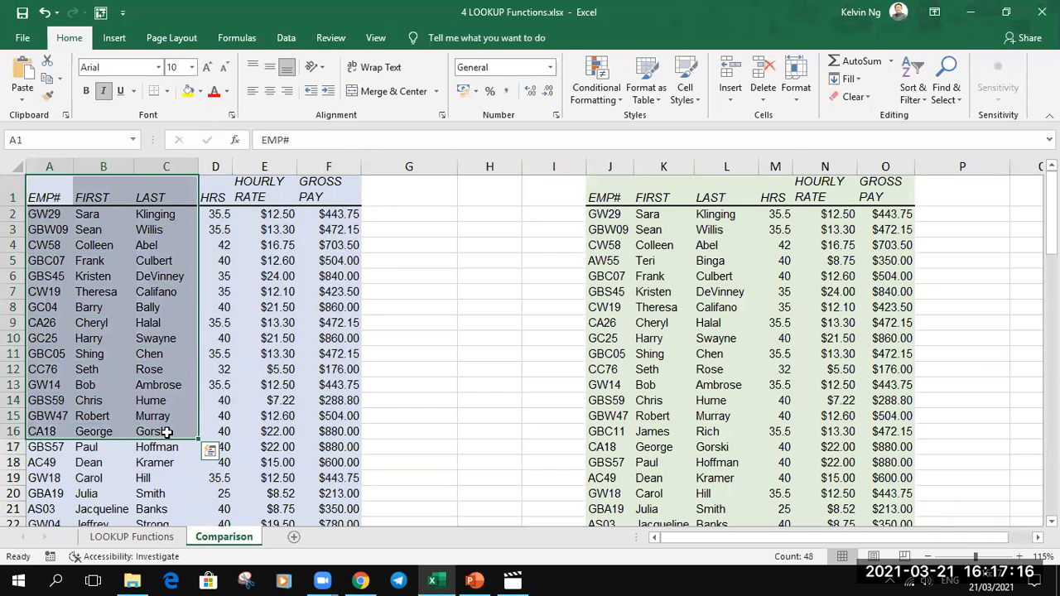
drag(608, 197, 838, 424)
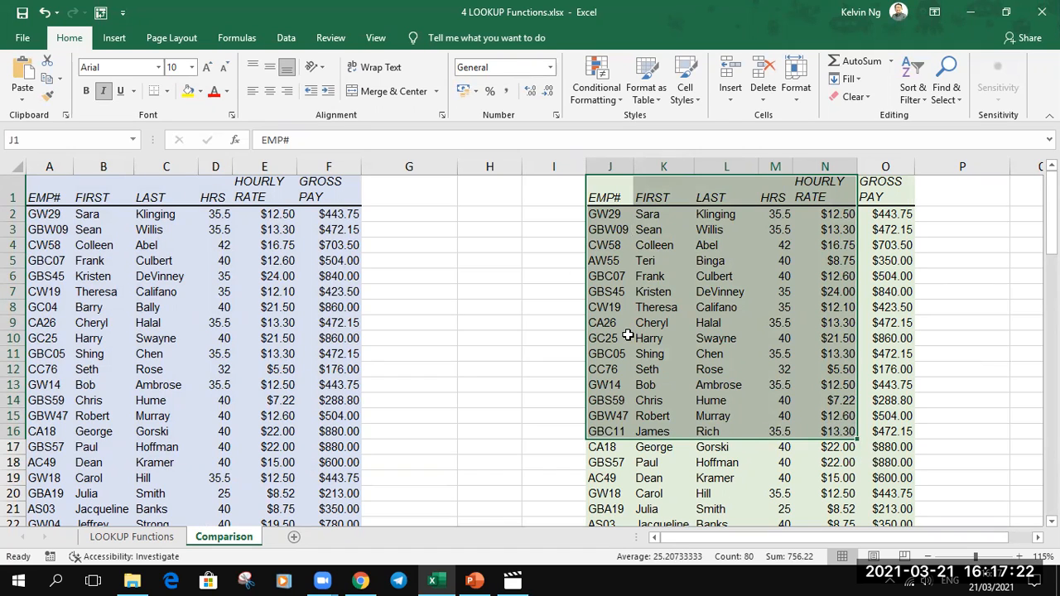
- Enter =VLOOKUP(A2,Feb,2,0) in G2 to look up the first employee number's first name in the Feb range
click(399, 213)
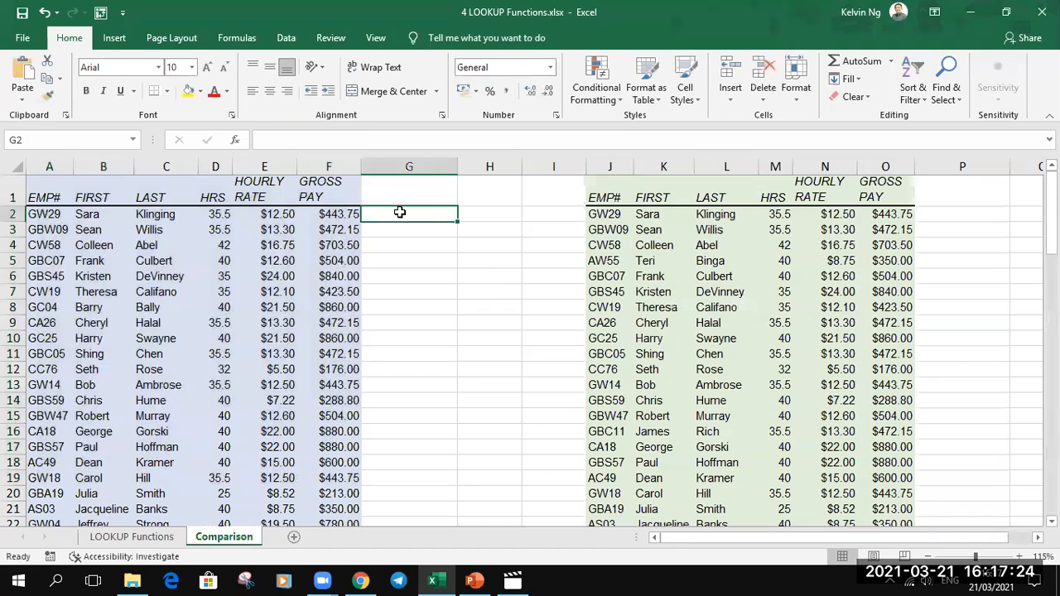
text(=vl)
key(Tab)
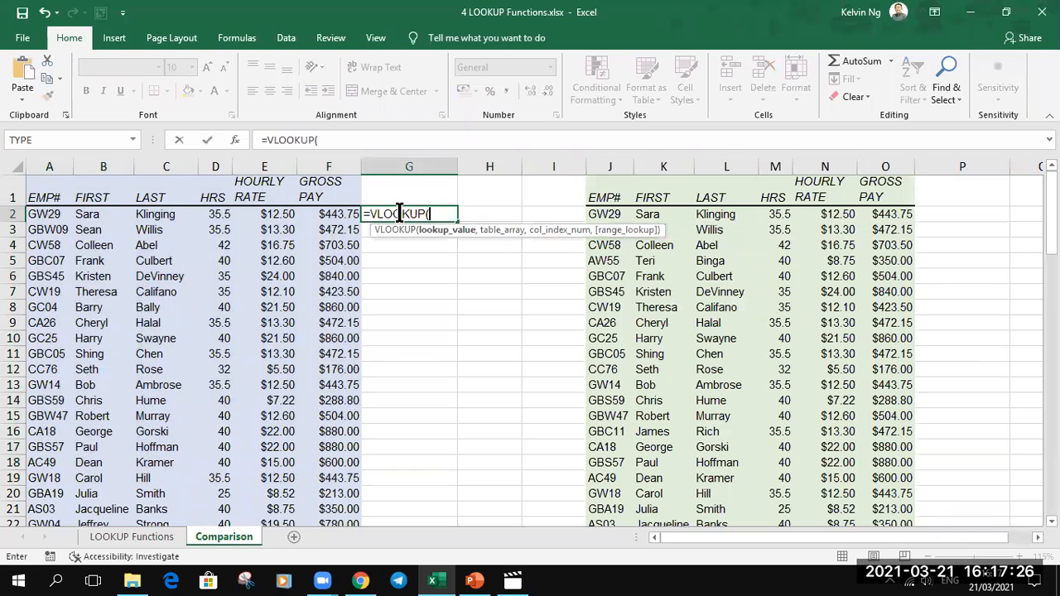
click(58, 215)
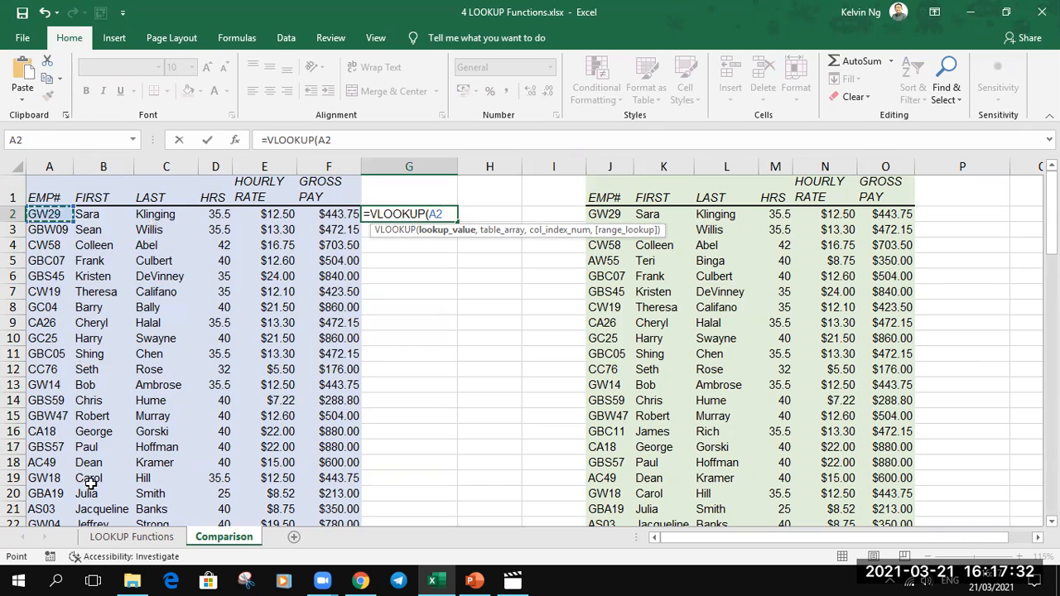
text(,)
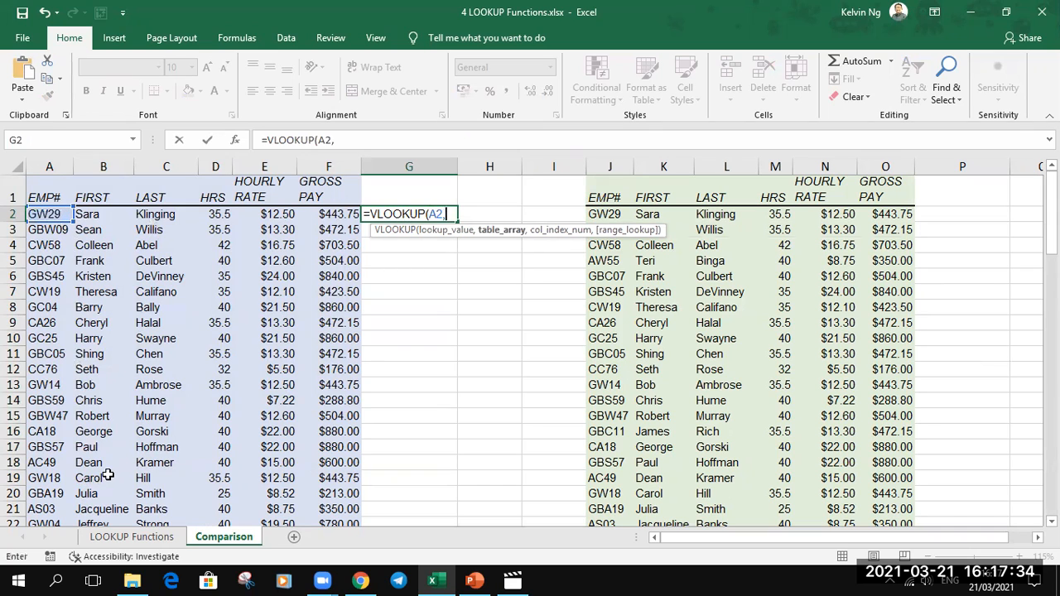
text(feb)
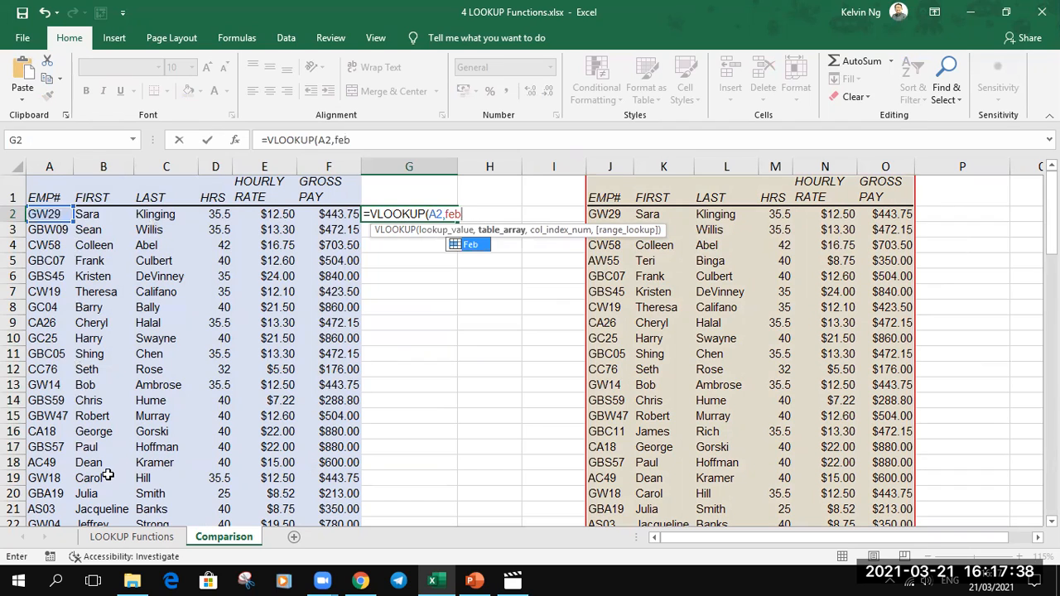
key(Tab)
text(,)
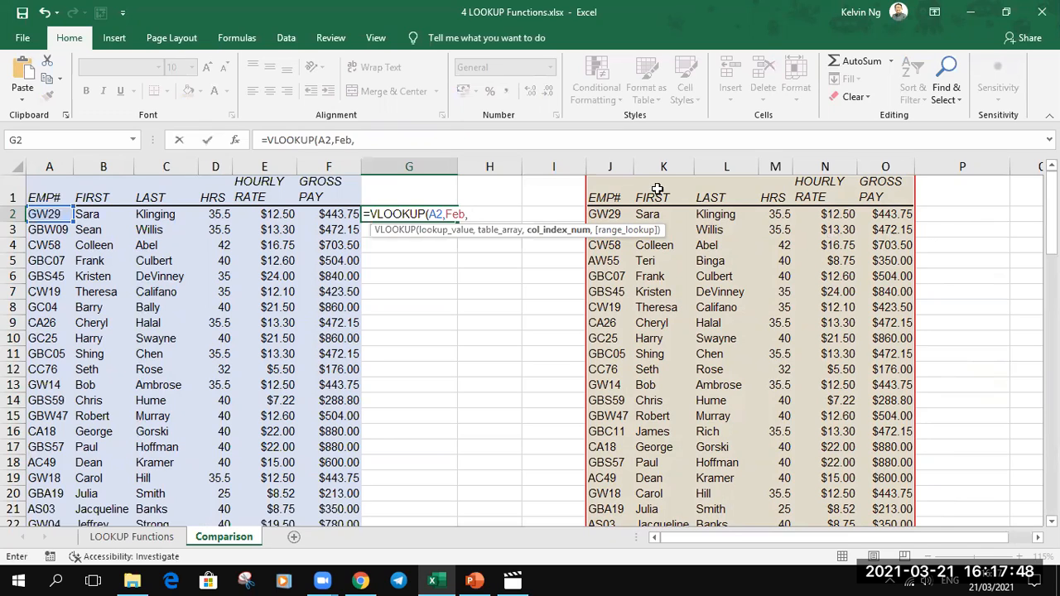
text(2)
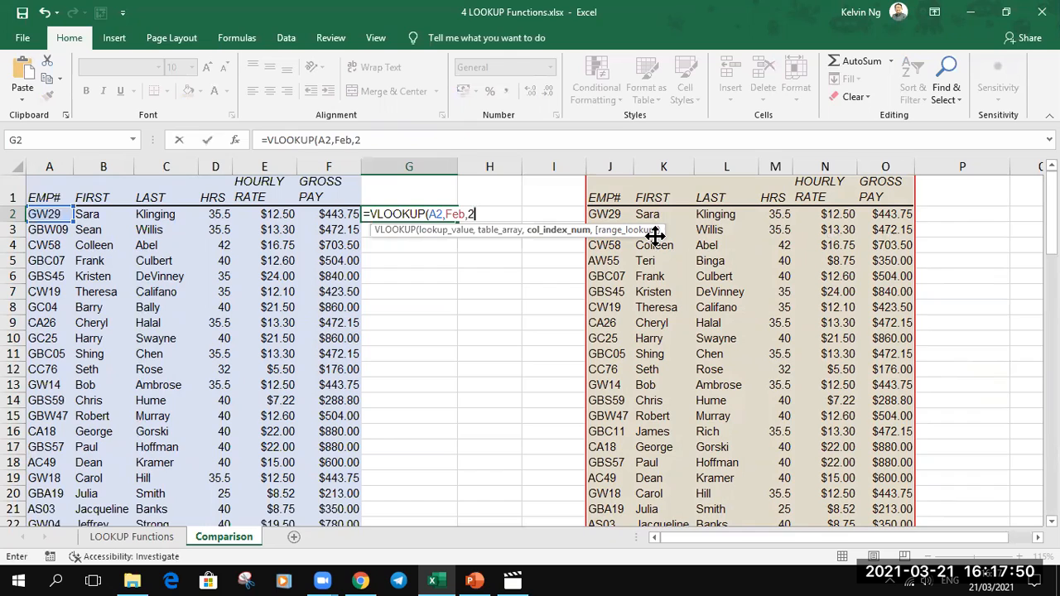
text(,0))
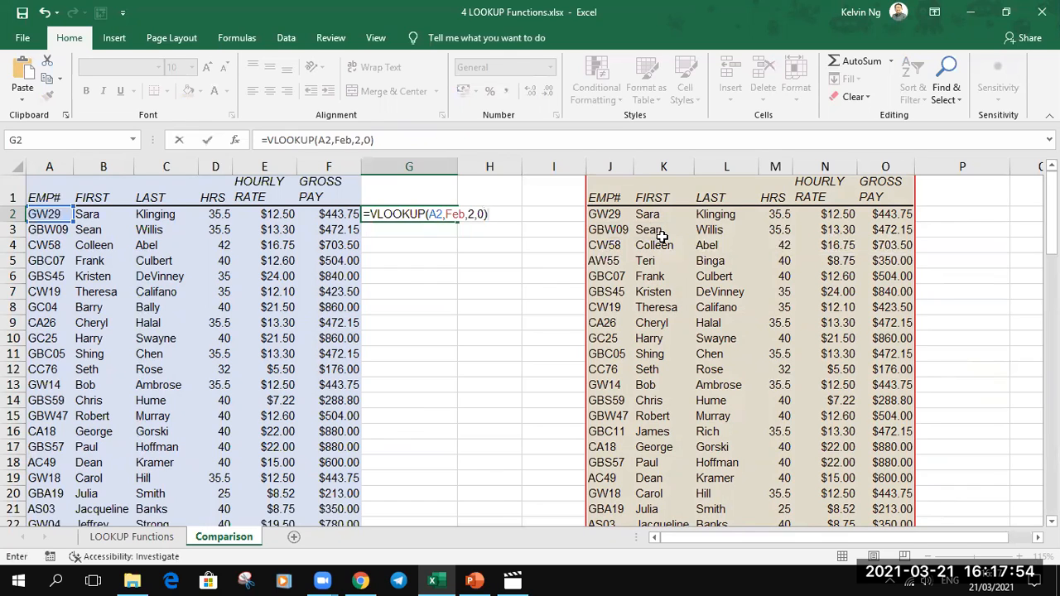
key(Return)
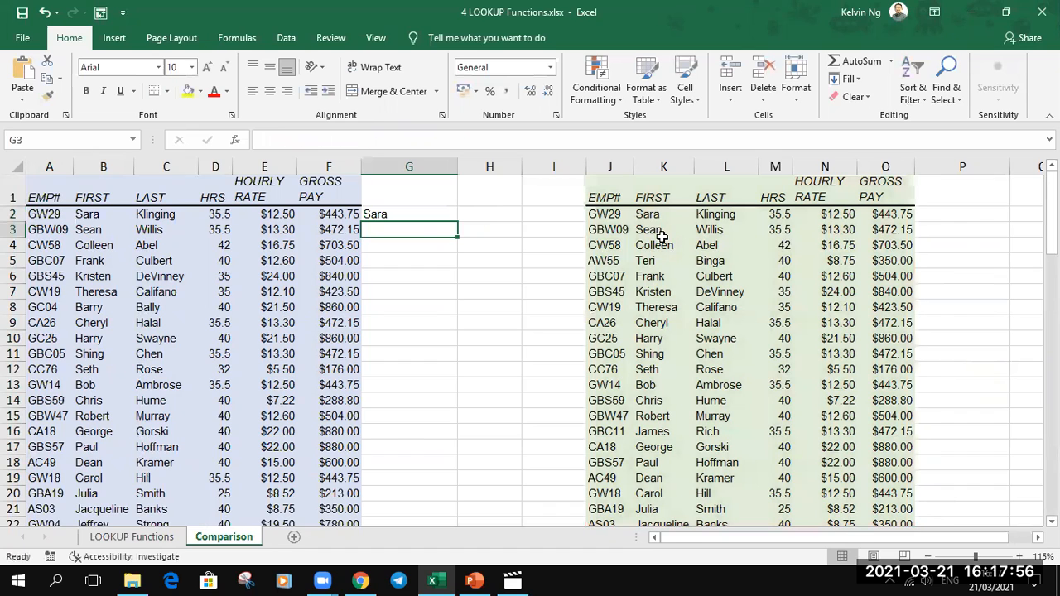
- Fill the G2 VLOOKUP down column G beside the whole Jan table and inspect the lookup in row 8
click(432, 215)
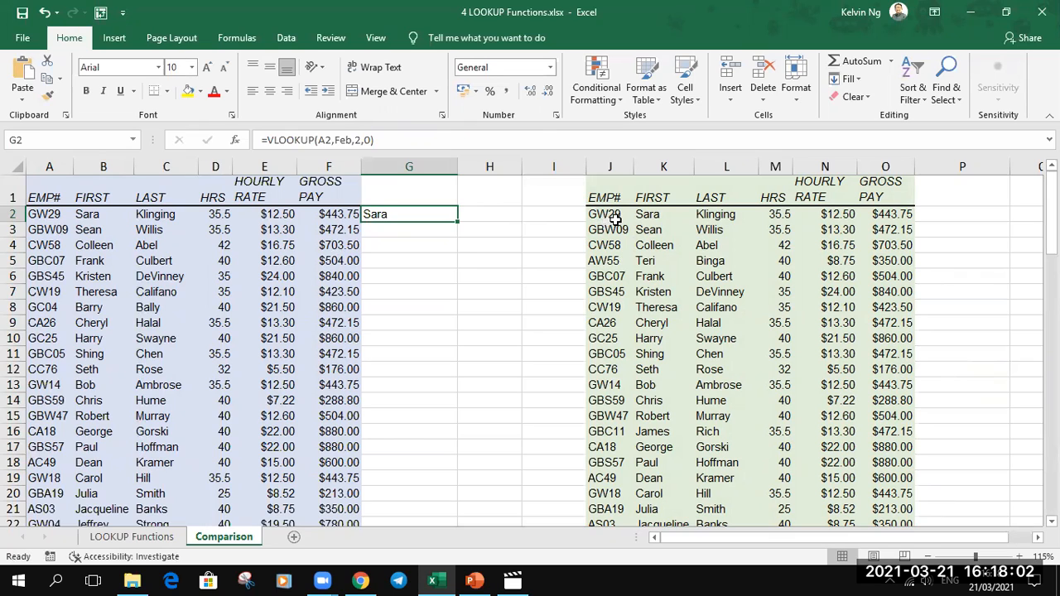
drag(457, 221, 456, 248)
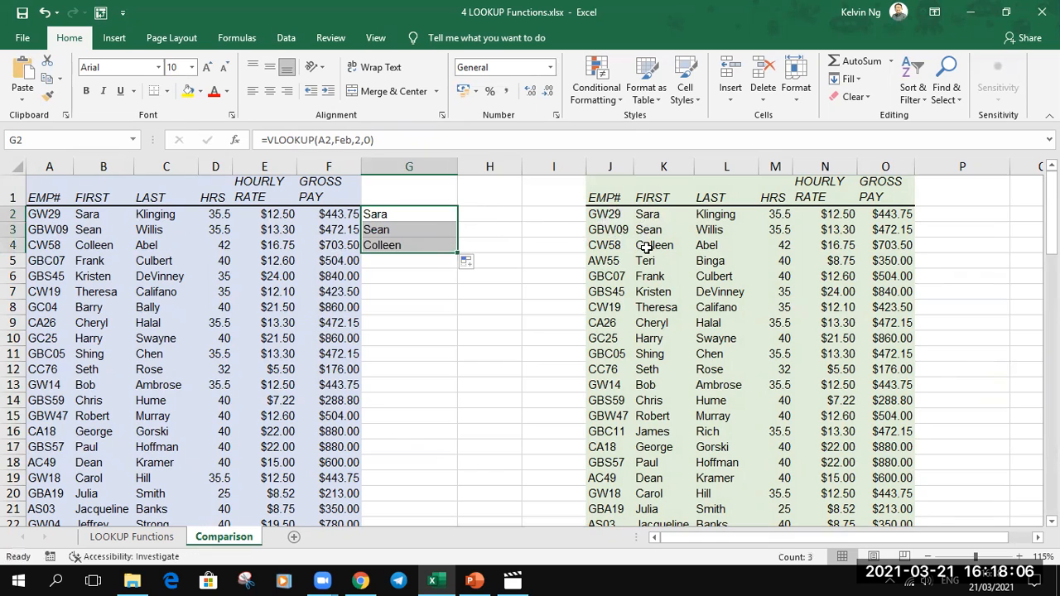
double_click(456, 253)
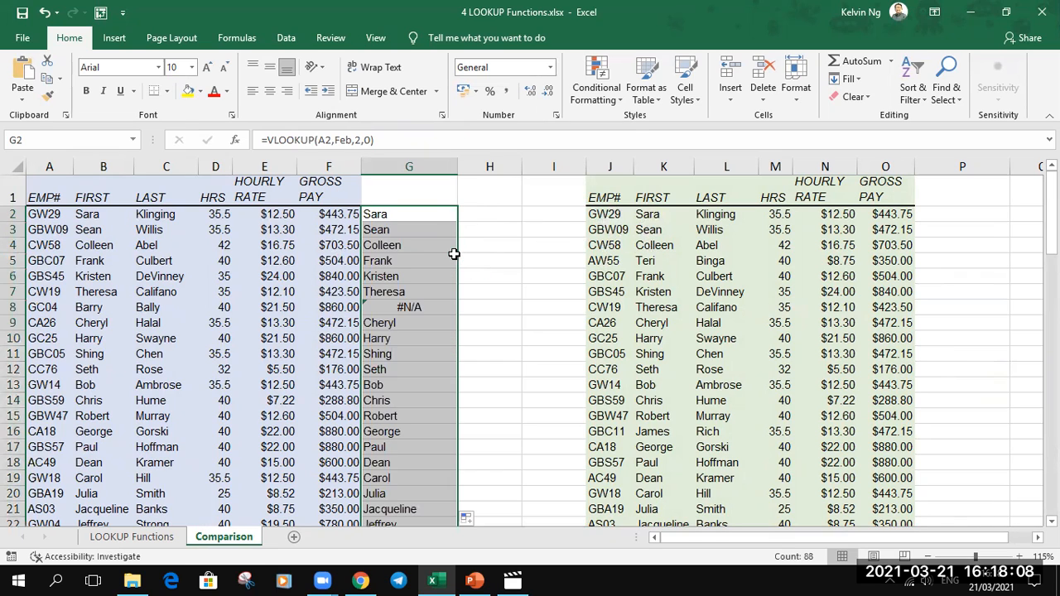
drag(41, 307, 457, 310)
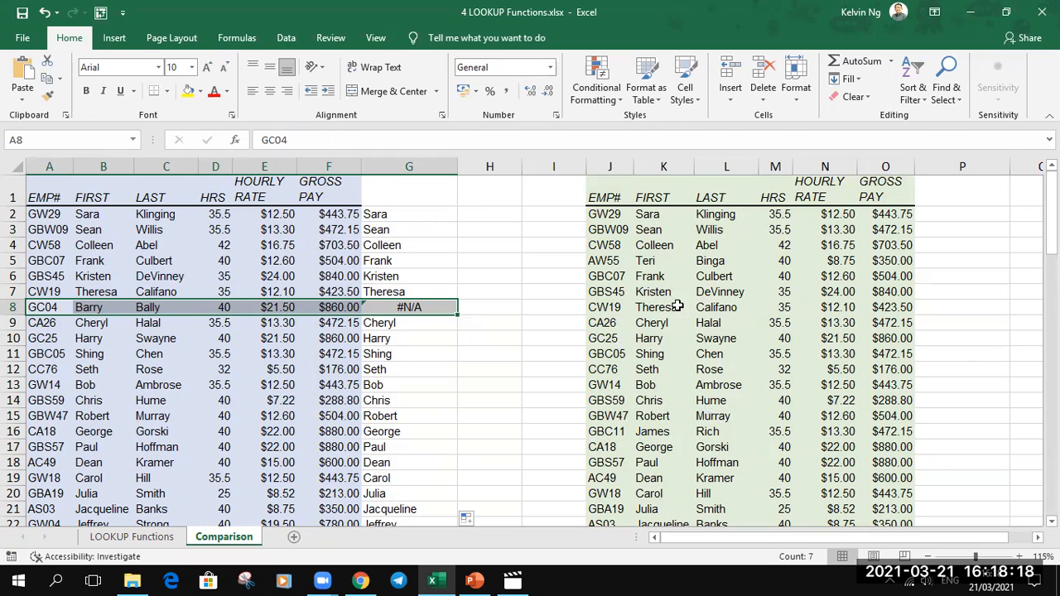
click(386, 307)
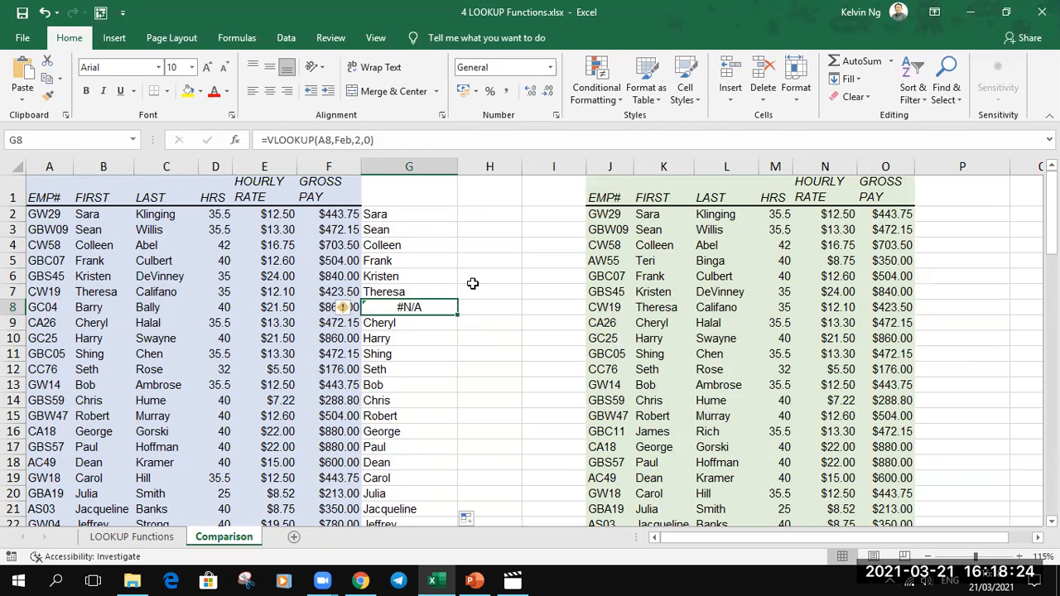
- Wrap the VLOOKUP formula in G2 inside an IFERROR function
click(426, 215)
double_click(375, 215)
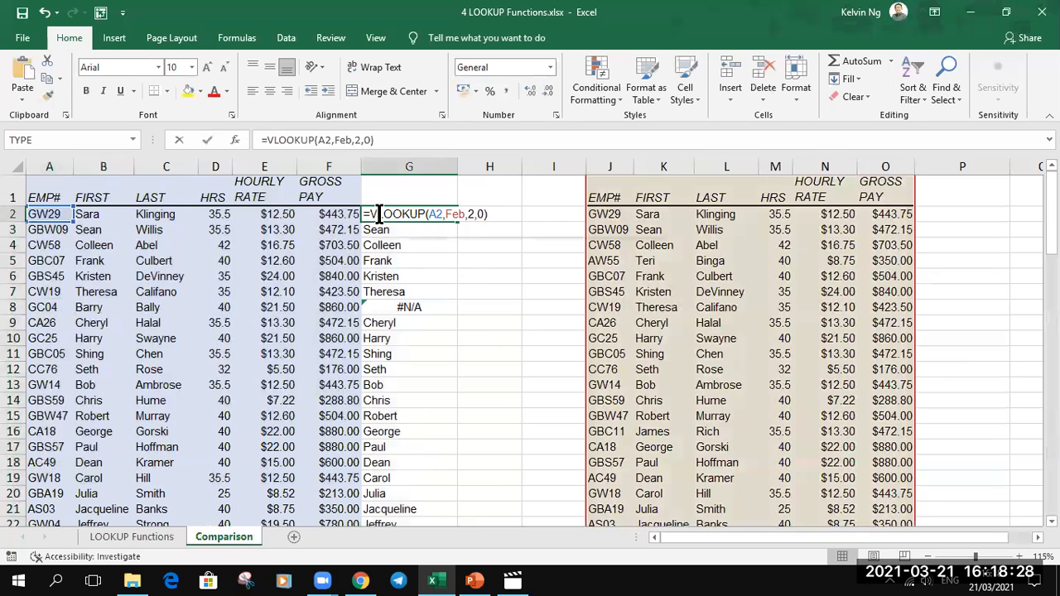
text(irer)
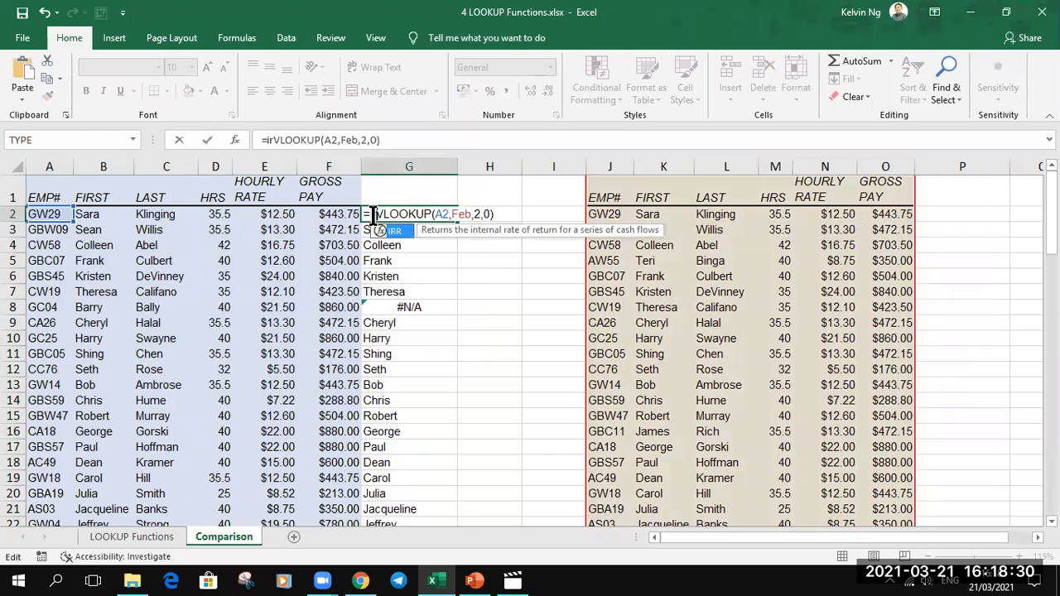
key(Tab)
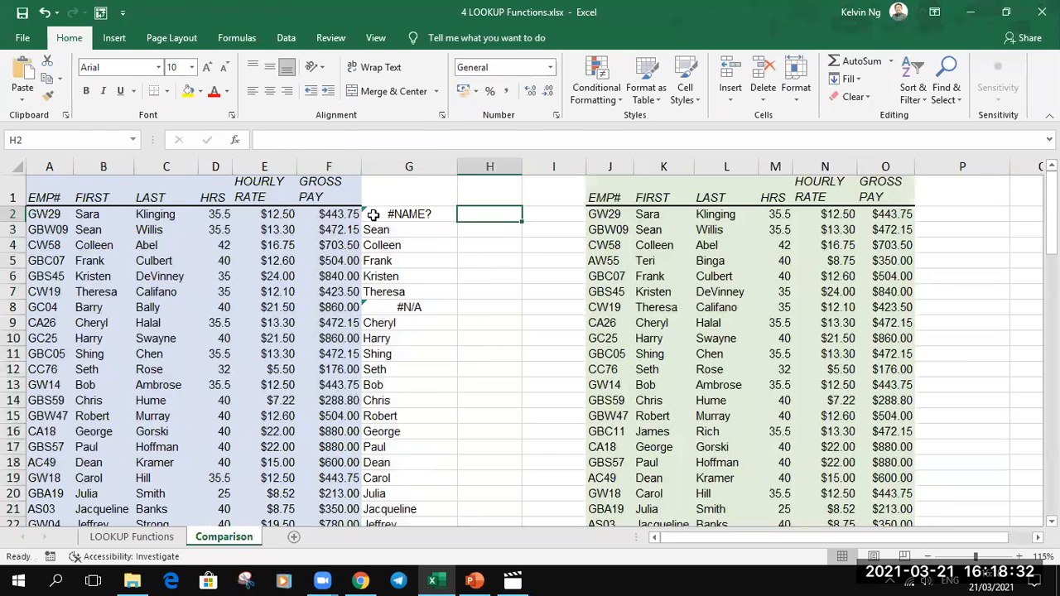
double_click(403, 213)
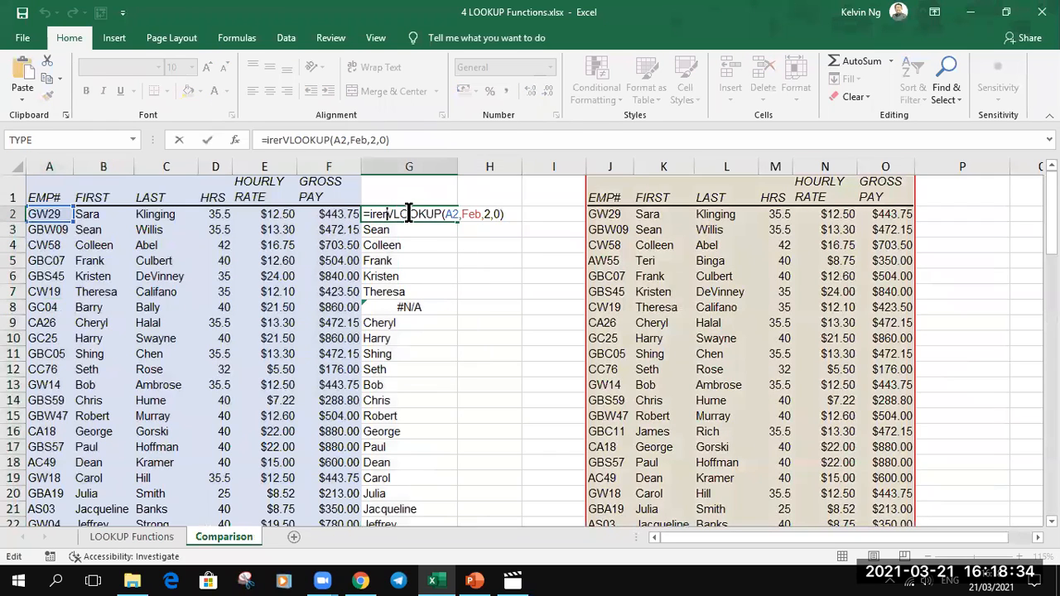
key(BackSpace)
key(BackSpace)
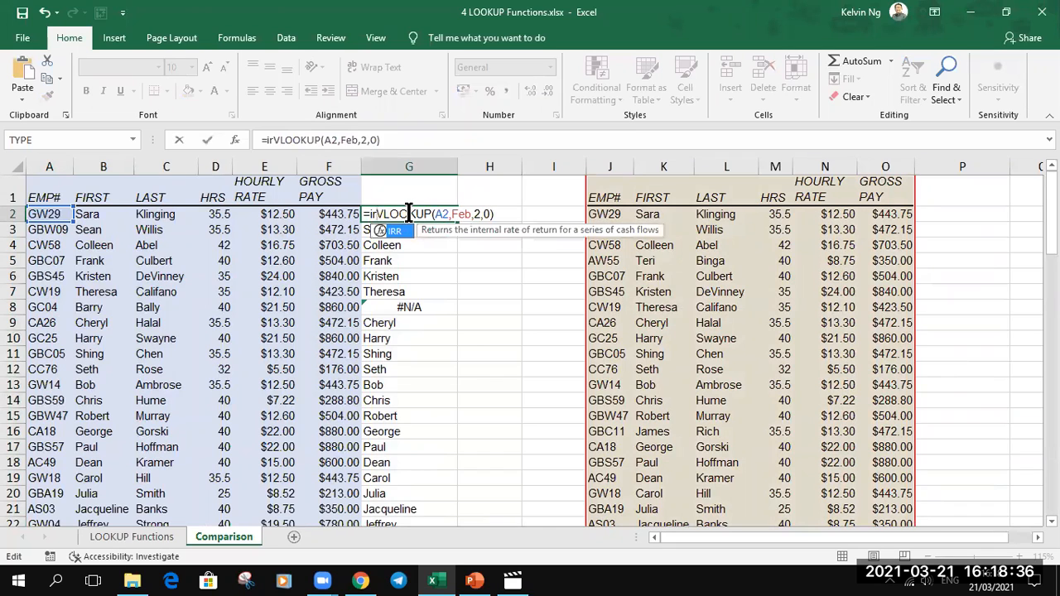
key(BackSpace)
text(ferr)
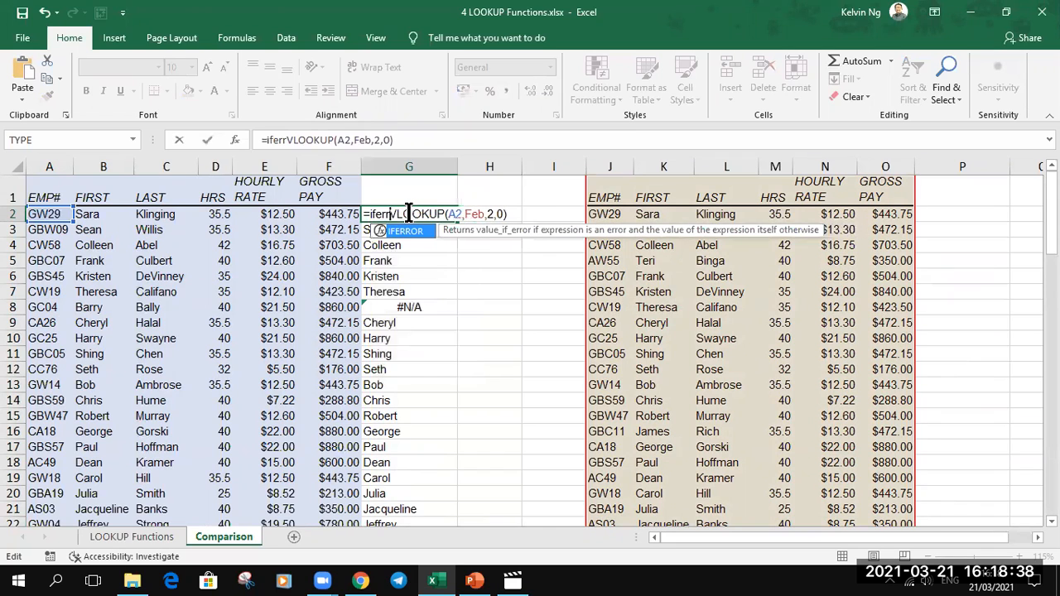
key(Tab)
click(544, 214)
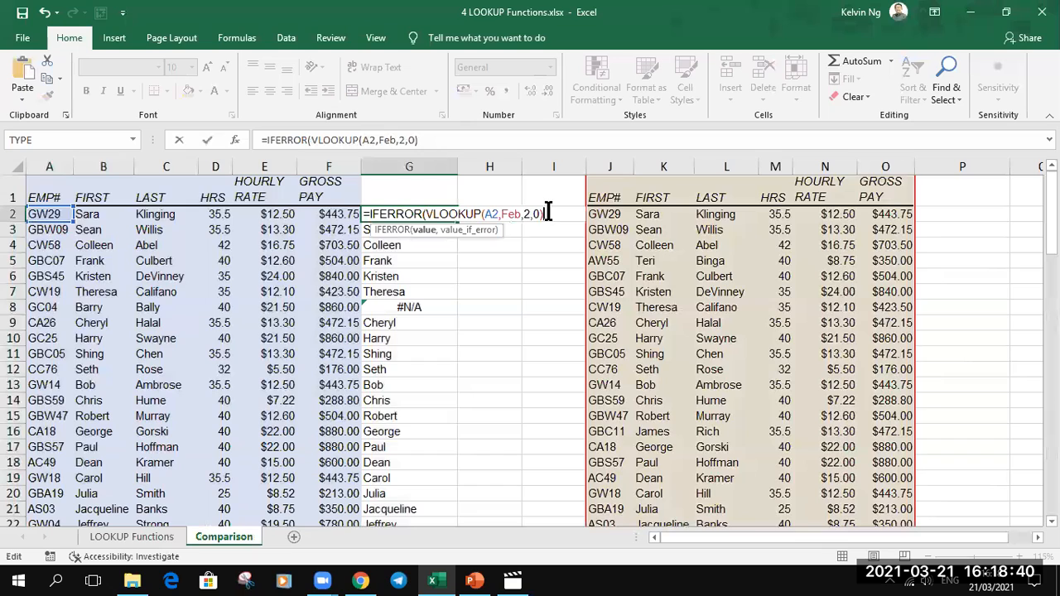
- Complete the G2 formula with "Resigned" as the IFERROR fallback value and fill it down column G beside the Jan table
text(,)
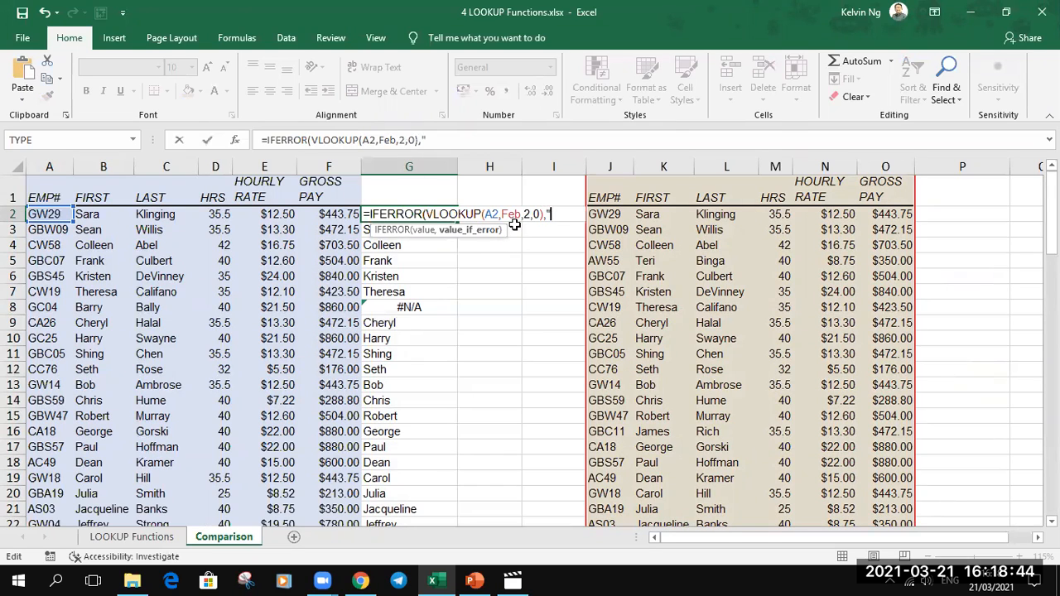
text("Redisgned)
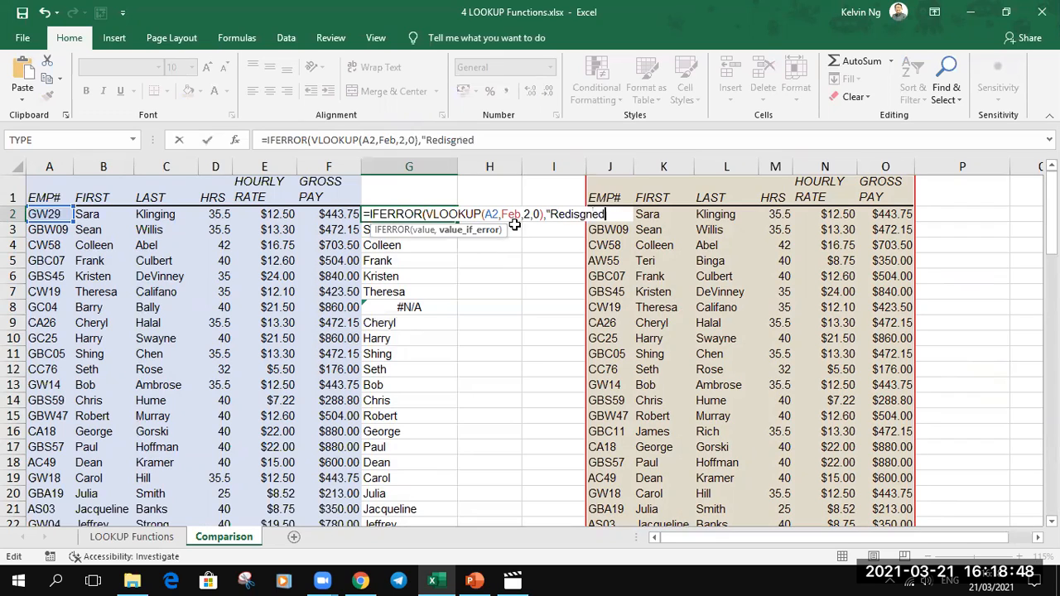
key(BackSpace)
key(BackSpace)
key(BackSpace)
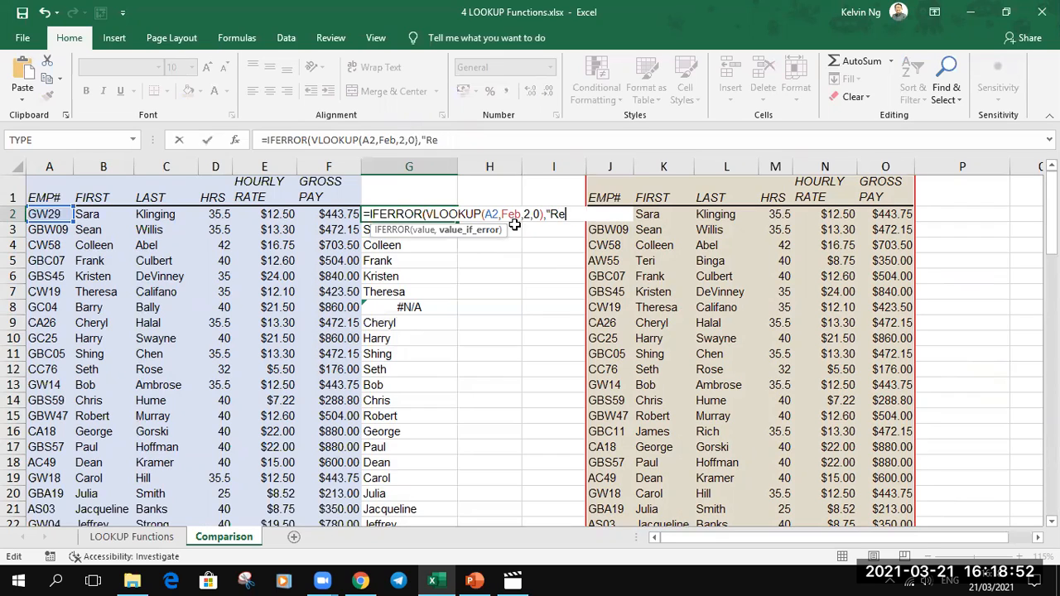
text(d)
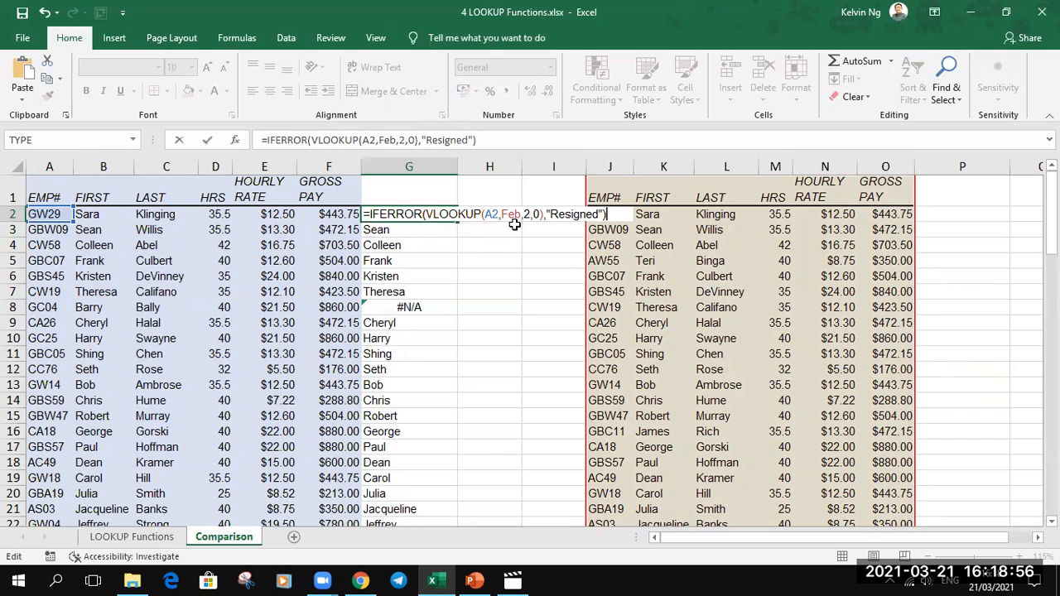
text("))
key(Return)
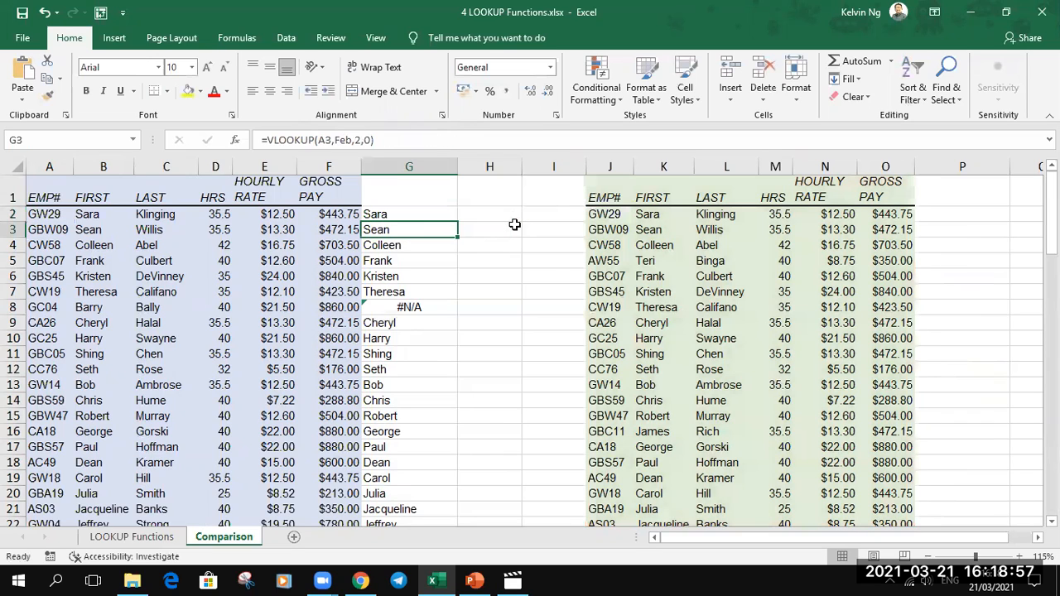
click(440, 217)
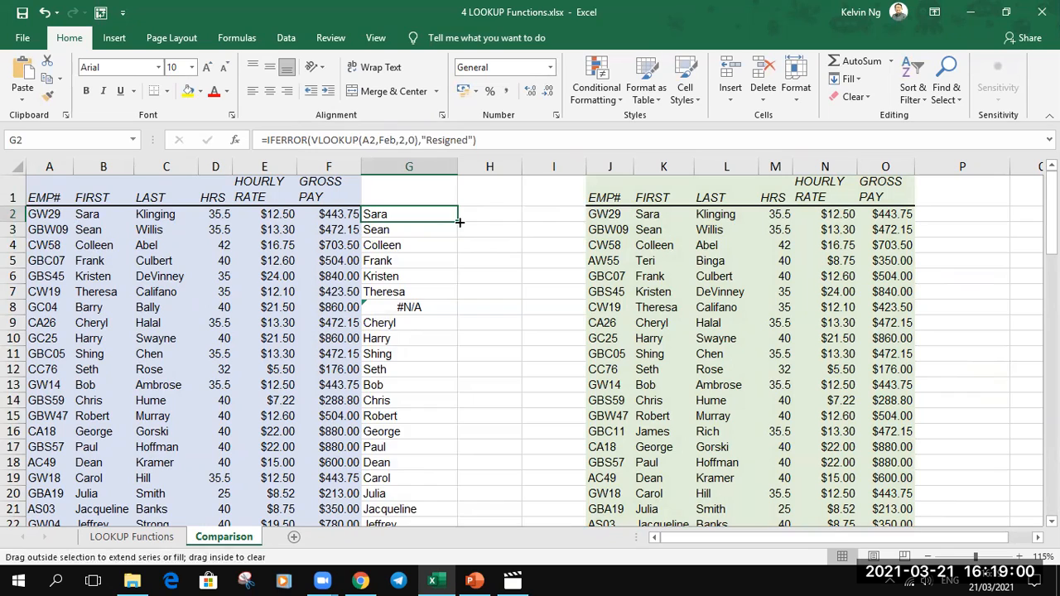
double_click(459, 222)
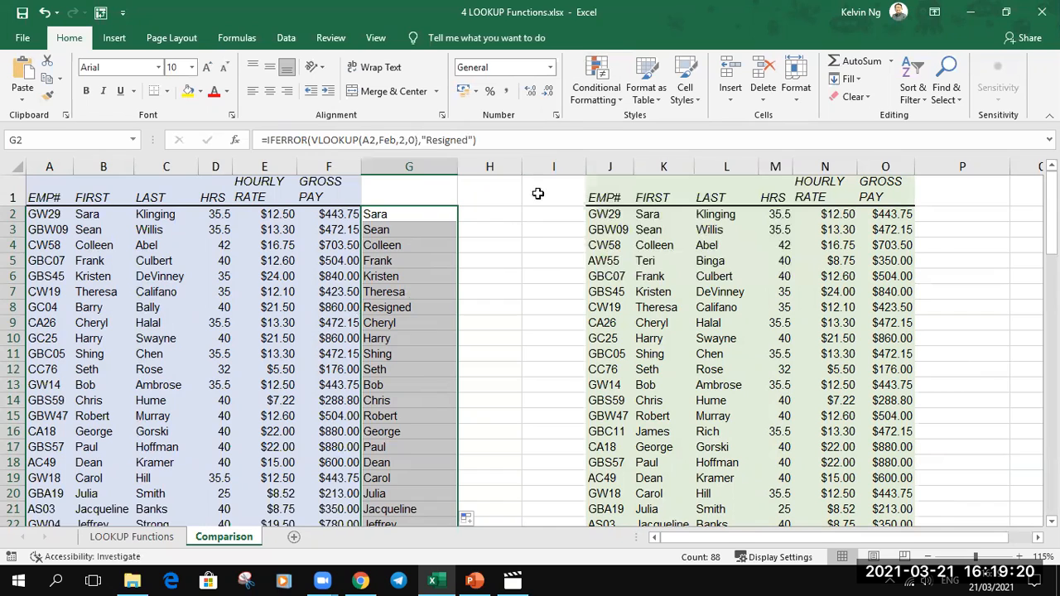
- Add a conditional formatting rule to the column G results giving text containing "resigned" Light Red Fill with Dark Red Text
click(589, 94)
mouse_move(604, 125)
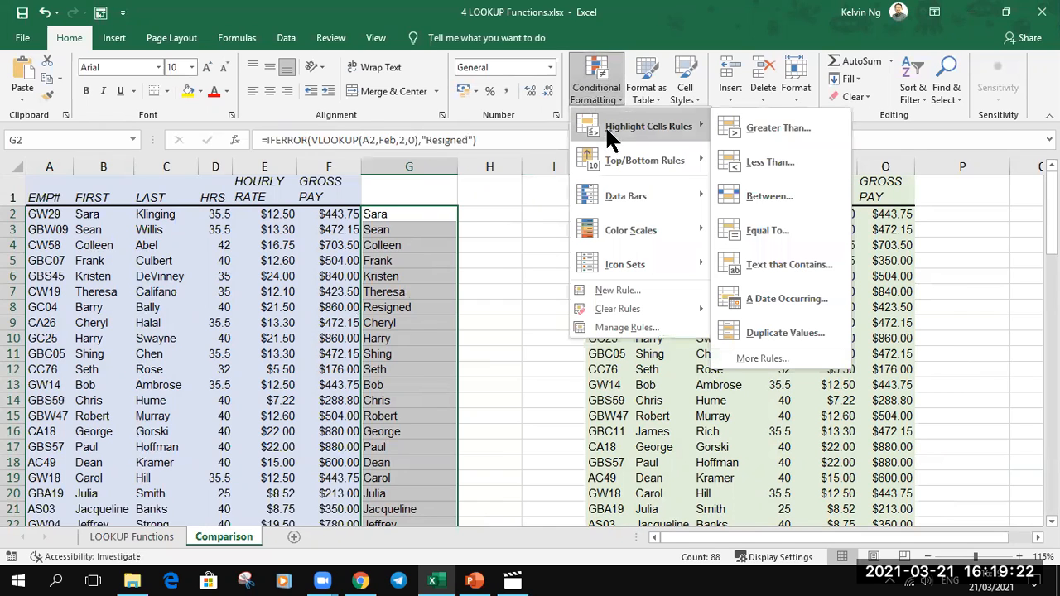
click(813, 265)
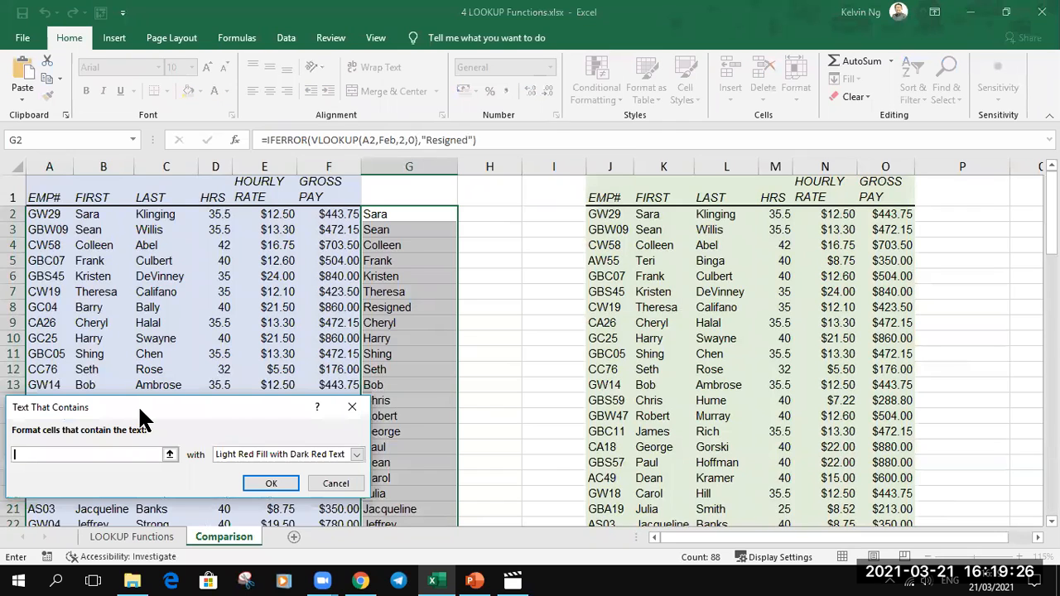
drag(139, 414, 602, 239)
text(resigned)
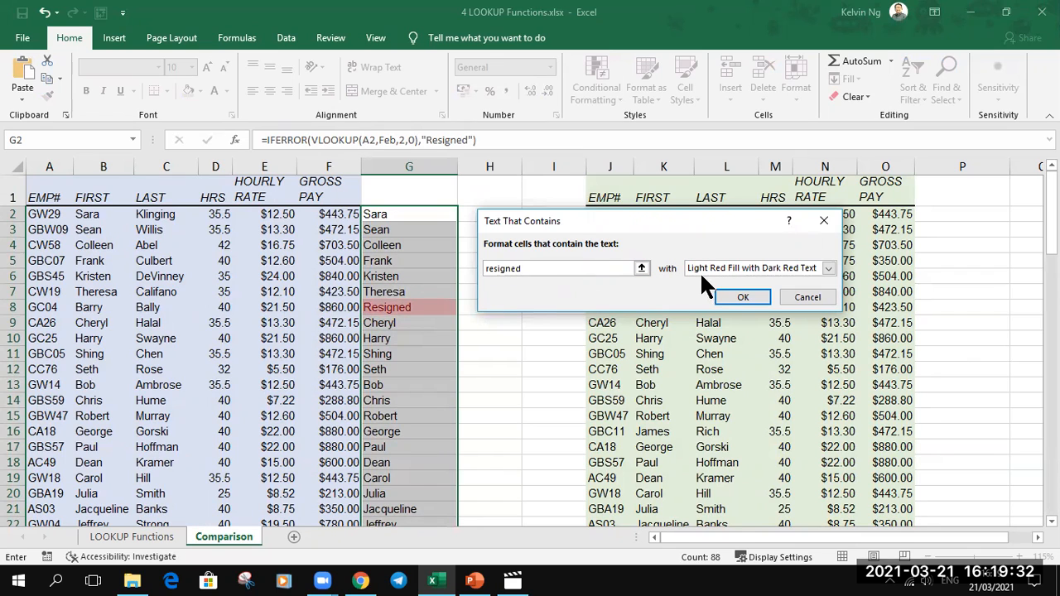
click(826, 268)
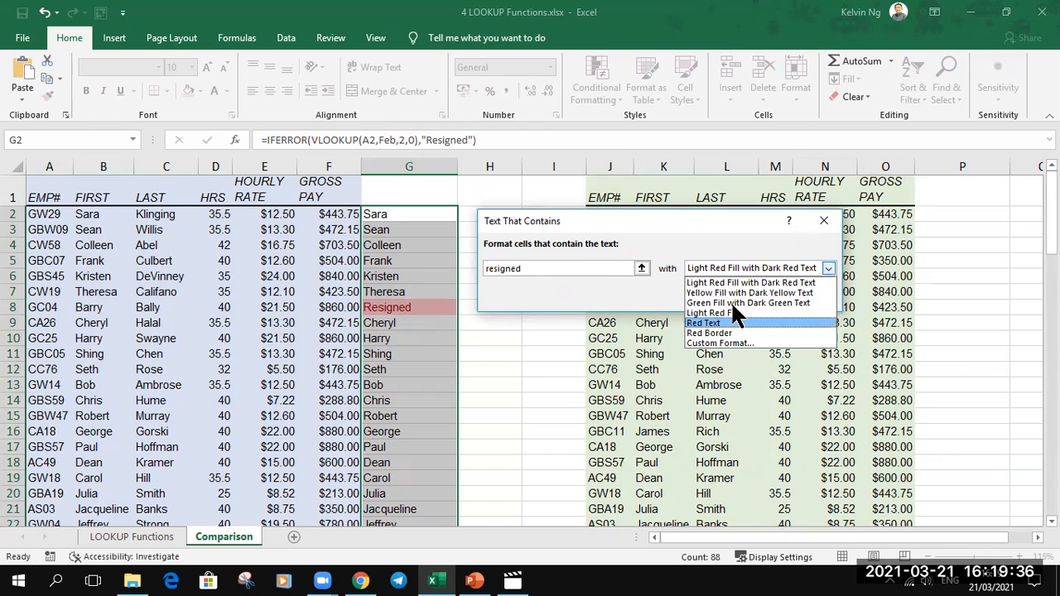
click(712, 283)
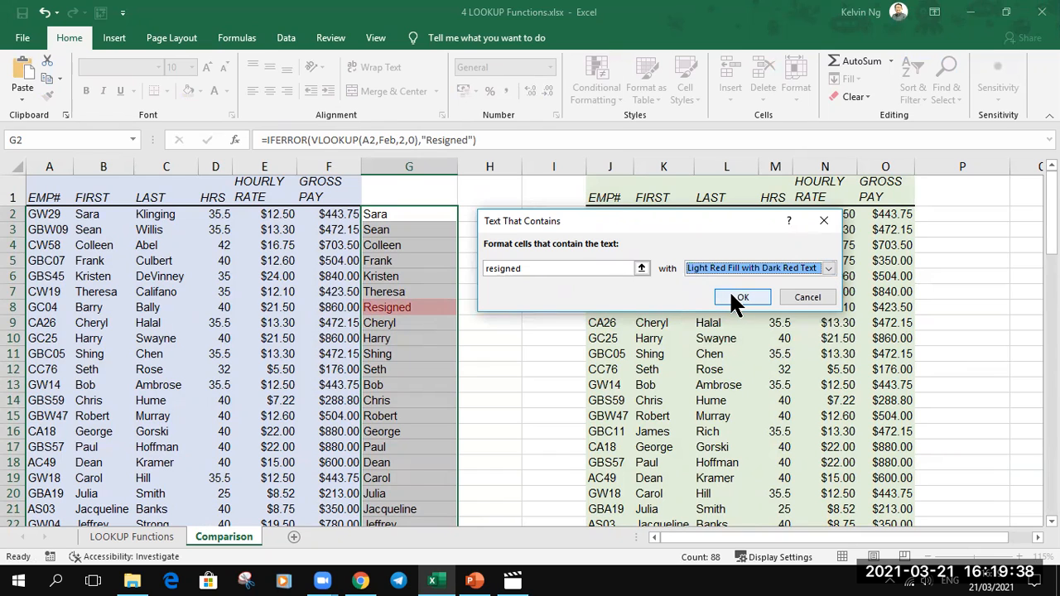
click(733, 295)
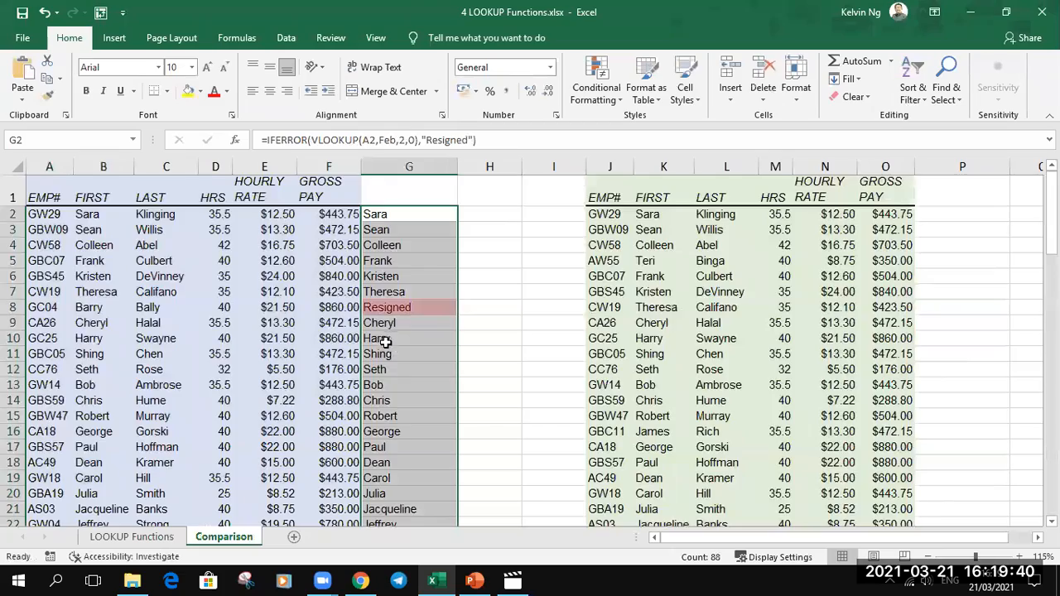
- Examine column G for highlighted Resigned entries and compare the blue Jan table with the green Feb table
scroll(383, 341, down, 5)
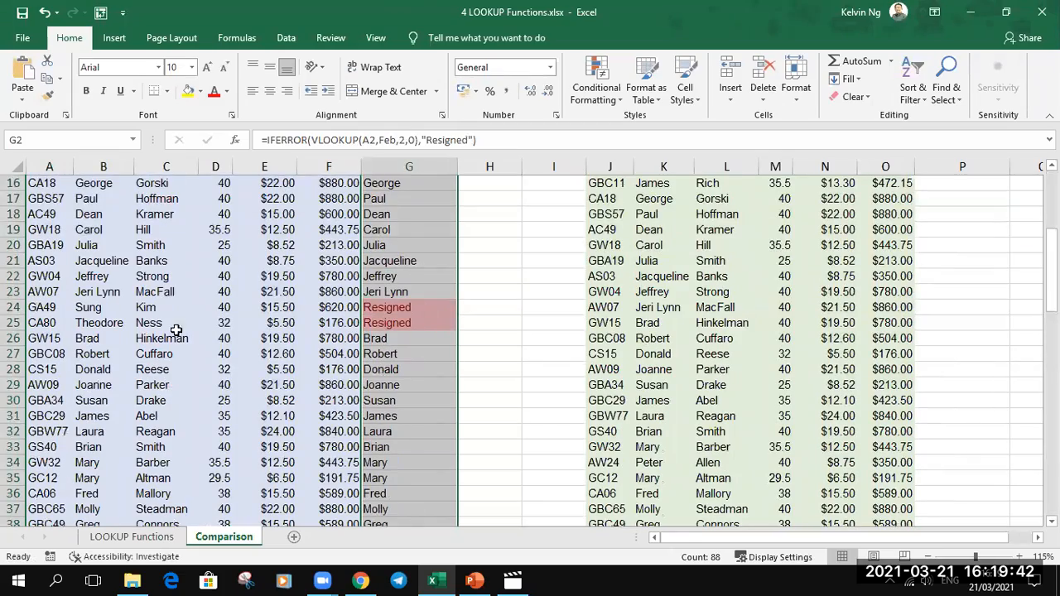
scroll(270, 414, down, 4)
scroll(414, 336, down, 2)
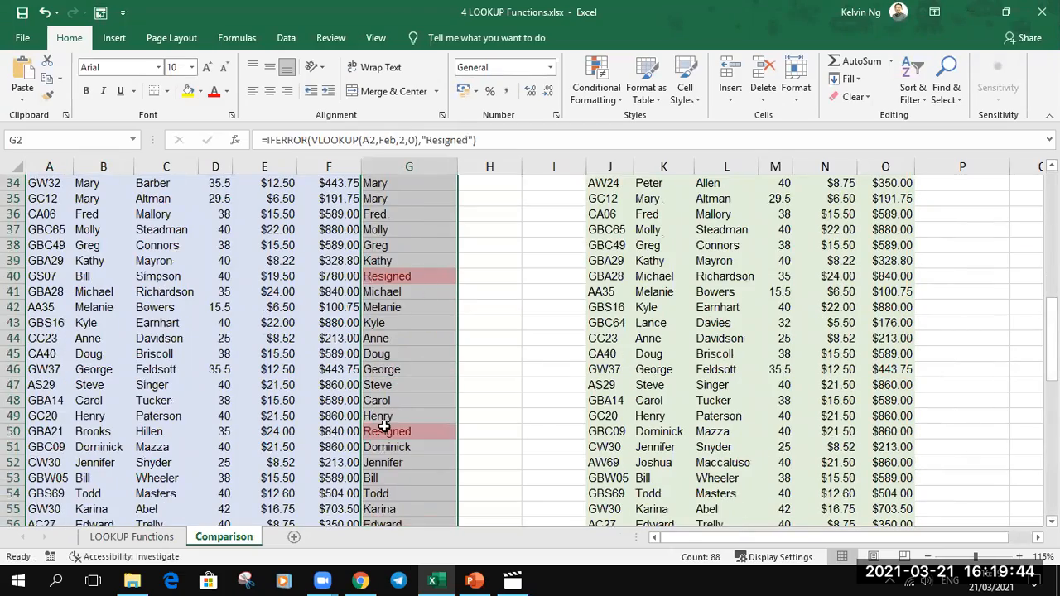
scroll(383, 426, up, 5)
scroll(384, 425, up, 6)
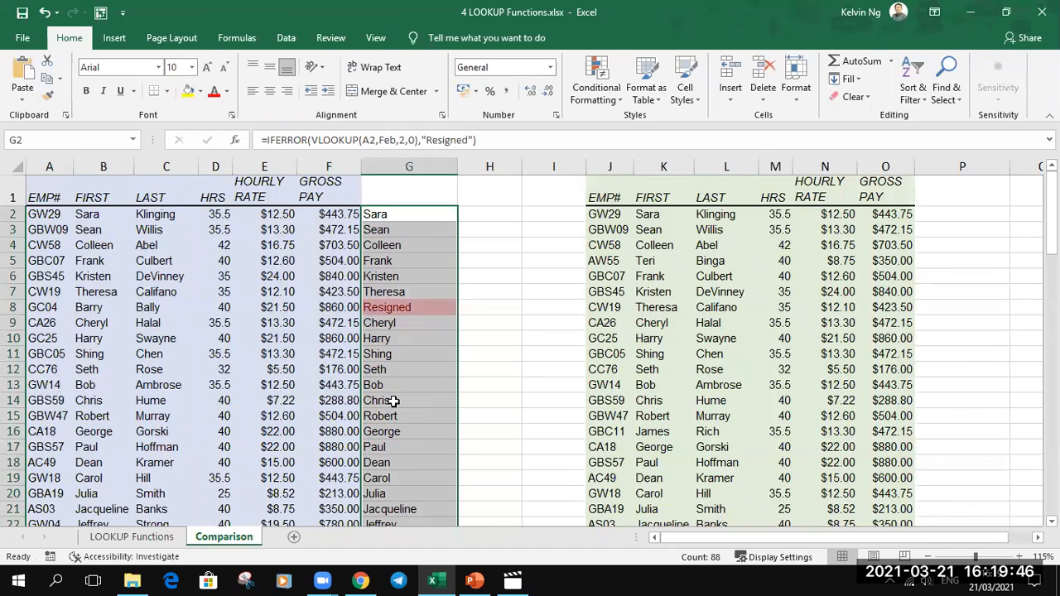
click(568, 214)
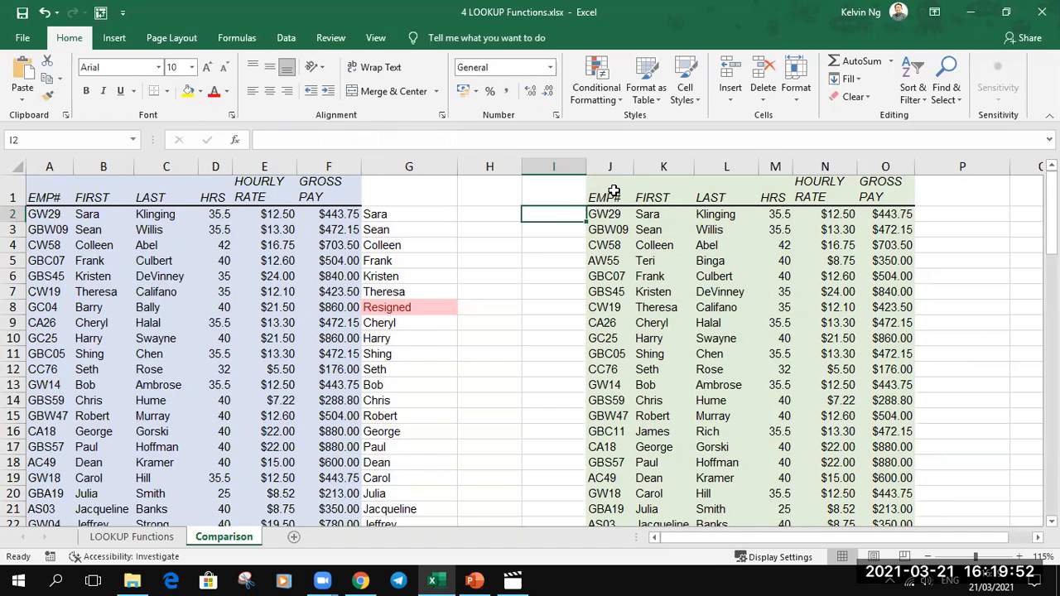
drag(614, 192, 910, 463)
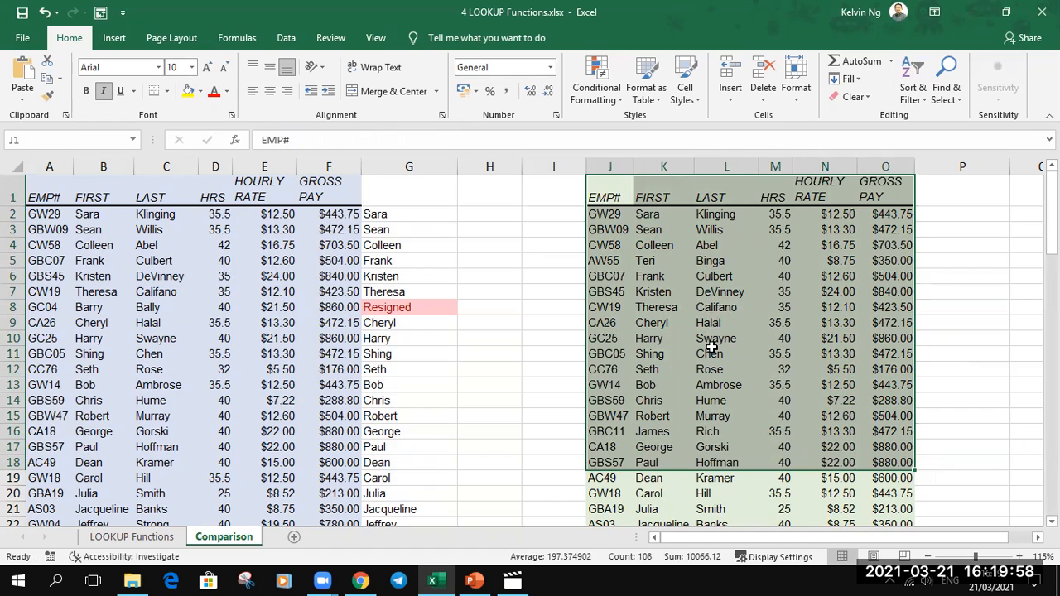
drag(68, 205, 264, 461)
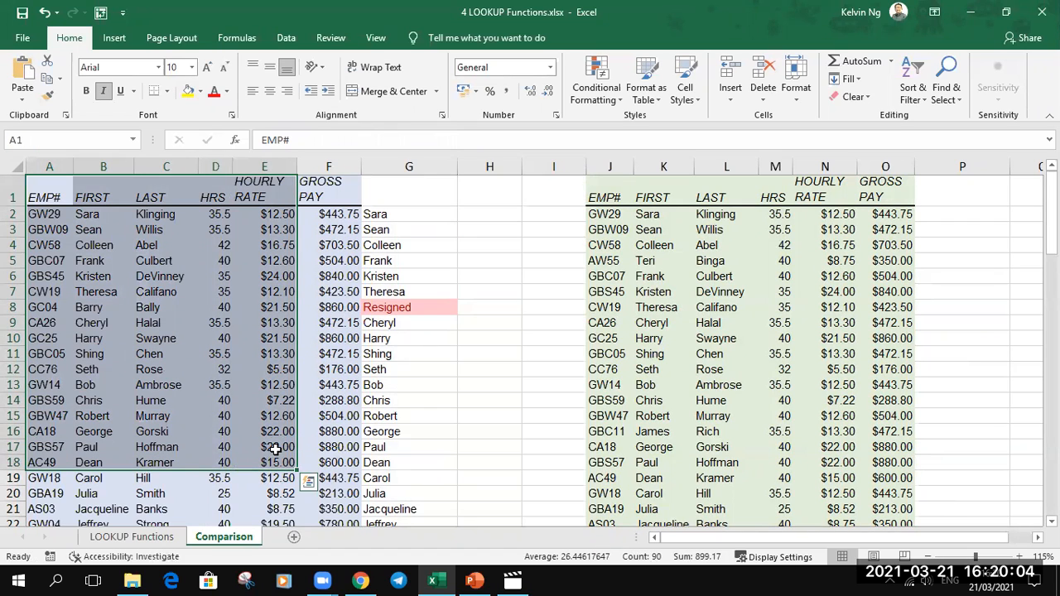
click(549, 215)
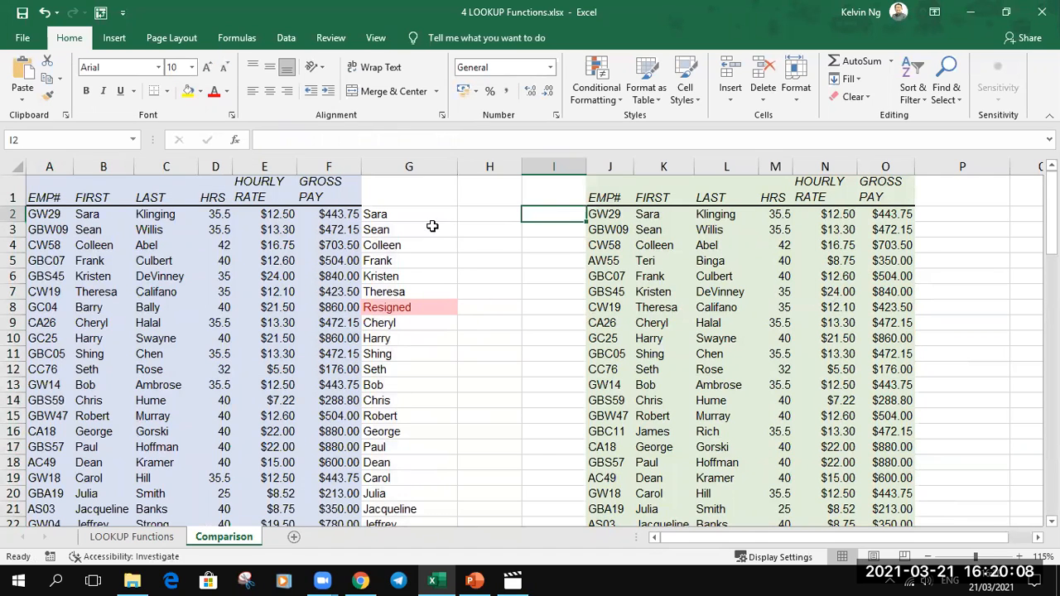
- Copy the formula text =IFERROR(VLOOKUP(A2,Feb,2,0),"Resigned") from G2 into I2 with its references unshifted
click(424, 213)
click(485, 139)
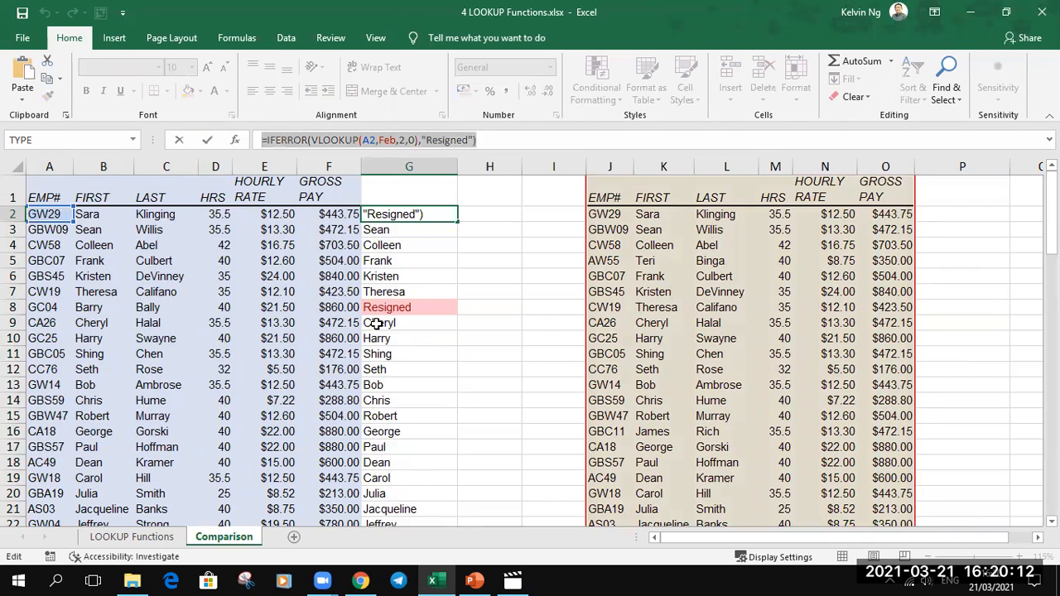
key(Return)
double_click(553, 215)
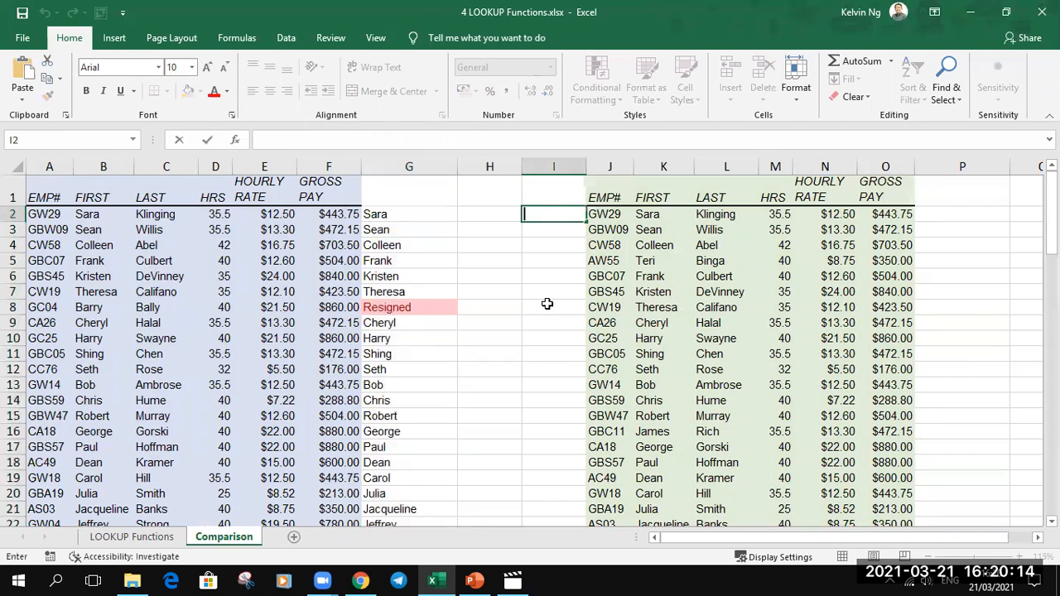
text(=IFERROR(VLOOKUP(A2,Feb,2,0),"Resigned"))
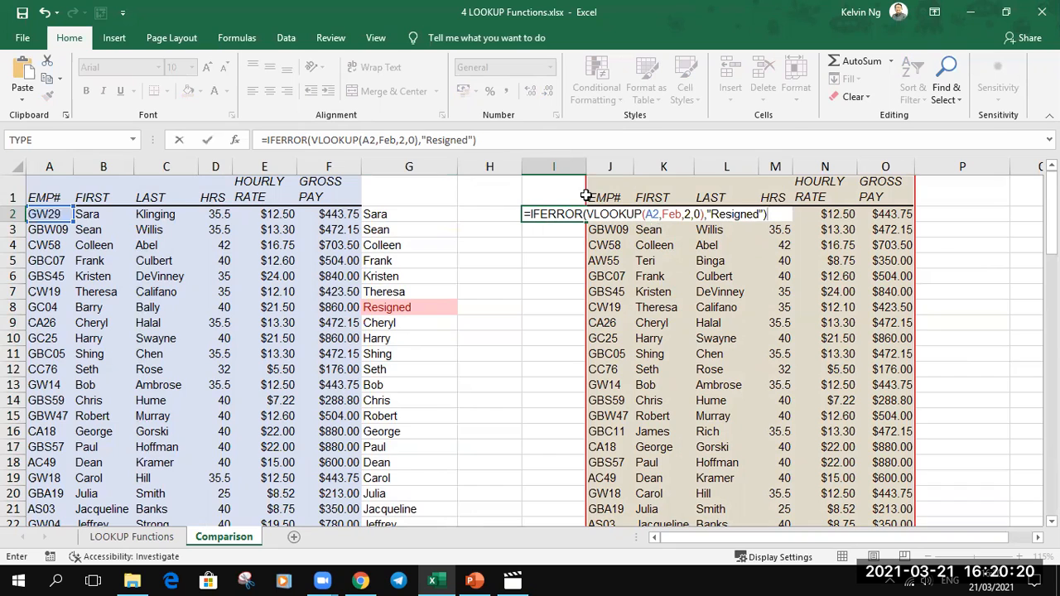
click(485, 142)
key(Escape)
double_click(561, 214)
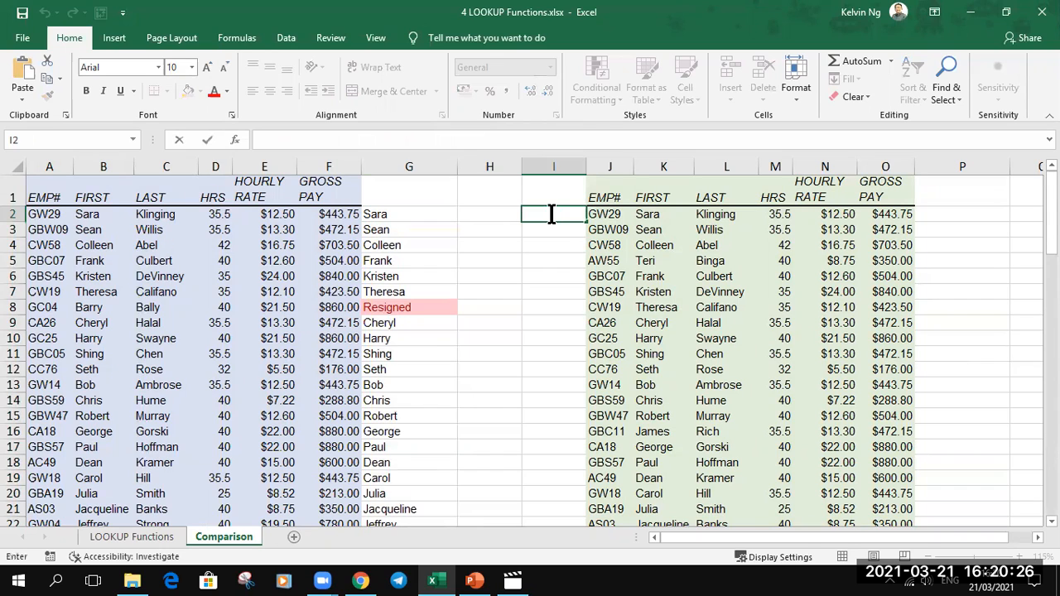
click(485, 137)
text(=IFERROR(VLOOKUP(A2,Feb,2,0),"Resigned"))
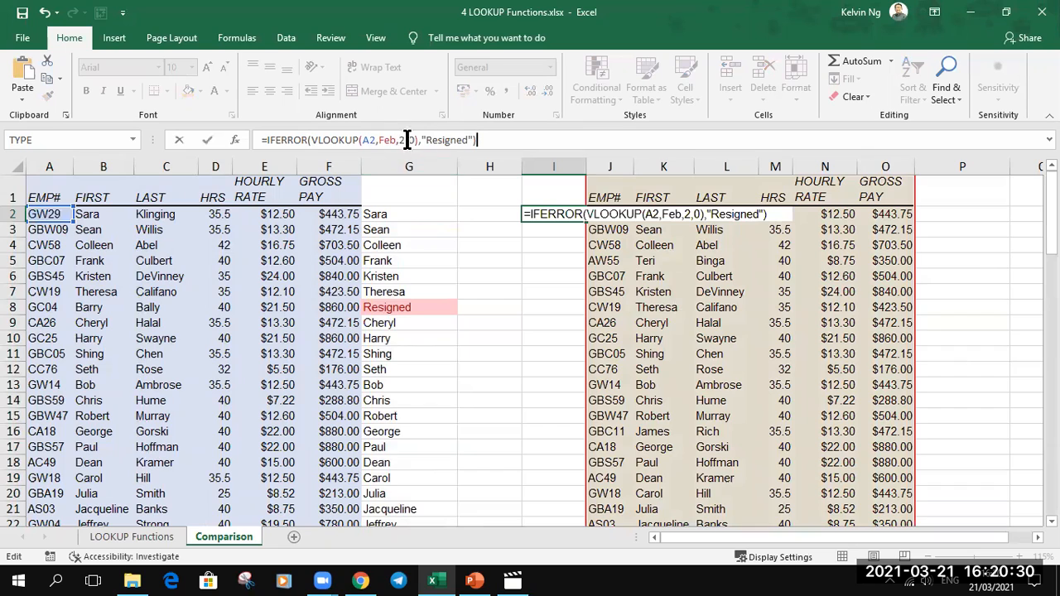
- Change the VLOOKUP in I2 to look up J2 in the named range Jan
click(370, 140)
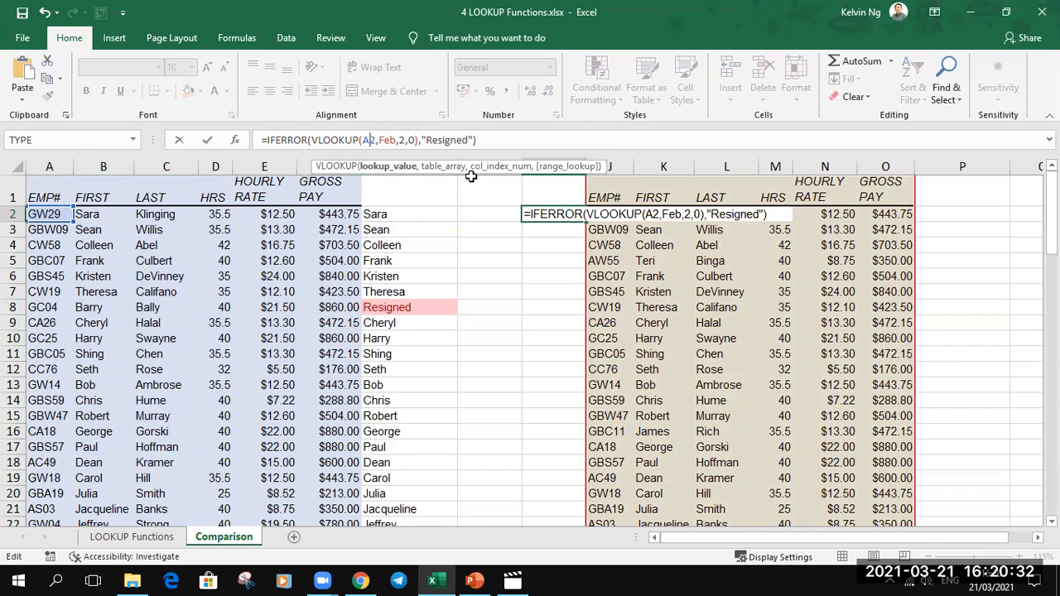
key(BackSpace)
text(J)
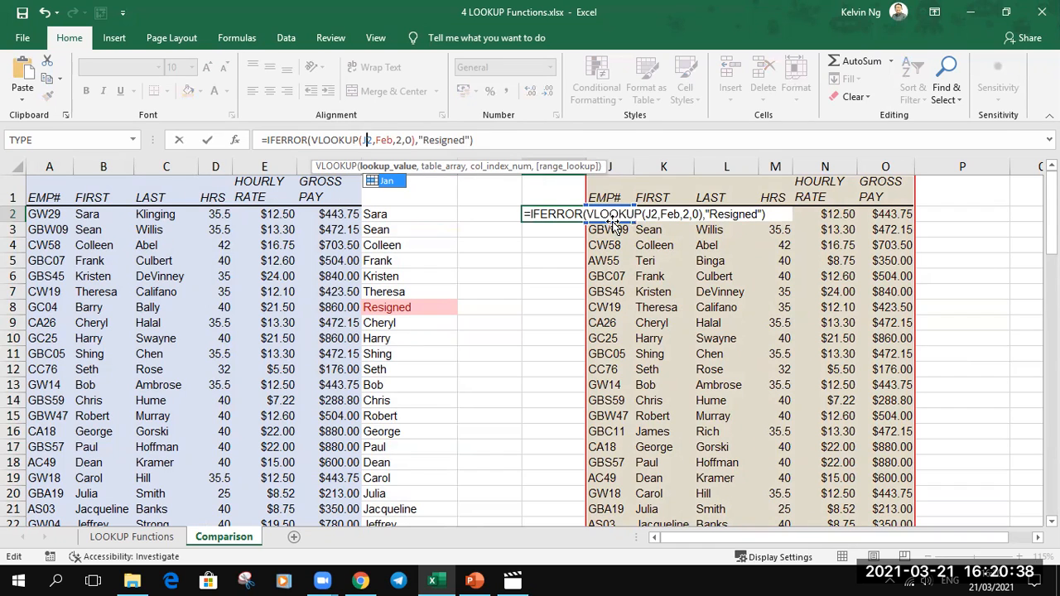
double_click(381, 140)
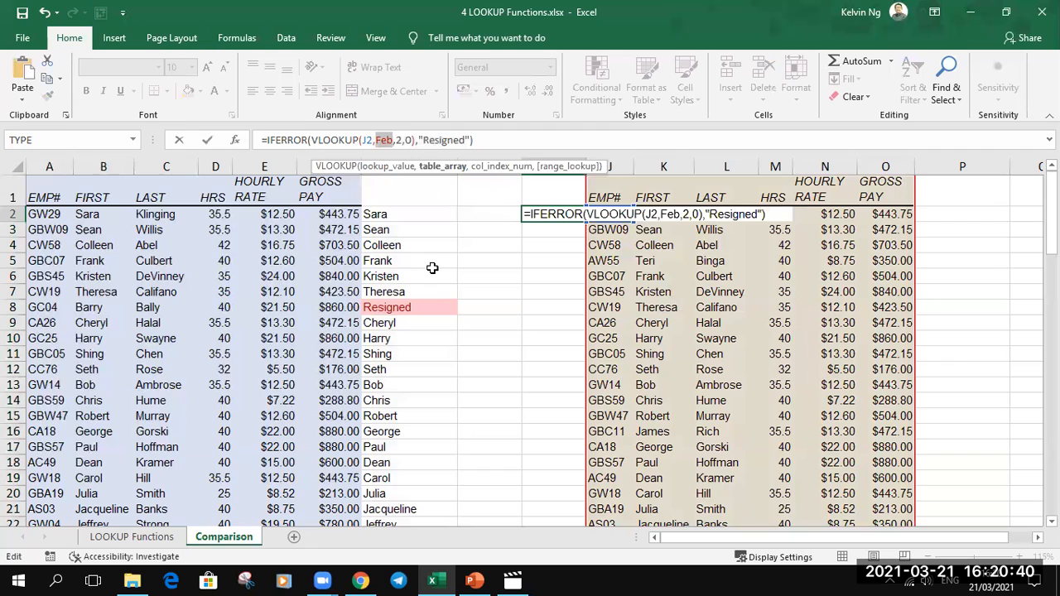
text(Jan)
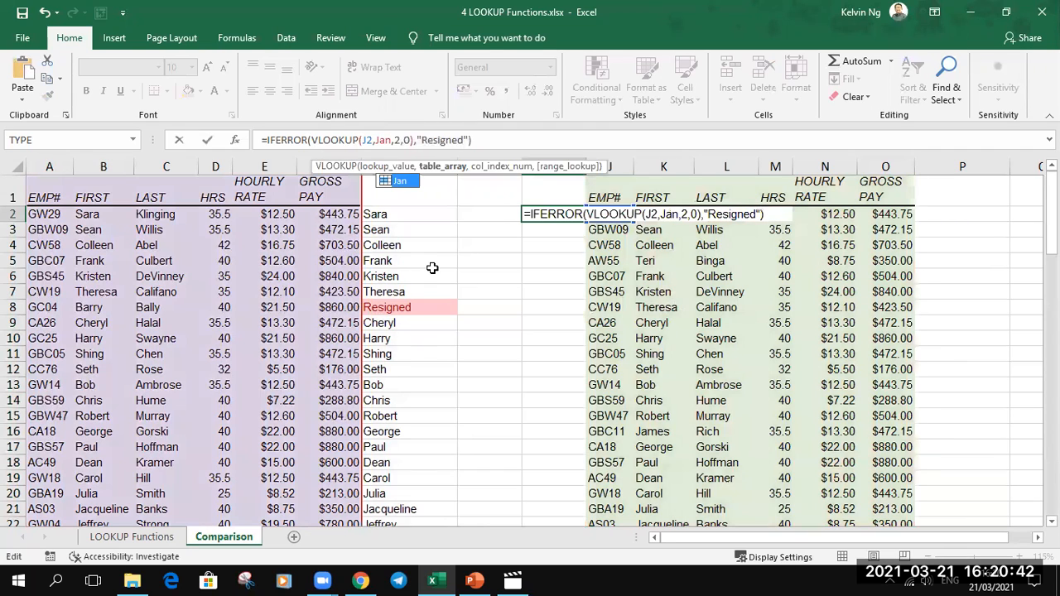
- Set the IFERROR fallback in I2 to "New Staff" and fill the formula down column I beside the Feb table
click(422, 141)
drag(422, 141, 465, 141)
text(New Staff)
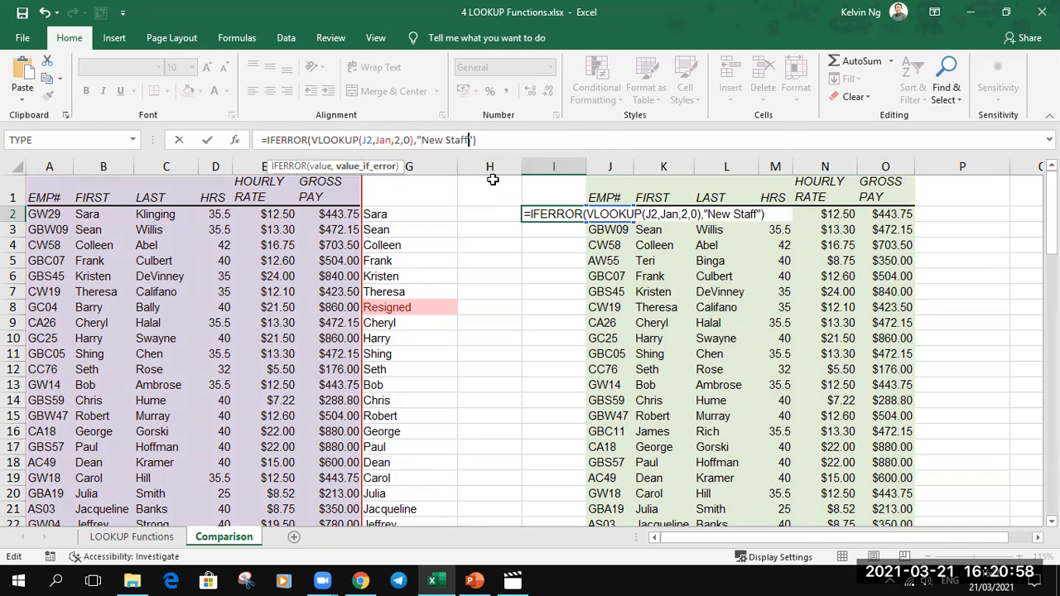
key(Return)
click(551, 213)
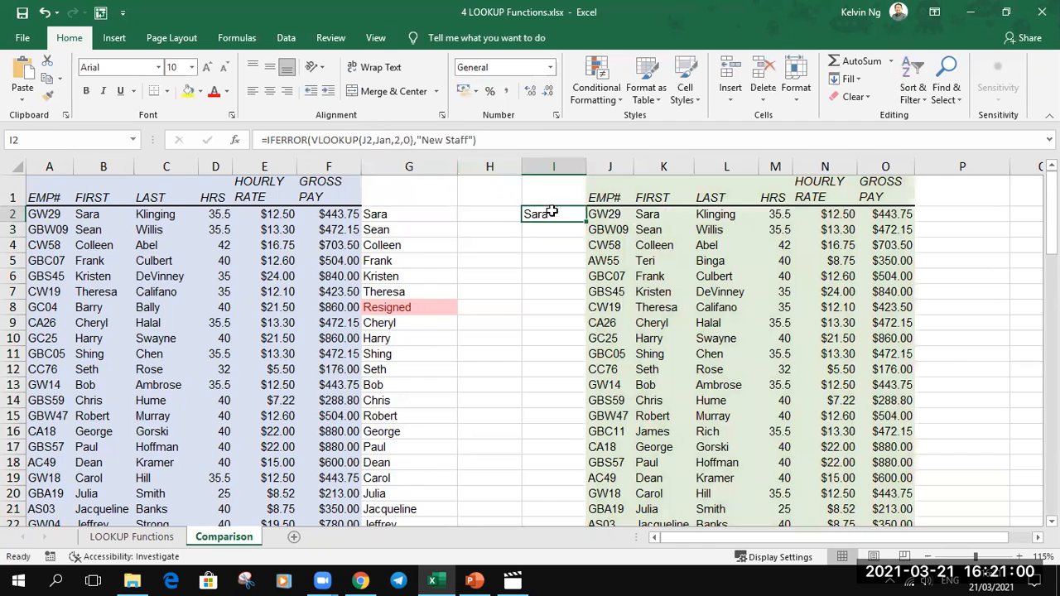
double_click(585, 222)
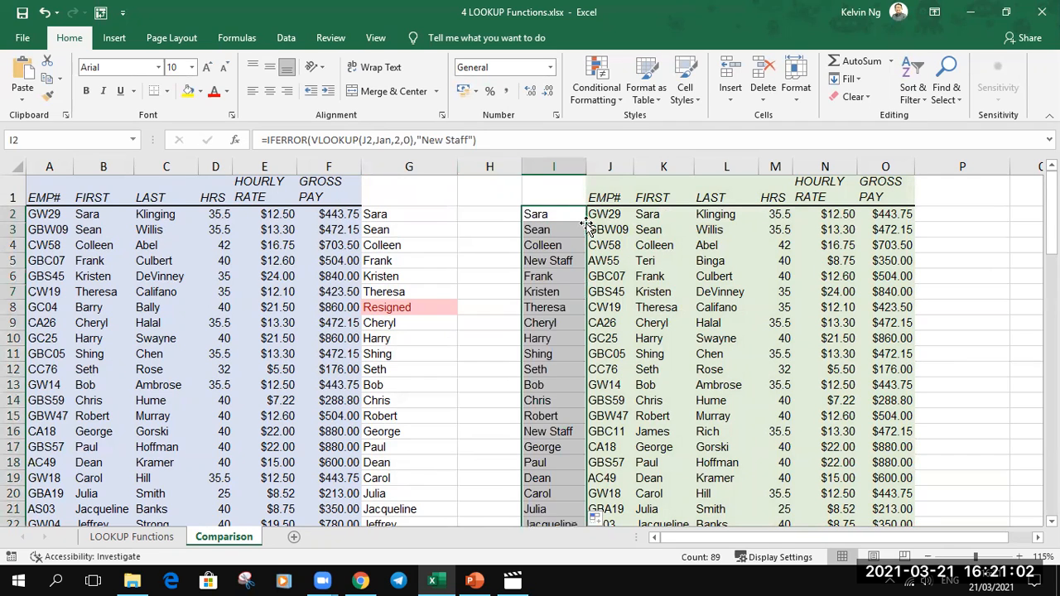
- Add a conditional formatting rule to the column I results giving text containing "New Staff" Light Red Fill with Dark Red Text
click(594, 84)
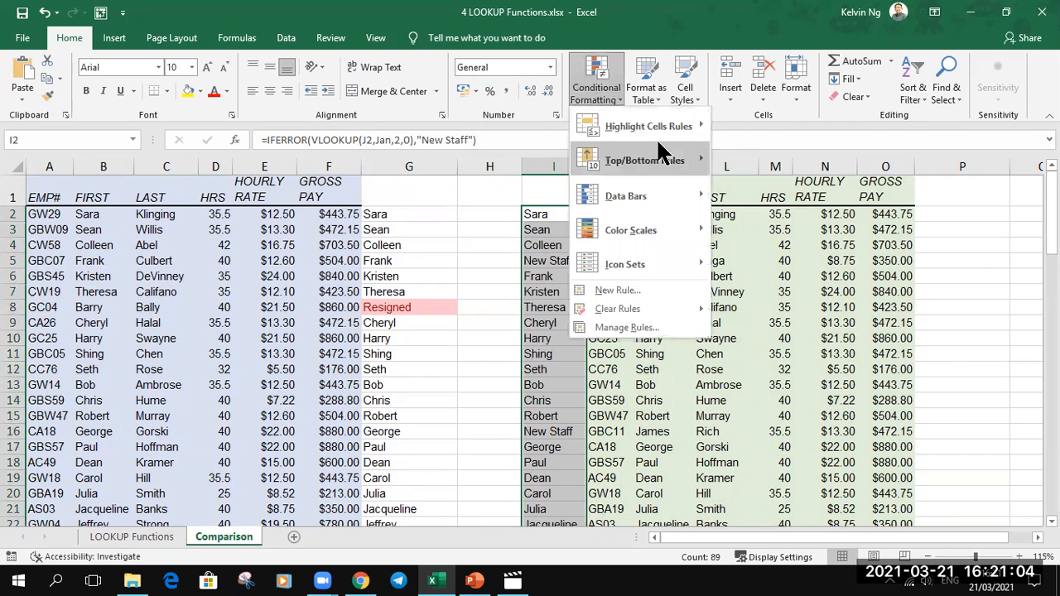
mouse_move(658, 131)
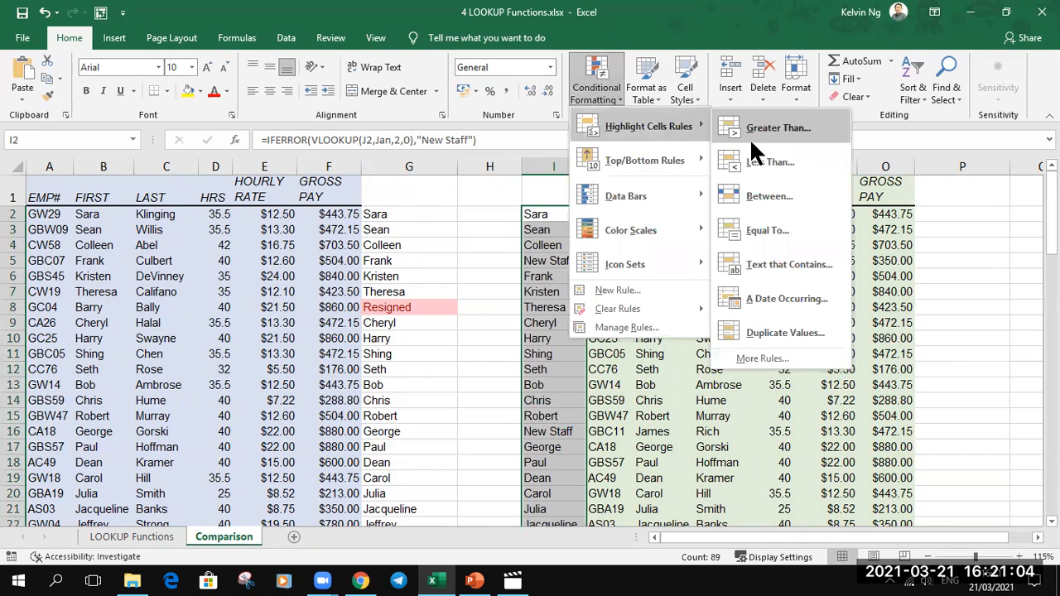
click(799, 268)
text(N)
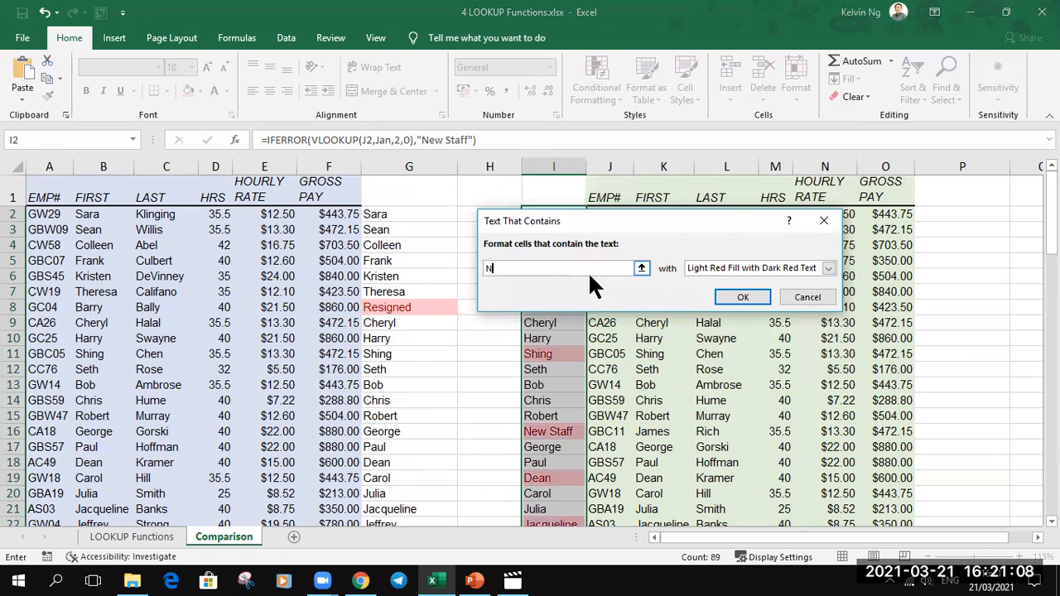
text(ew Staff)
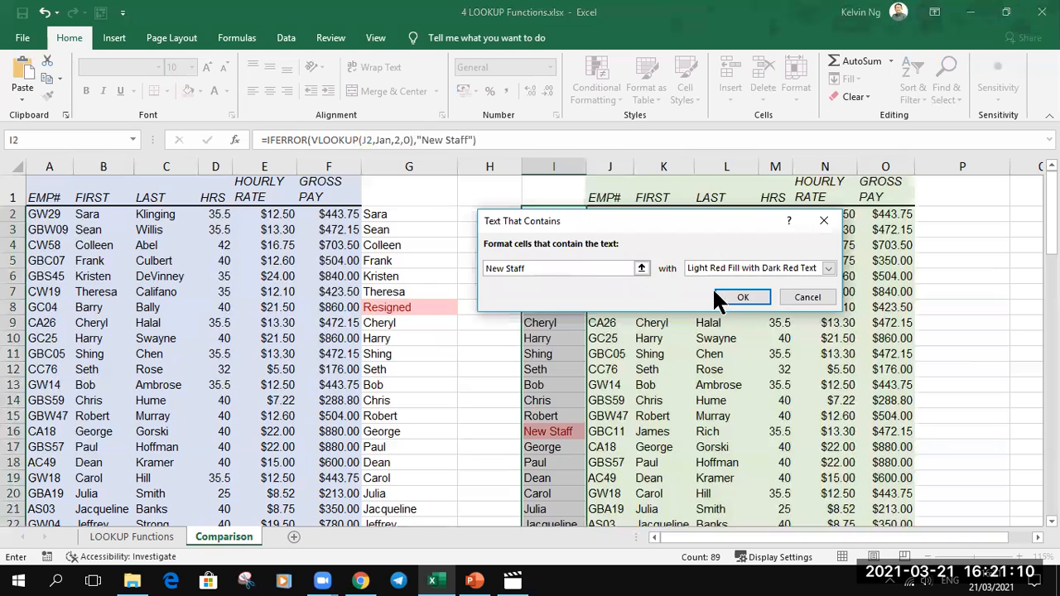
click(742, 297)
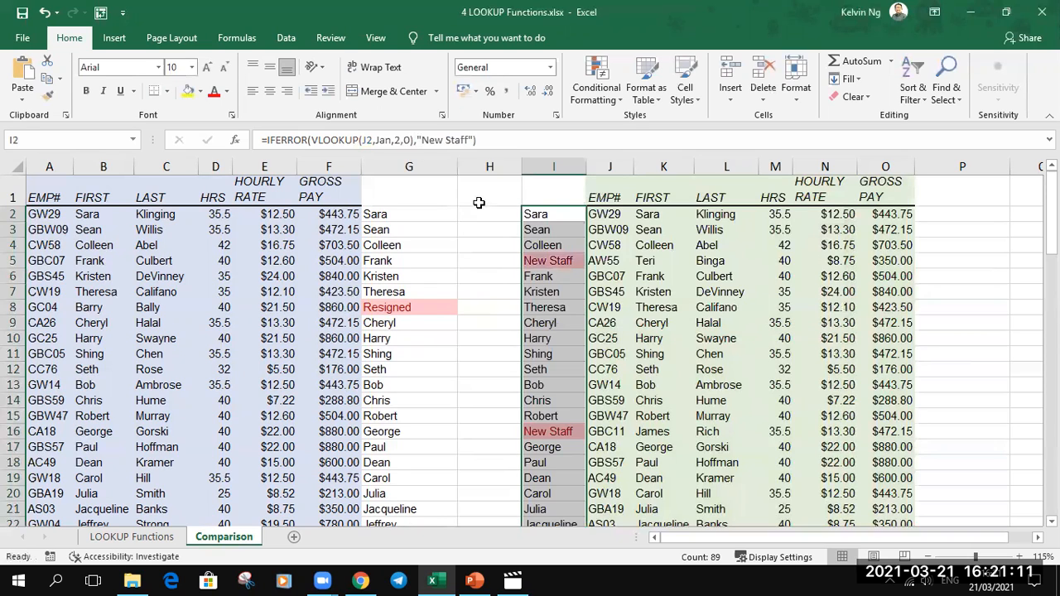
click(568, 278)
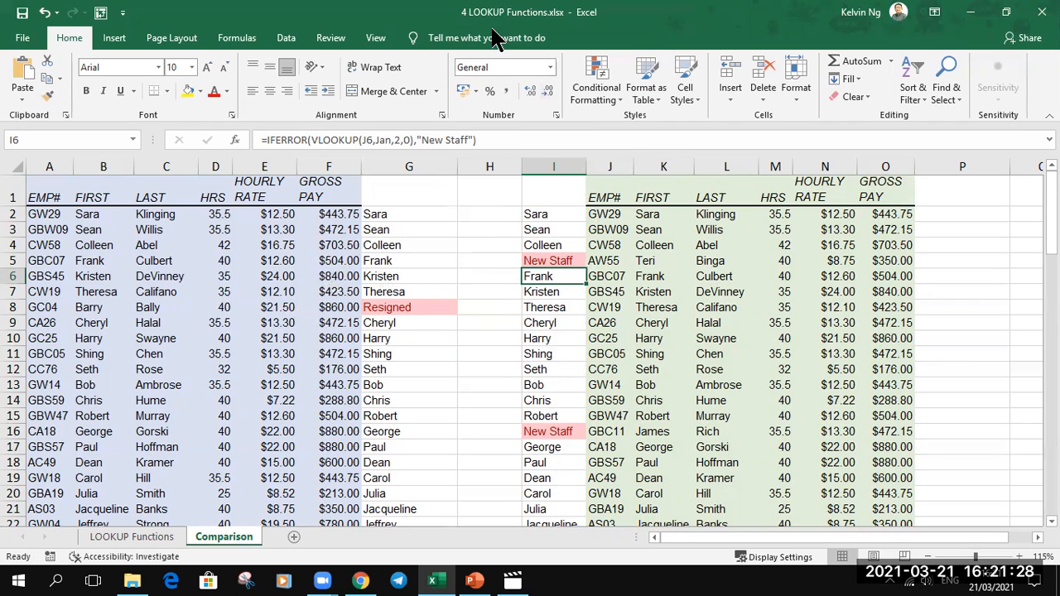
click(742, 147)
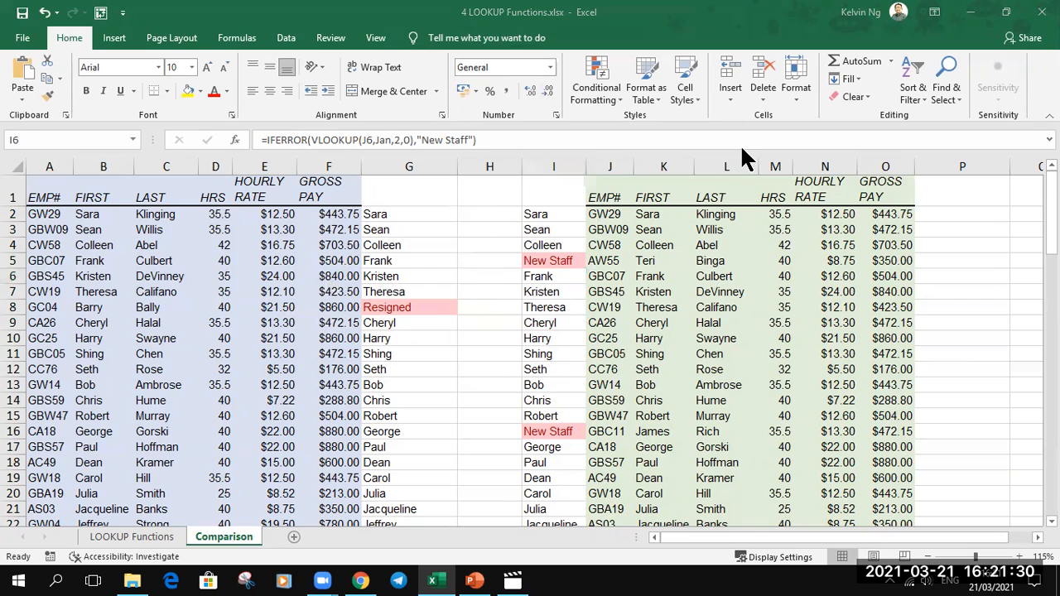